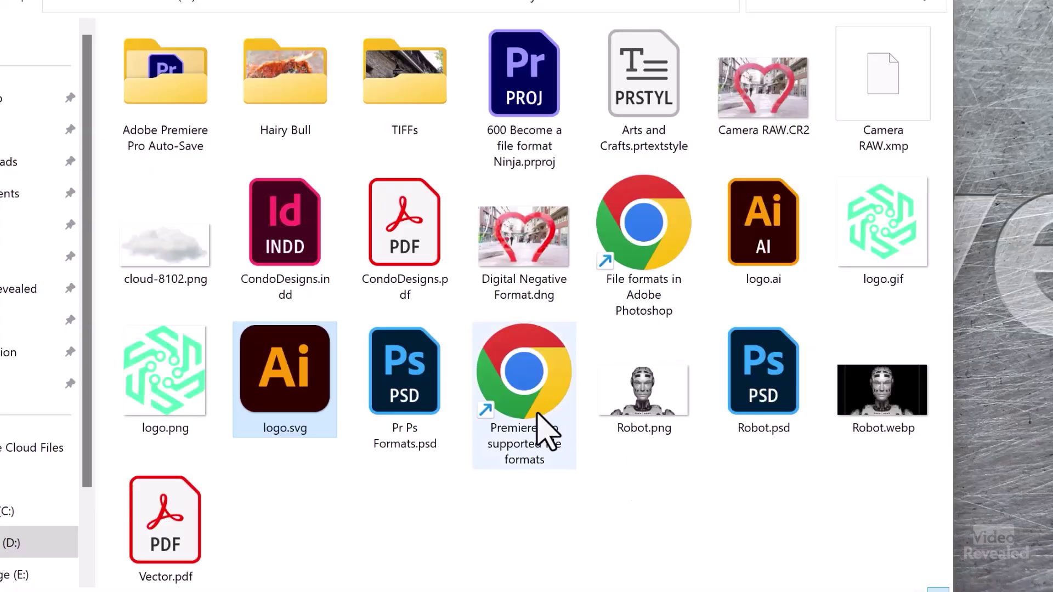
# Go through the image files Pr Ps Formats.psd, Robot.png, Robot.psd and Robot.webp in the project folder.
pyautogui.click(386, 396)
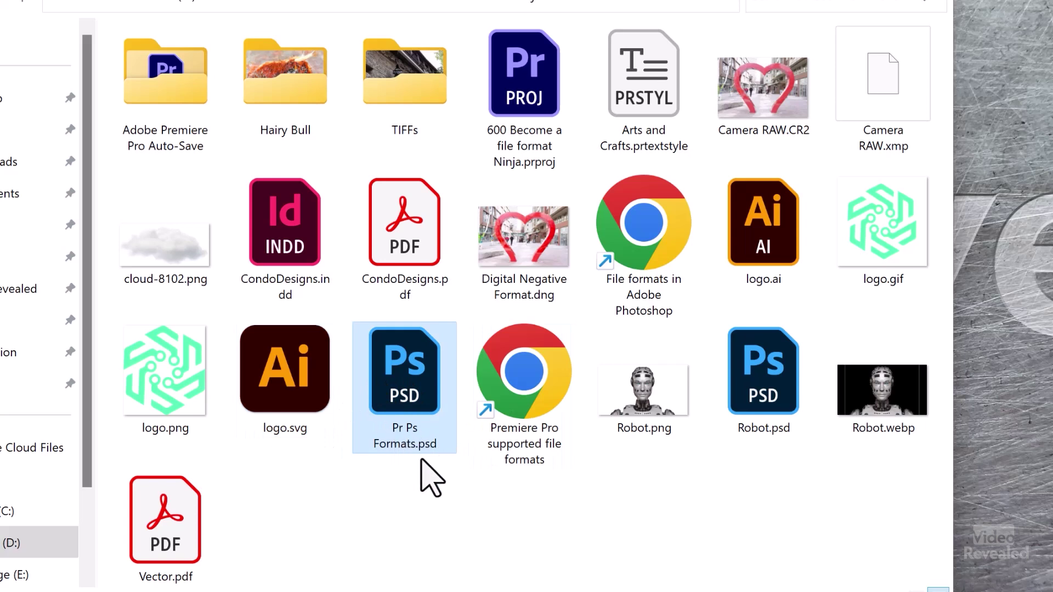
pyautogui.click(660, 392)
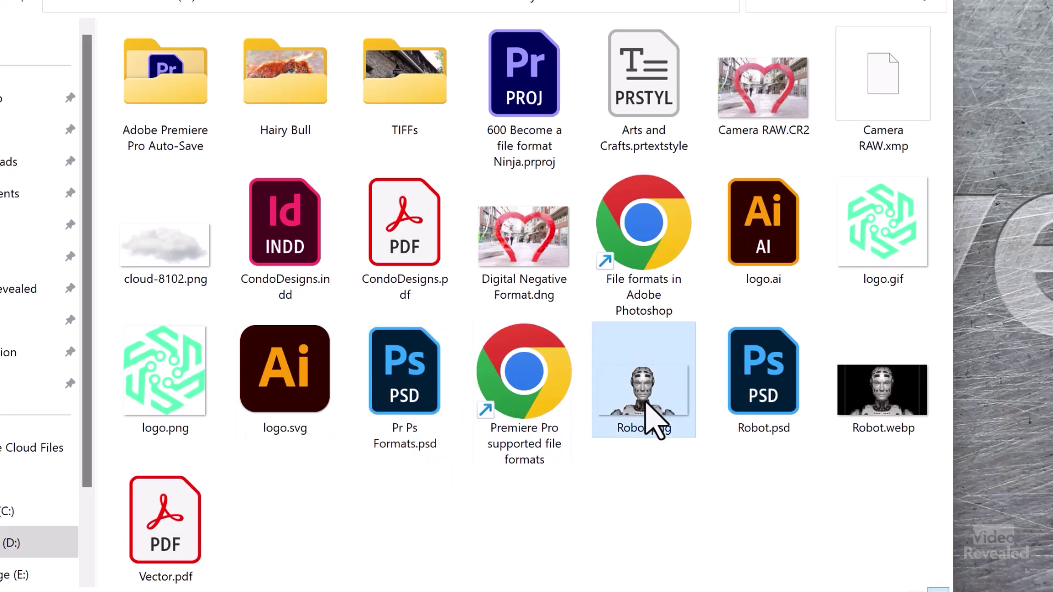
pyautogui.click(763, 404)
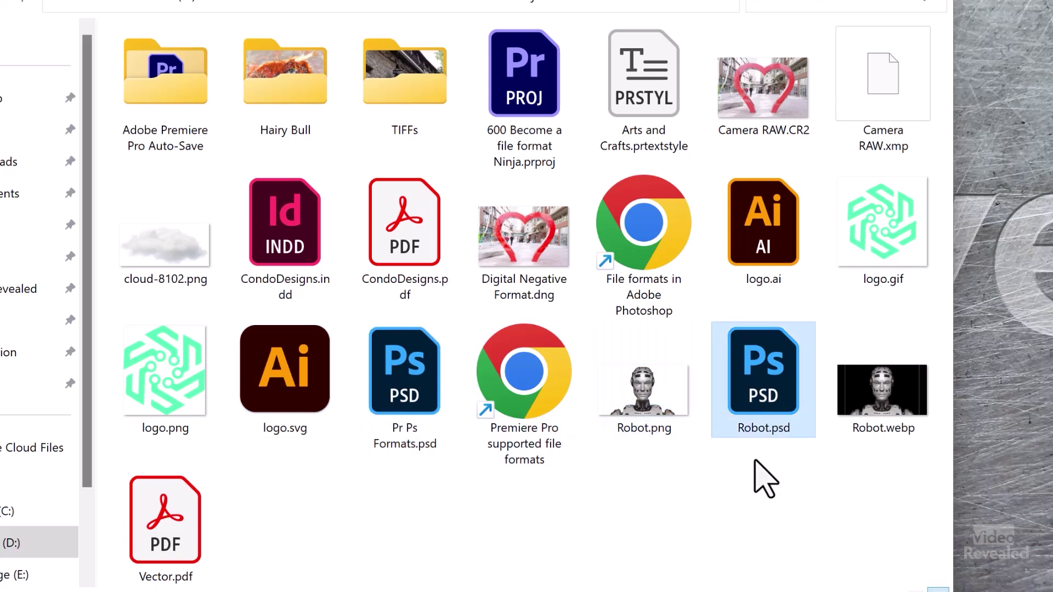
pyautogui.click(876, 398)
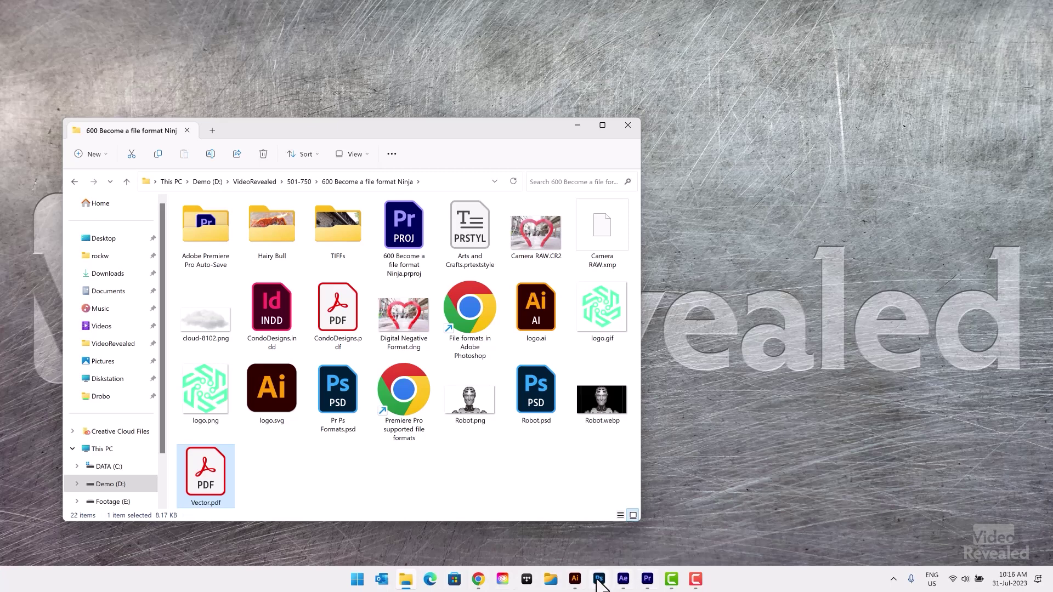
# Switch to Premiere Pro and browse for media to import in the 600 Become a file format Ninja folder on drive D.
pyautogui.click(648, 581)
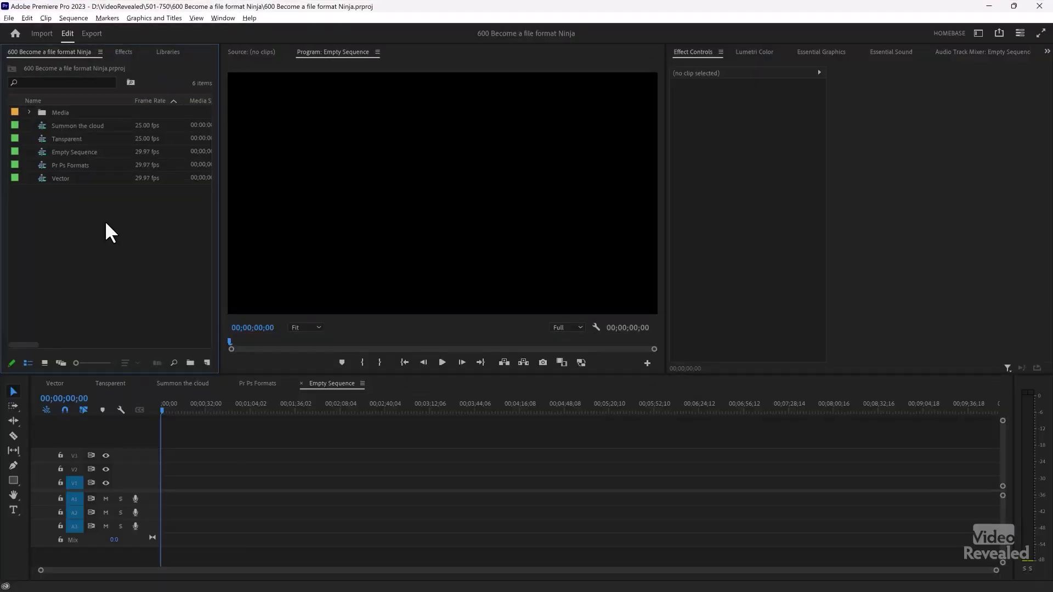
pyautogui.click(40, 31)
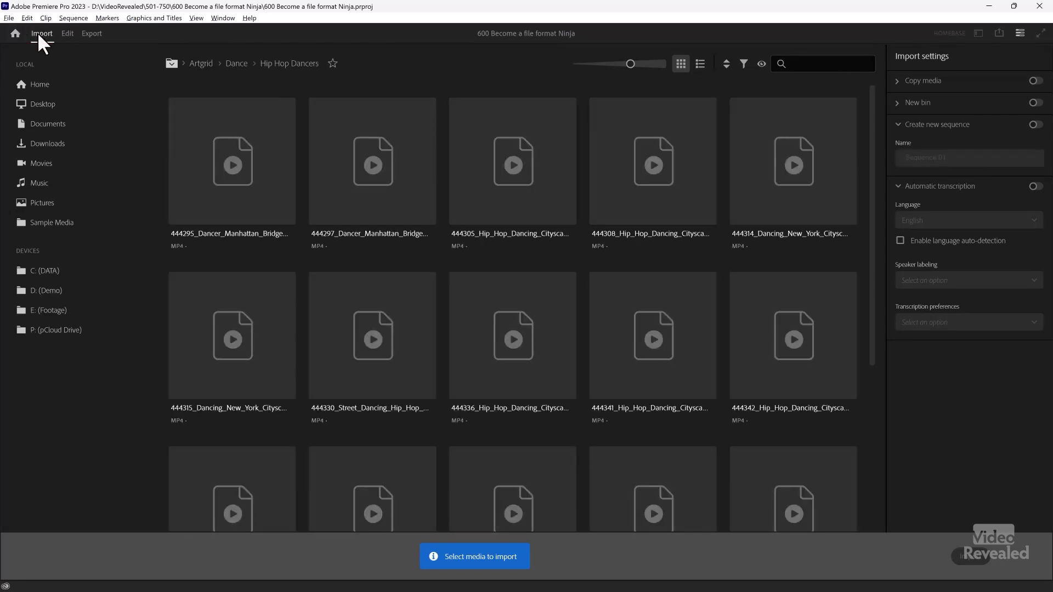
pyautogui.click(96, 283)
pyautogui.doubleClick(245, 330)
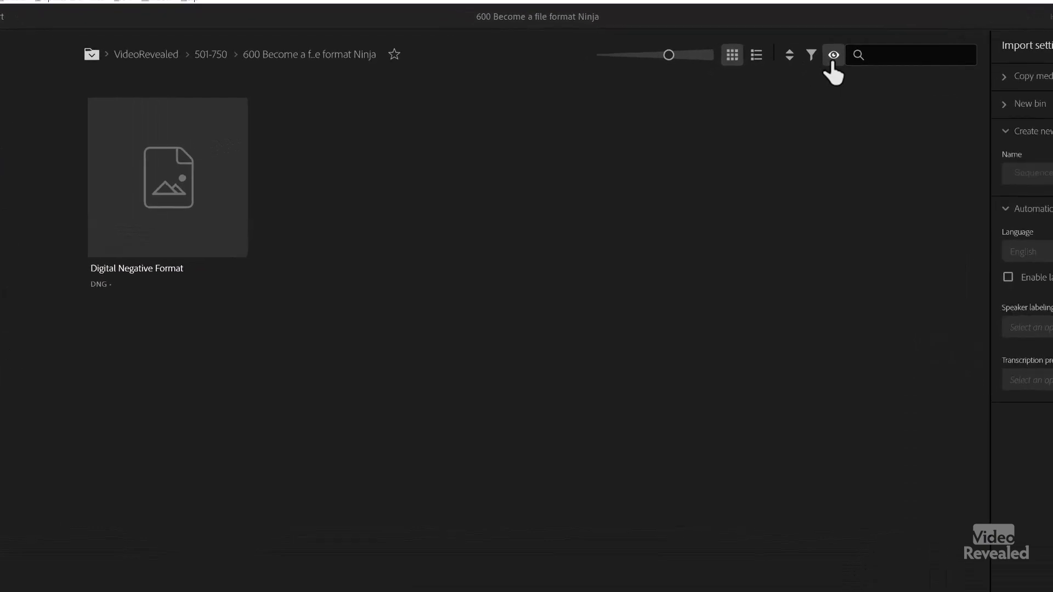
# Set the directory viewer to Files instead of Cinema DNG and look through the folder's importable files.
pyautogui.click(761, 64)
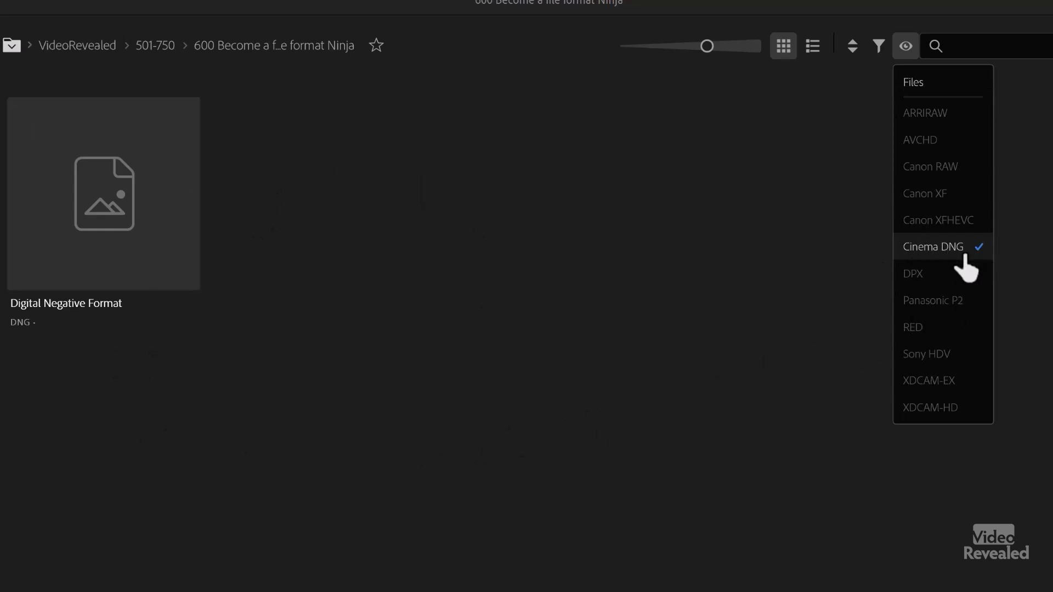
pyautogui.click(914, 83)
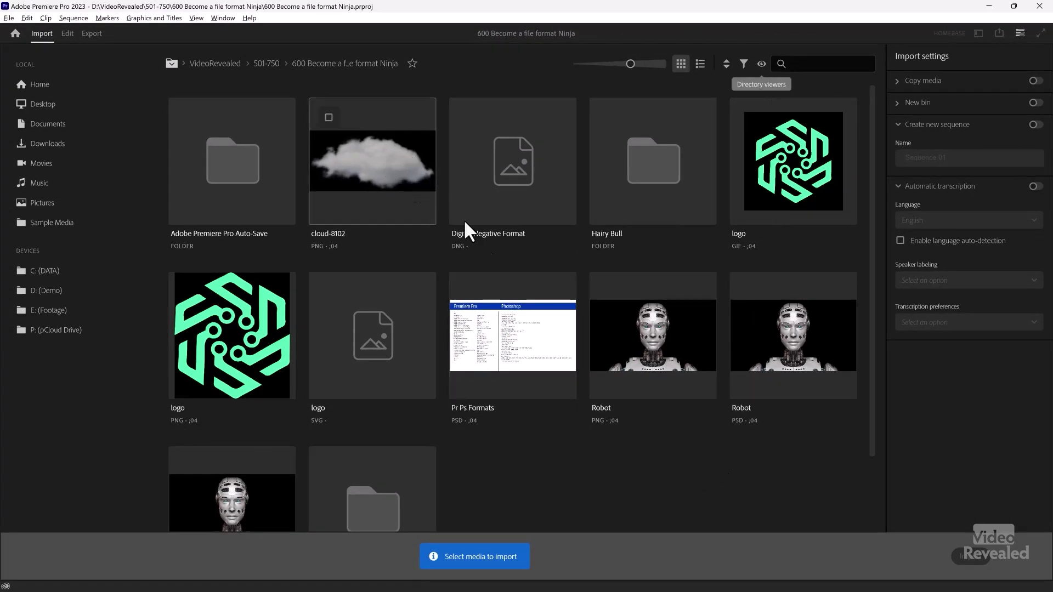
pyautogui.scroll(-2, 547, 417)
pyautogui.scroll(2, 550, 415)
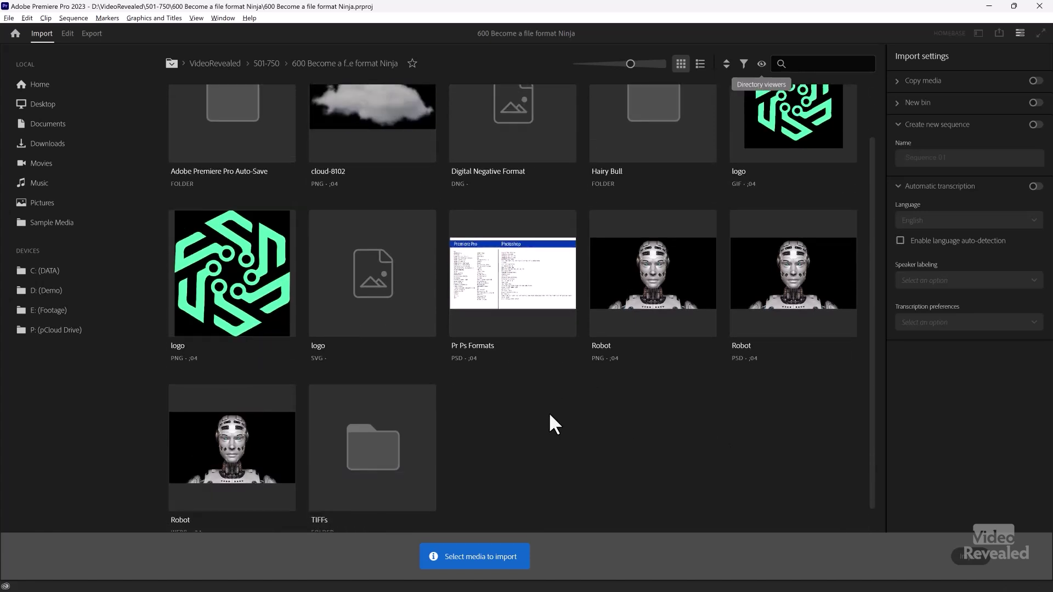
pyautogui.scroll(-2, 551, 433)
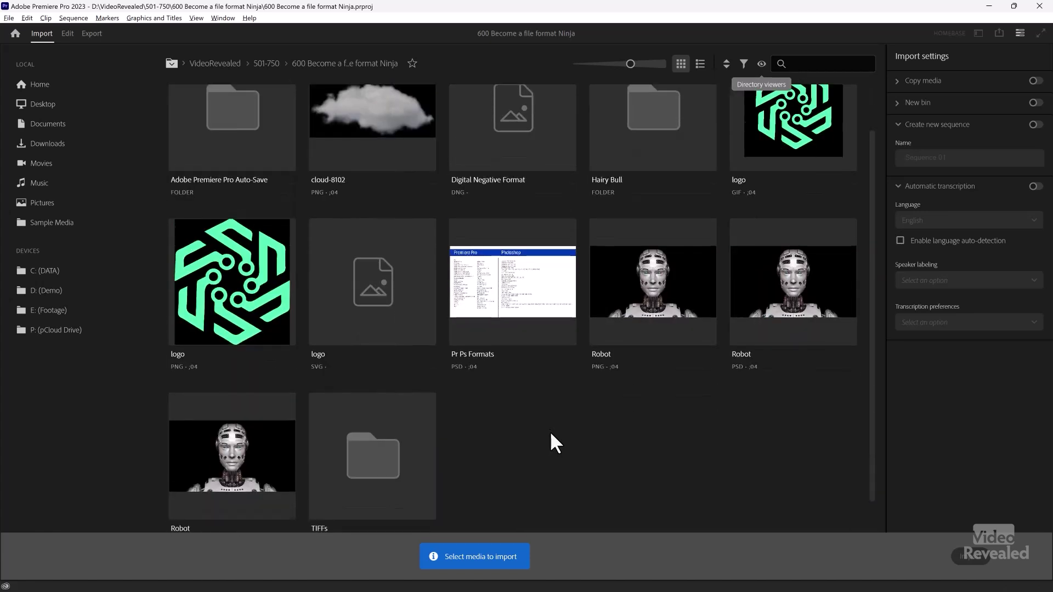
pyautogui.scroll(2, 551, 433)
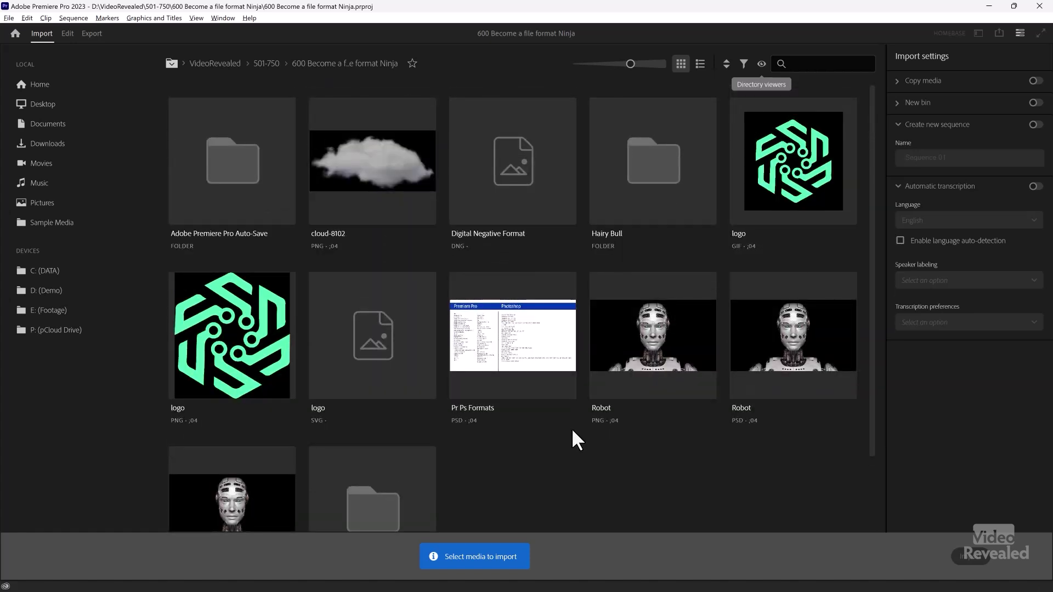
# Return to the editing workspace and look up the import commands in the file options.
pyautogui.click(67, 34)
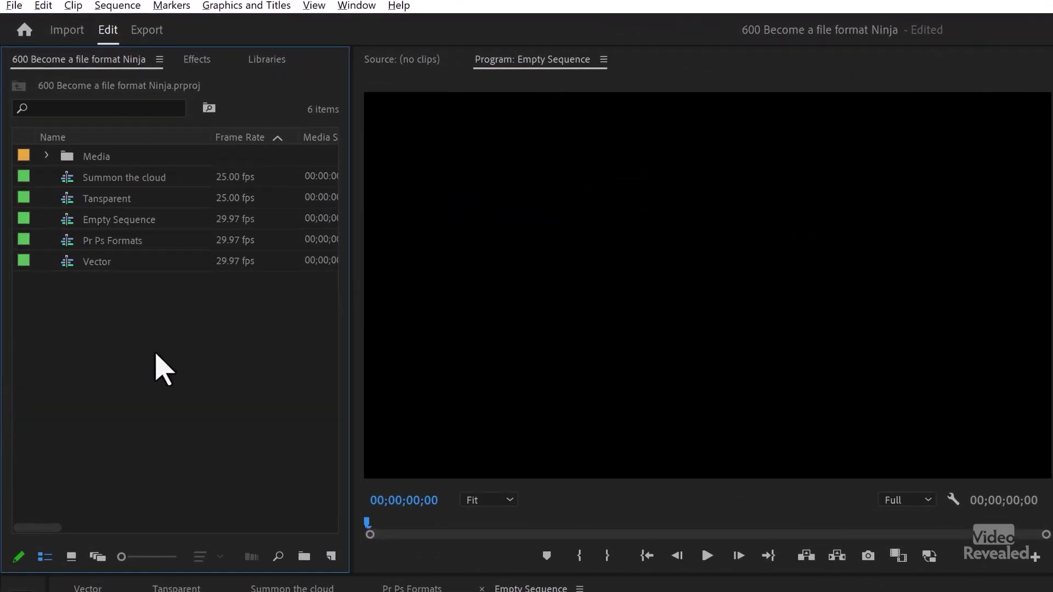
pyautogui.click(20, 8)
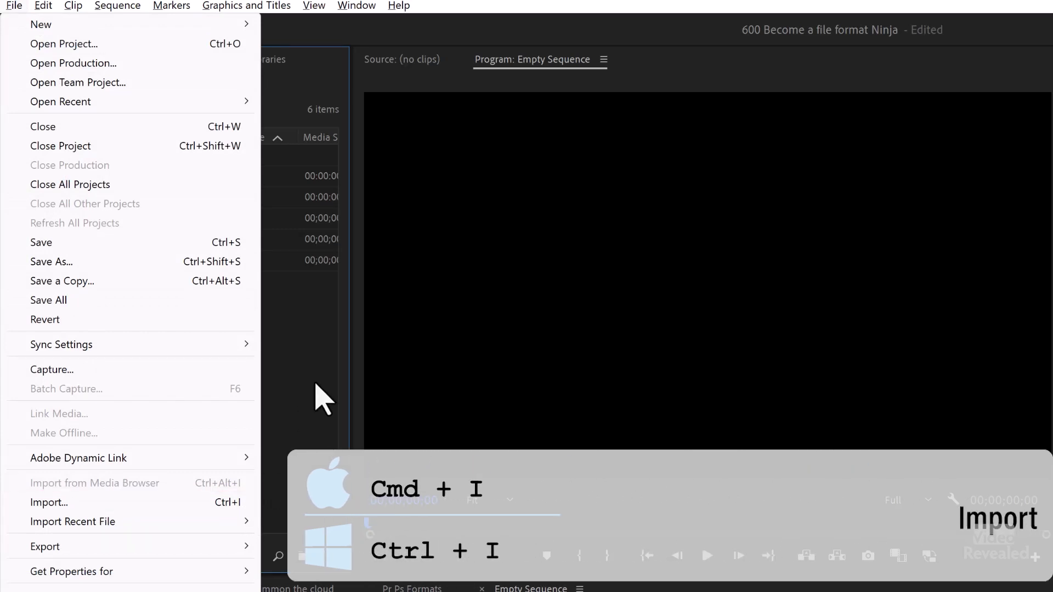
pyautogui.click(317, 384)
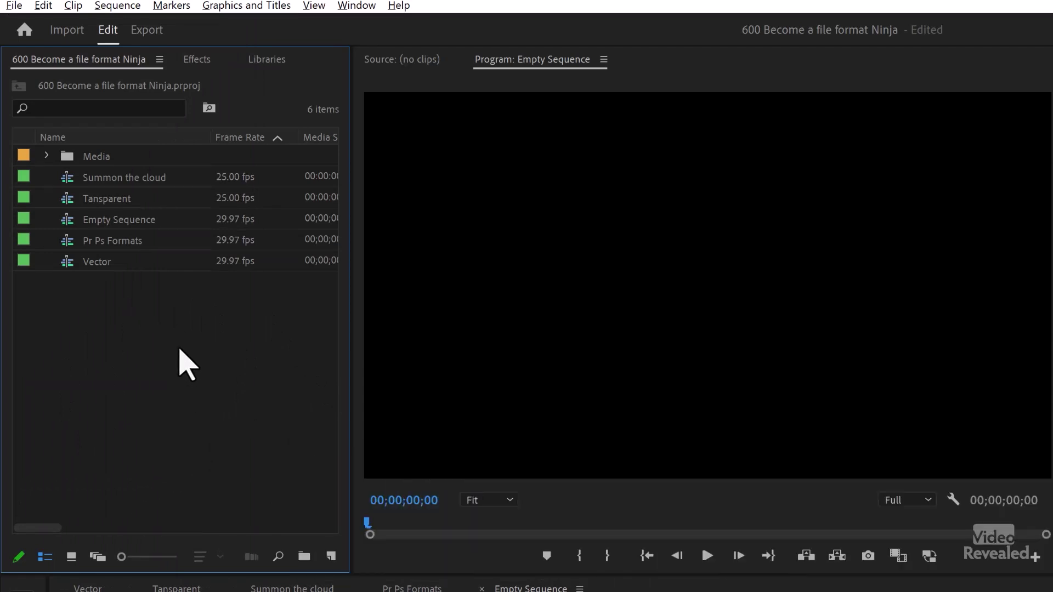
# Import Arts and Crafts.prtextstyle from the file explorer window into the Premiere Pro project.
pyautogui.hotkey('alt', 'Tab')
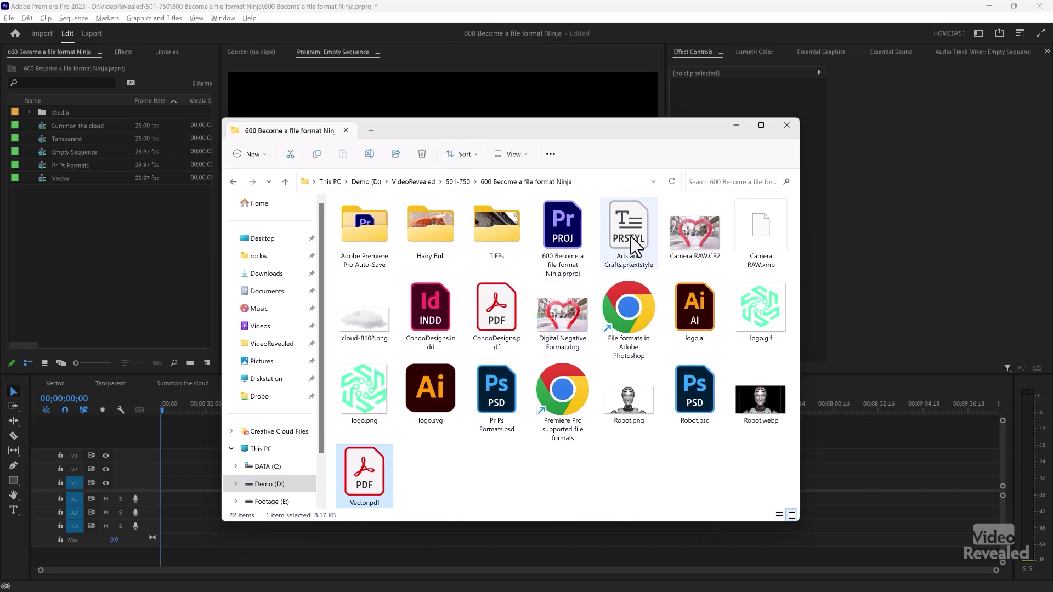
pyautogui.moveTo(636, 239)
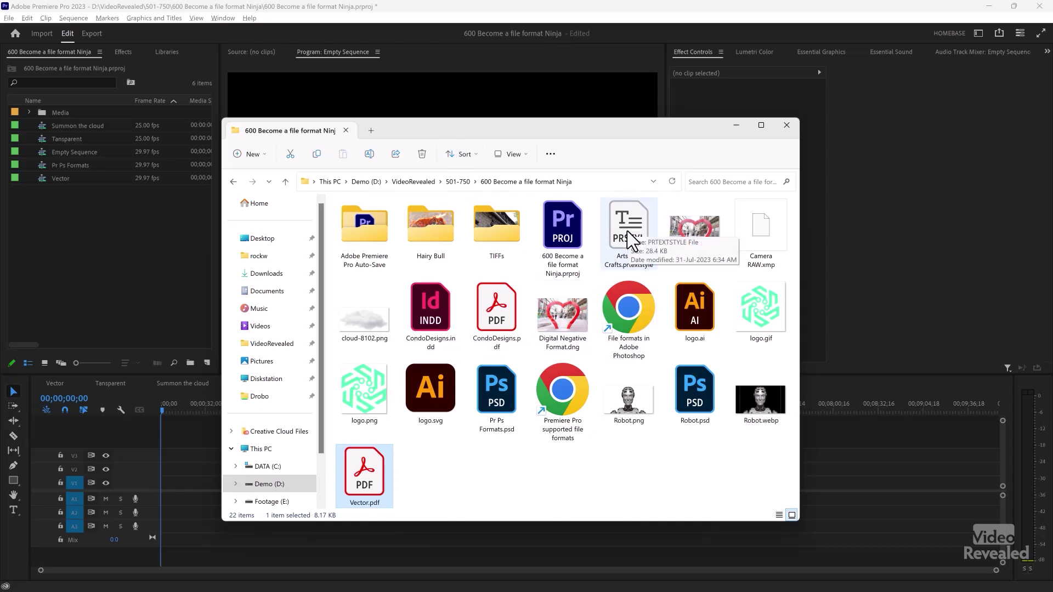
pyautogui.click(631, 225)
pyautogui.moveTo(635, 235); pyautogui.dragTo(99, 261)
pyautogui.click(99, 262)
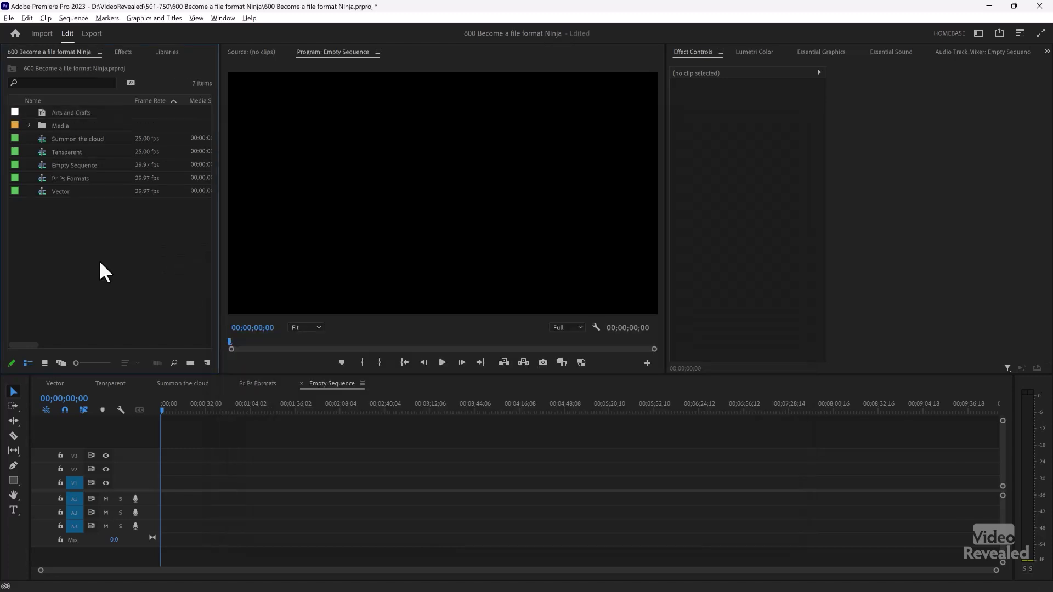
# Place the Arts and Crafts text style in the Empty Sequence, and delete both the style and its graphic.
pyautogui.click(44, 113)
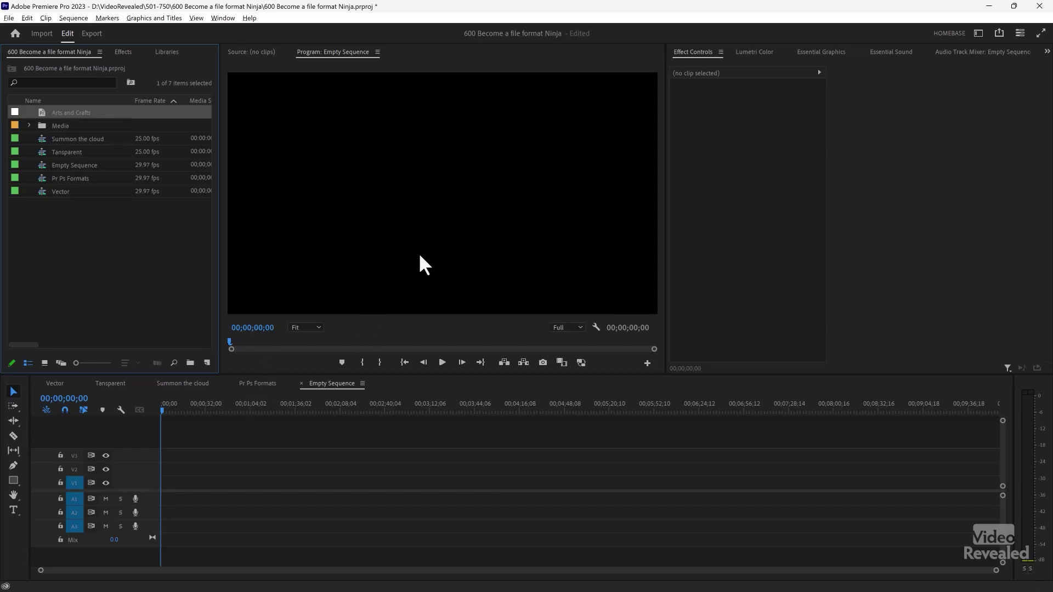
pyautogui.moveTo(390, 372); pyautogui.dragTo(404, 379)
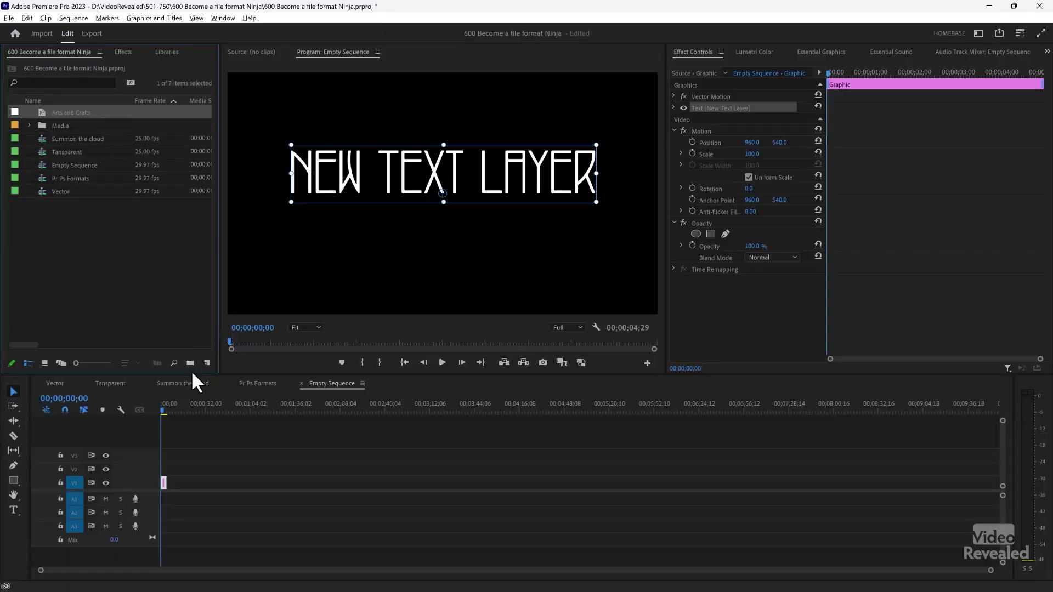
pyautogui.press('Delete')
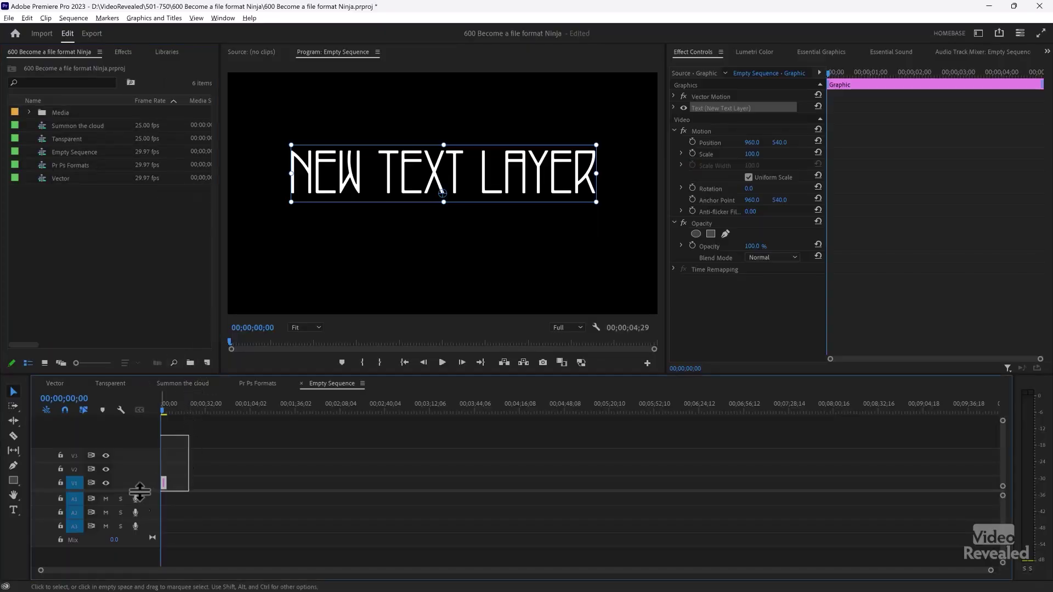
pyautogui.click(75, 233)
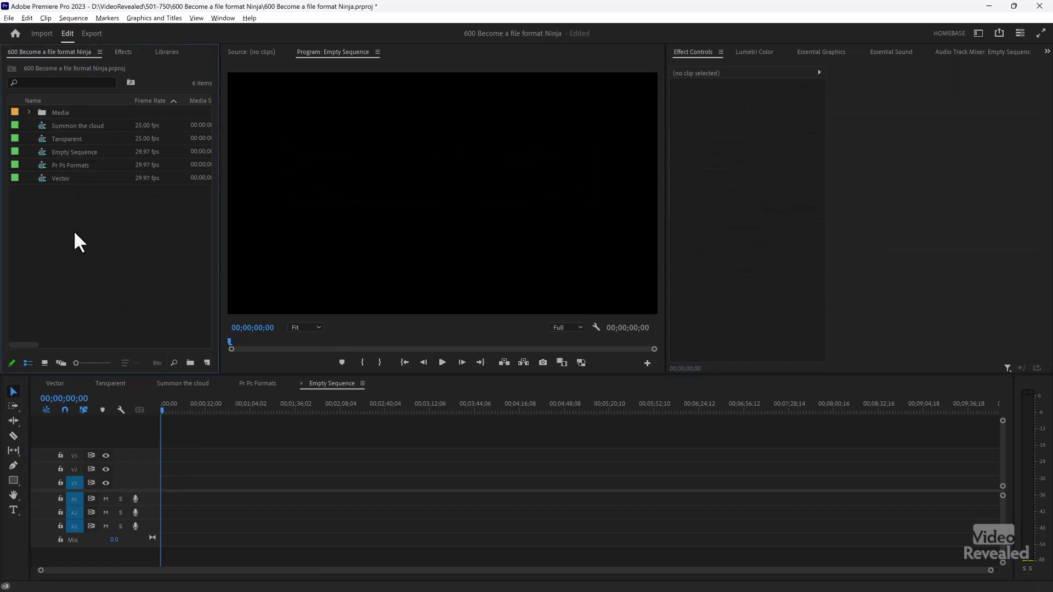
# Try to import Camera RAW.CR2 from the file explorer window into the Premiere Pro project.
pyautogui.hotkey('alt', 'Tab')
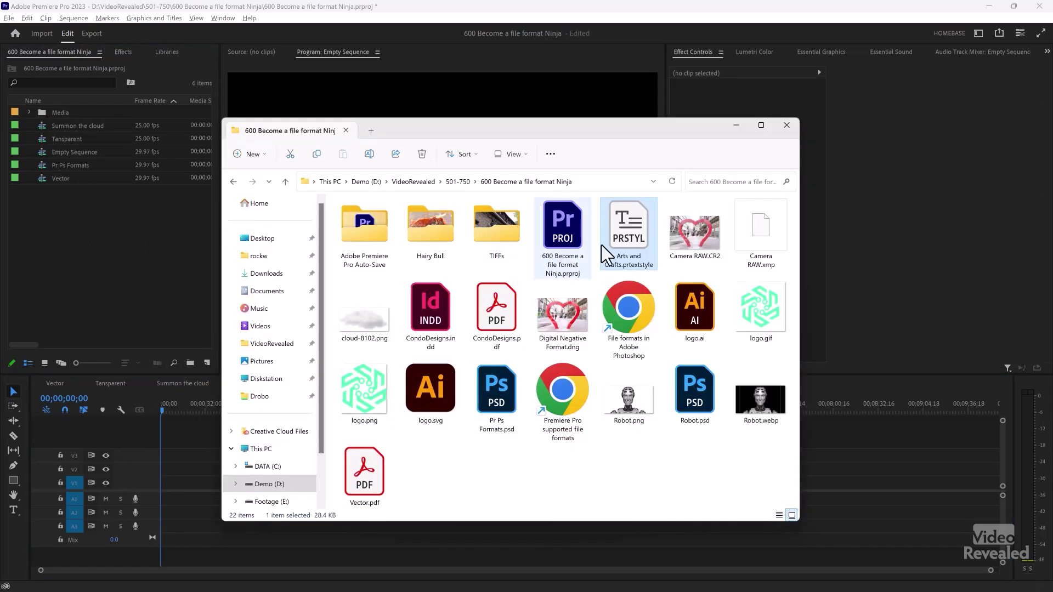
pyautogui.click(710, 251)
pyautogui.moveTo(699, 239); pyautogui.dragTo(114, 248)
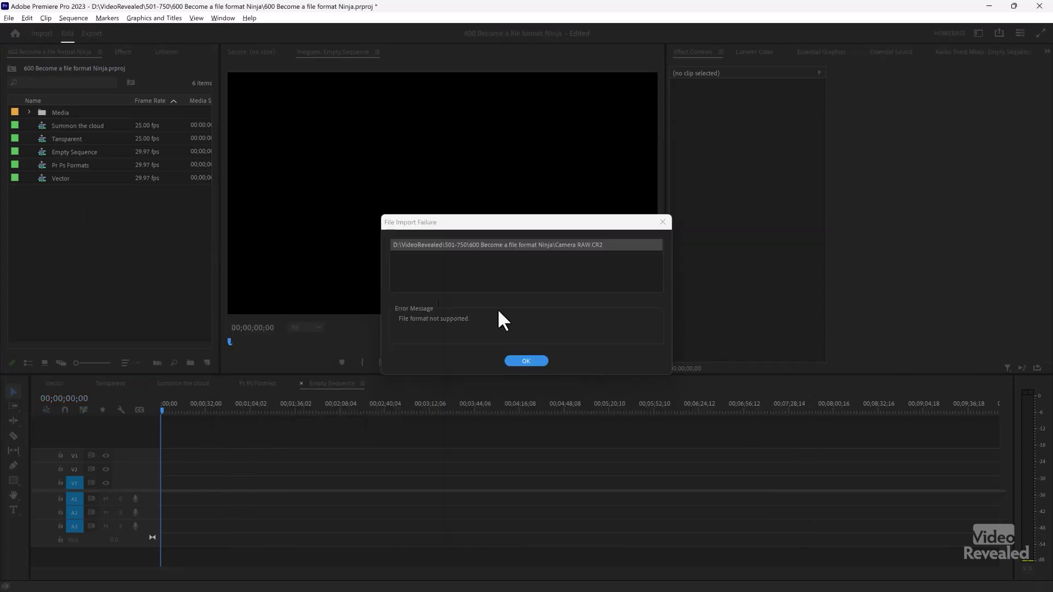
pyautogui.click(527, 360)
# Try to import Digital Negative Format.dng from the file explorer window into the Premiere Pro project.
pyautogui.hotkey('alt', 'Tab')
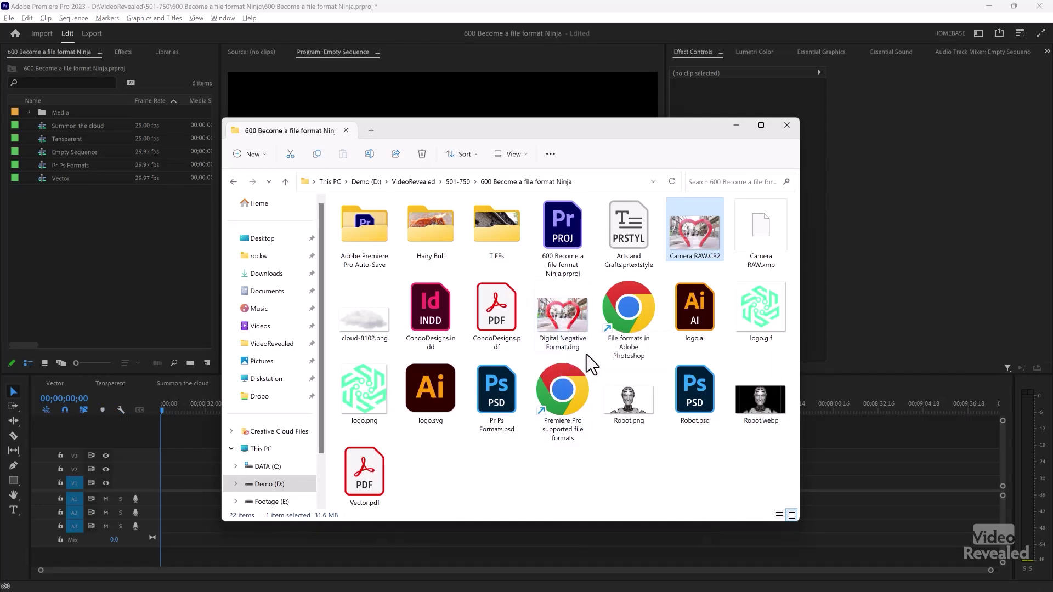
pyautogui.moveTo(564, 315); pyautogui.dragTo(97, 263)
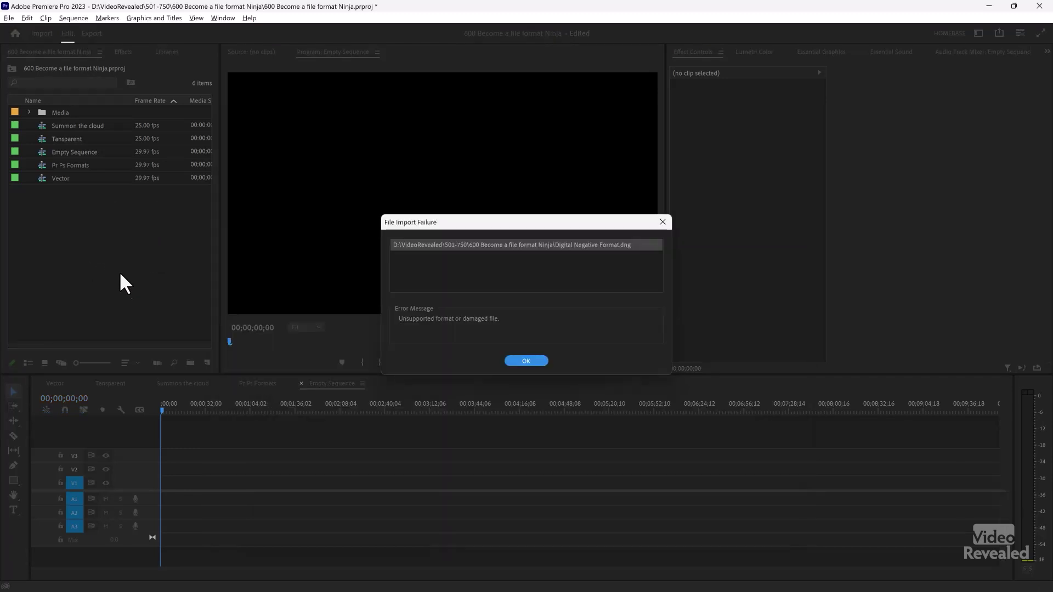
pyautogui.click(537, 363)
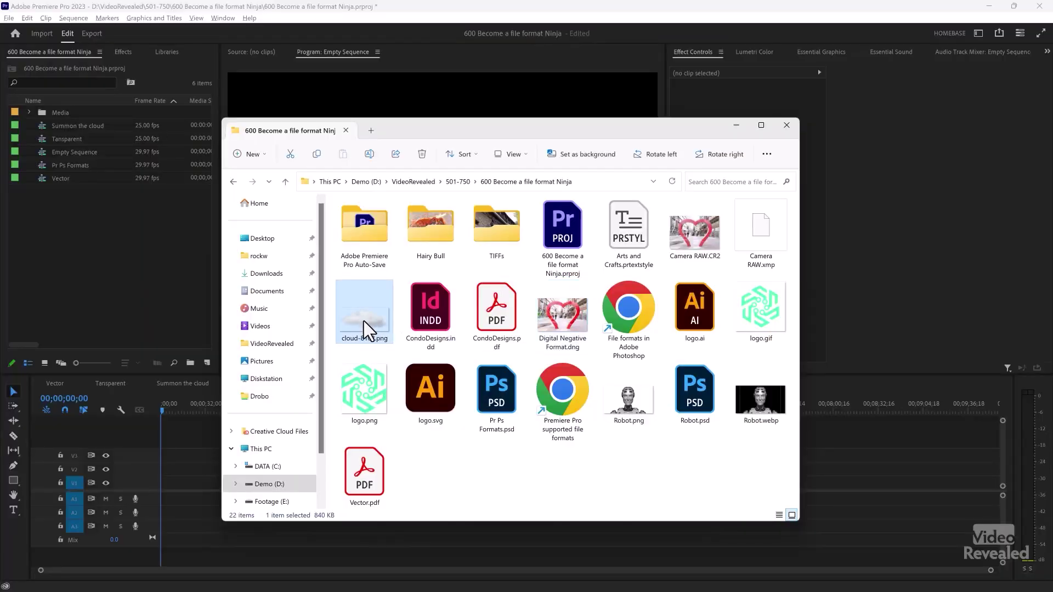
# Open the Summon the cloud sequence and play it from near the start, viewing it full screen.
pyautogui.click(81, 271)
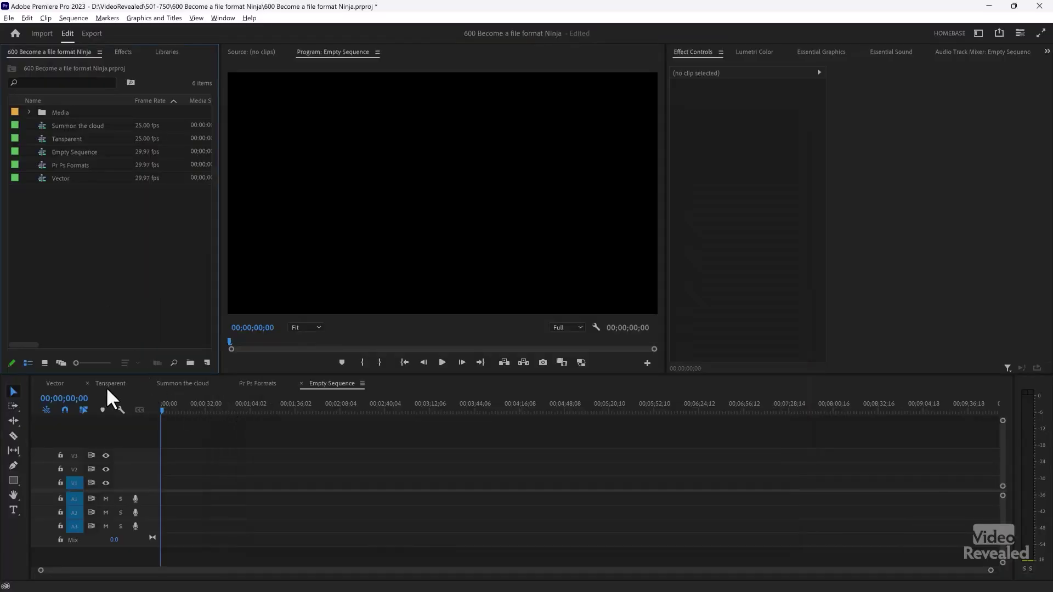
pyautogui.click(190, 384)
pyautogui.click(174, 408)
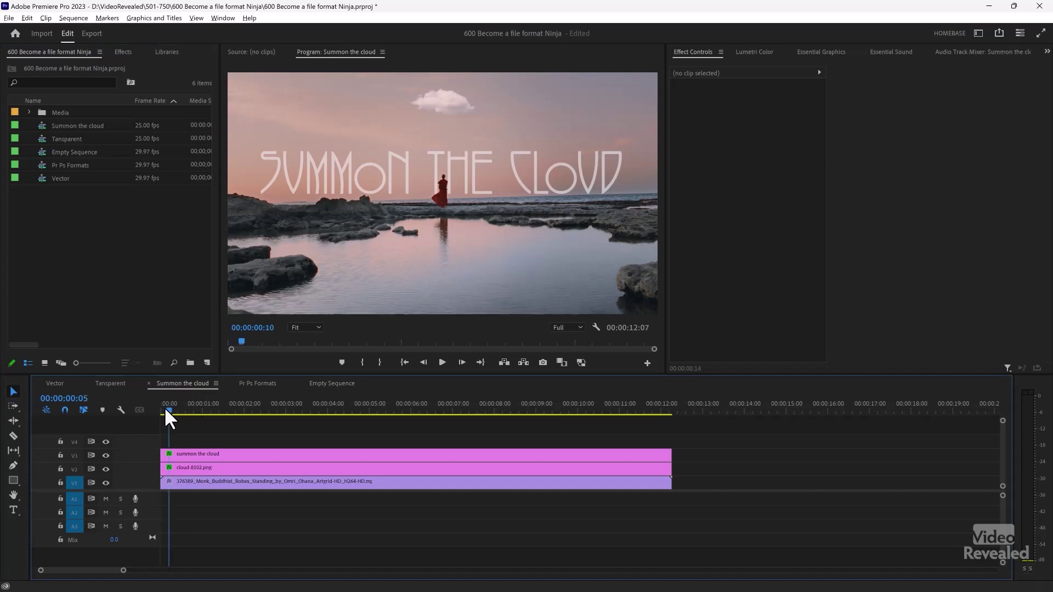
pyautogui.press('space')
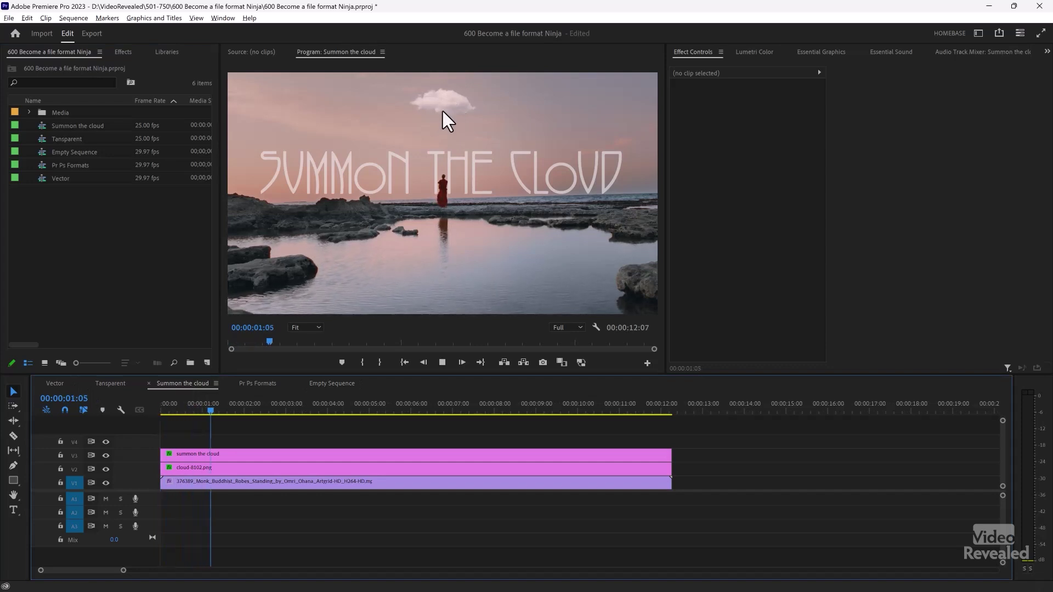
pyautogui.hotkey('ctrl', '`')
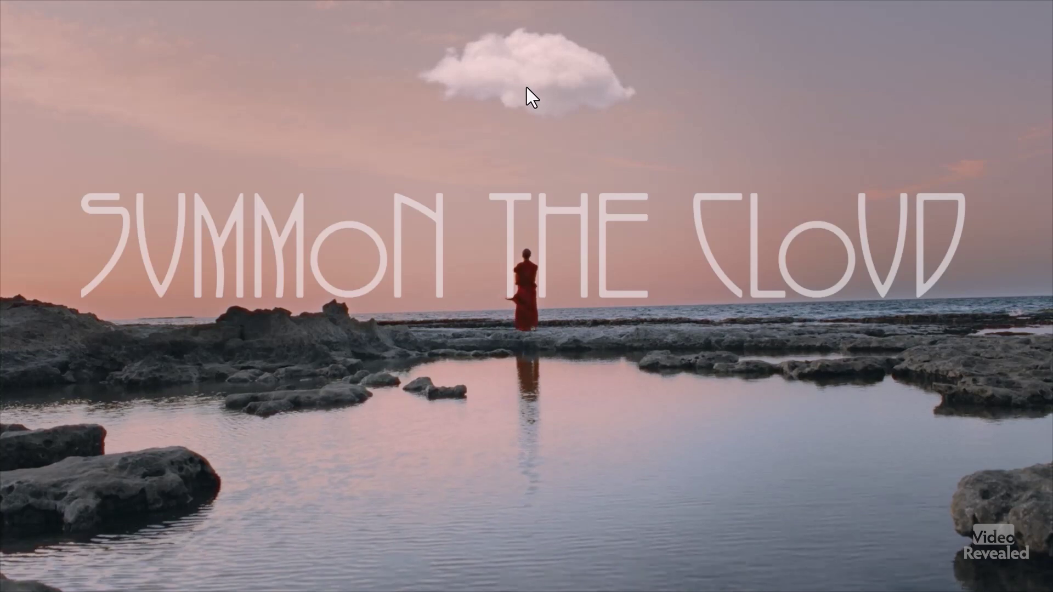
pyautogui.press('Escape')
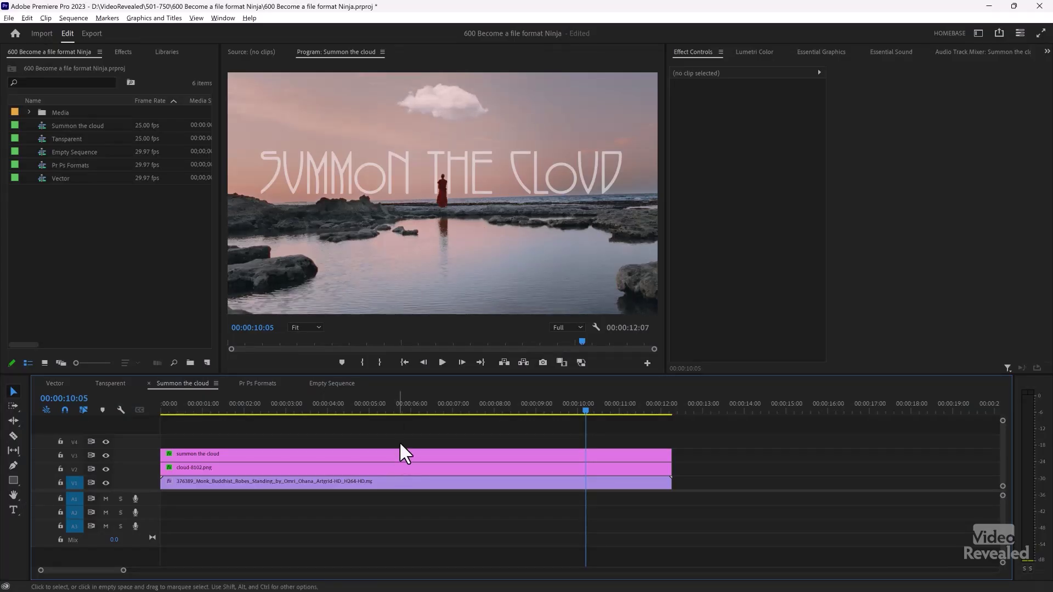
# Maximize the program monitor at 400% zoom to inspect the transparent cloud image against the sky.
pyautogui.click(305, 328)
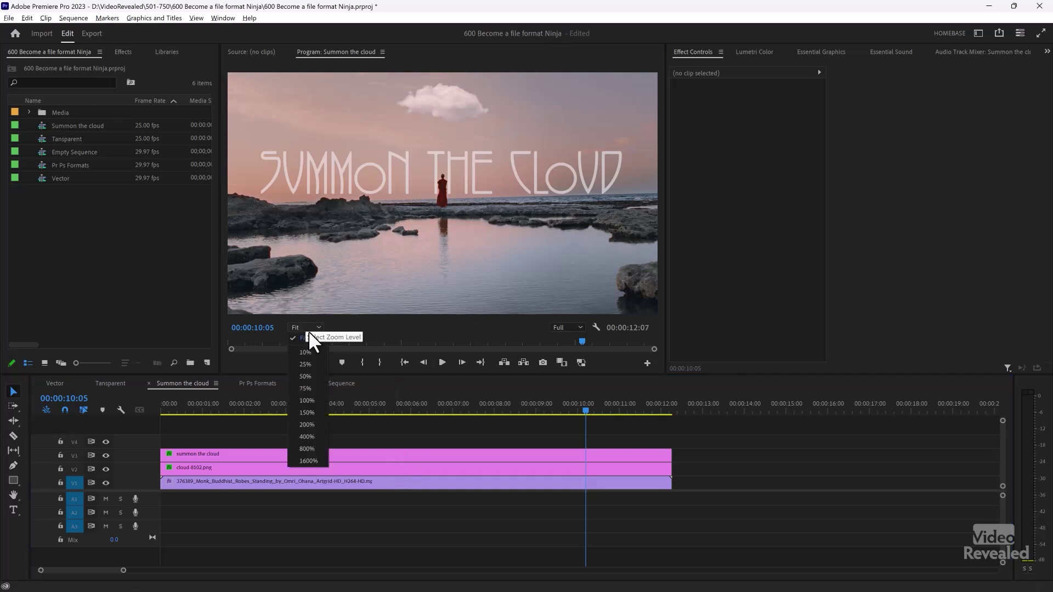
pyautogui.click(307, 437)
pyautogui.press('`')
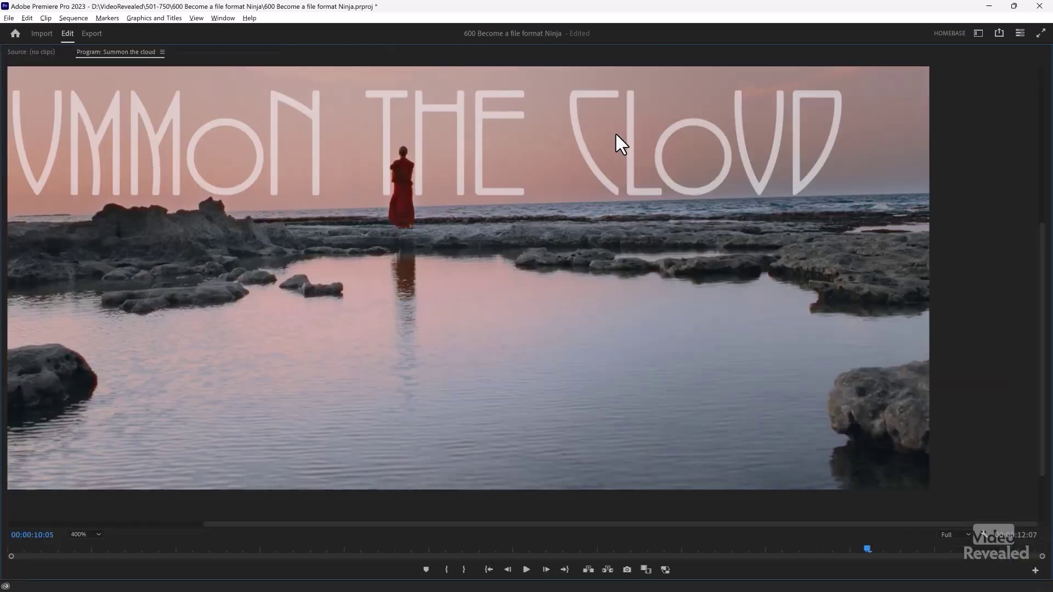
pyautogui.moveTo(679, 136); pyautogui.dragTo(613, 239)
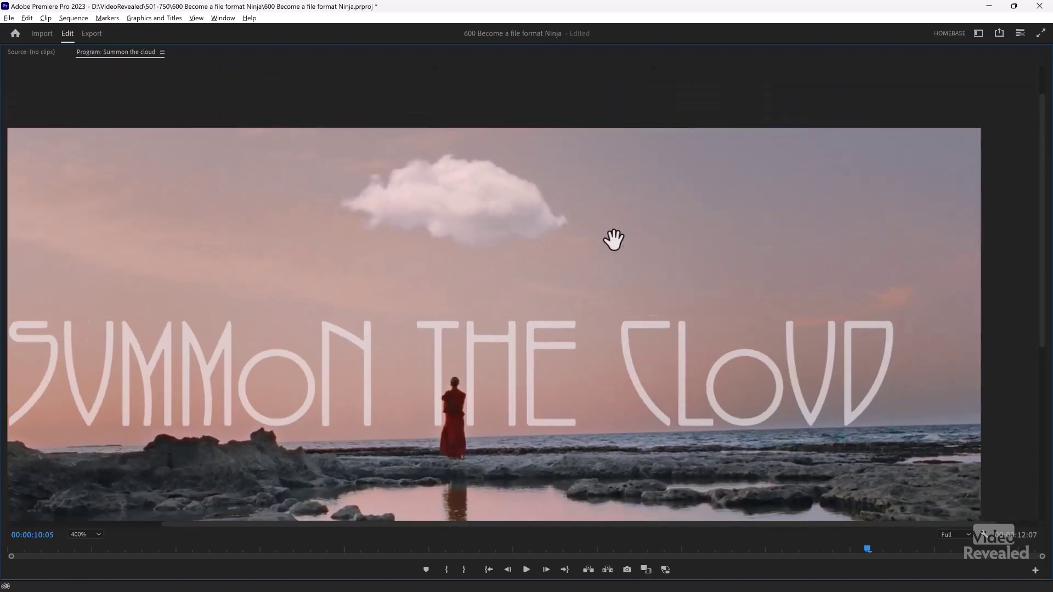
# Inspect the cloud's edges at 800% zoom in the program monitor, return the view to Fit and restore the panel layout.
pyautogui.click(87, 511)
pyautogui.moveTo(477, 188); pyautogui.dragTo(471, 256)
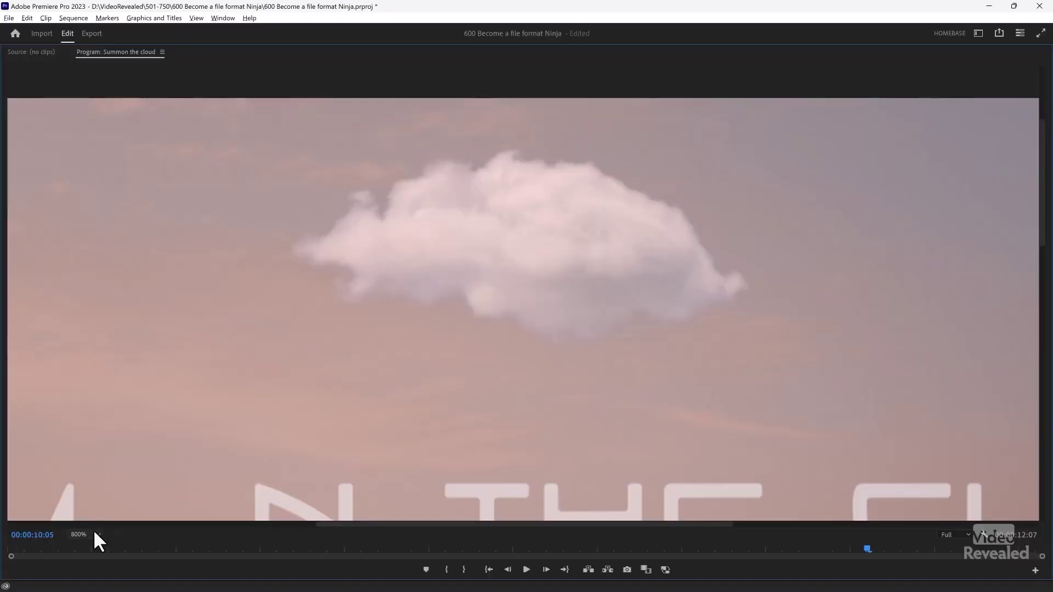
pyautogui.click(97, 534)
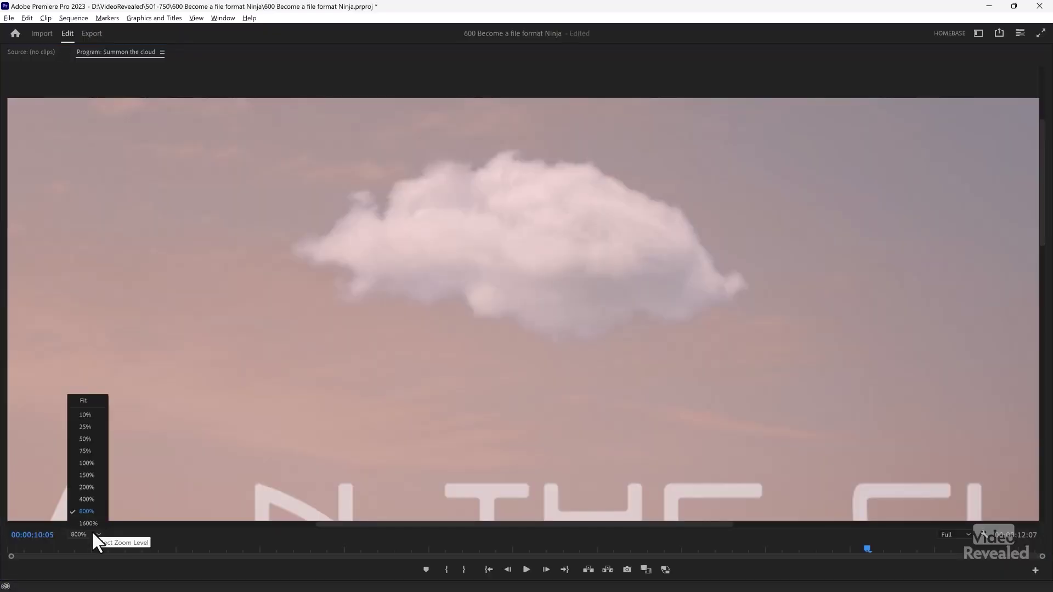
pyautogui.click(82, 341)
pyautogui.press('`')
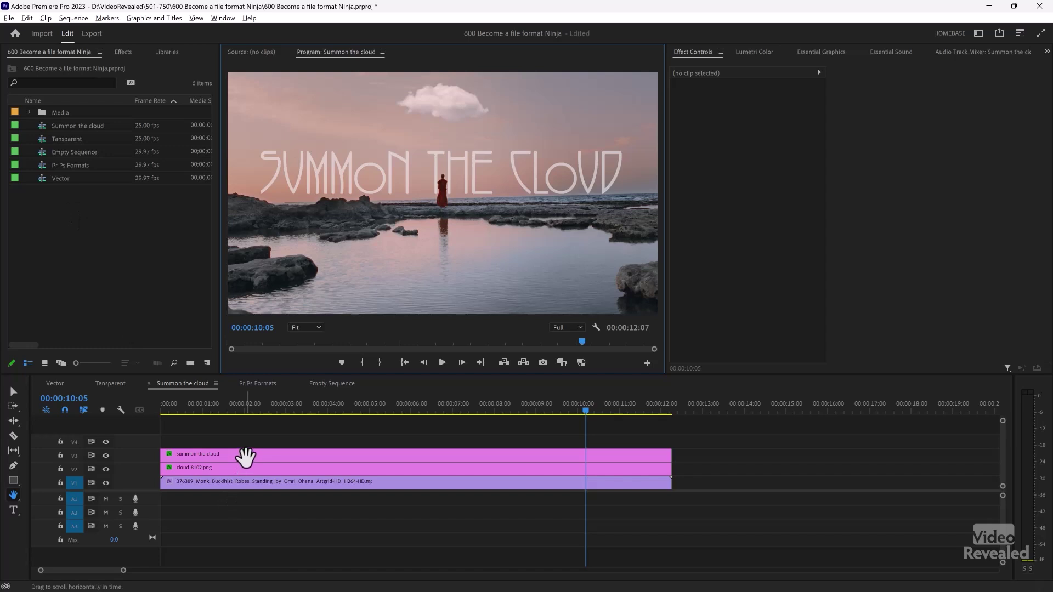
# Open the cloud-8102.png clip in the source monitor with the Transparency Grid enabled, and return to the program monitor.
pyautogui.doubleClick(242, 467)
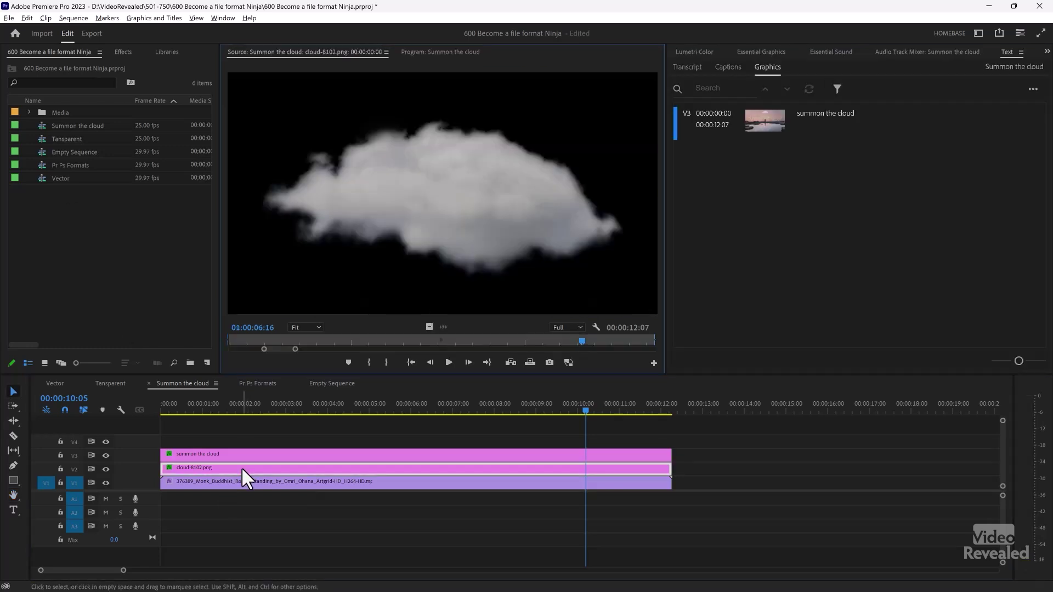
pyautogui.click(596, 328)
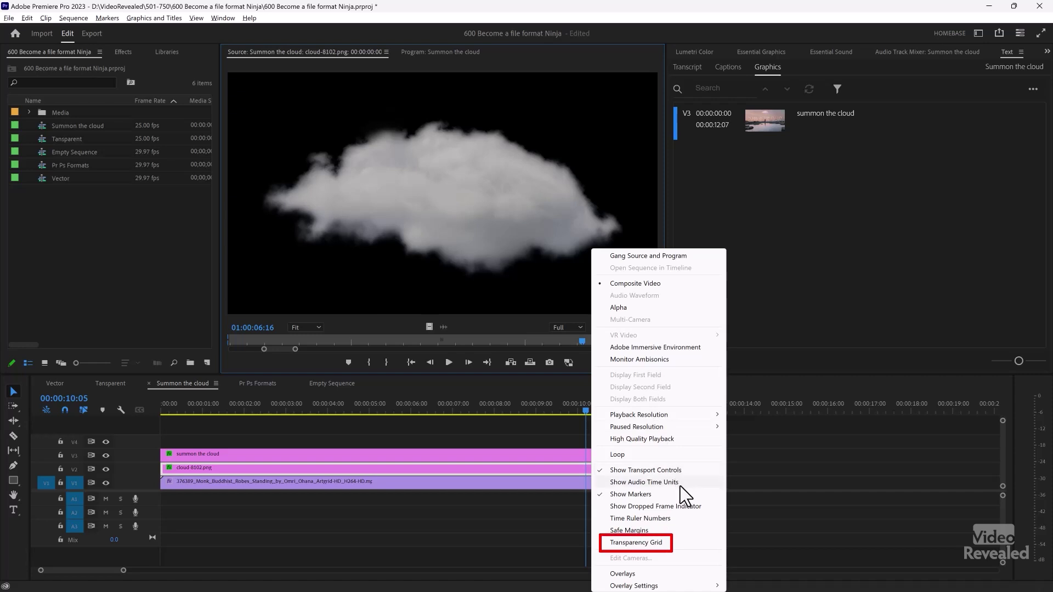
pyautogui.click(664, 543)
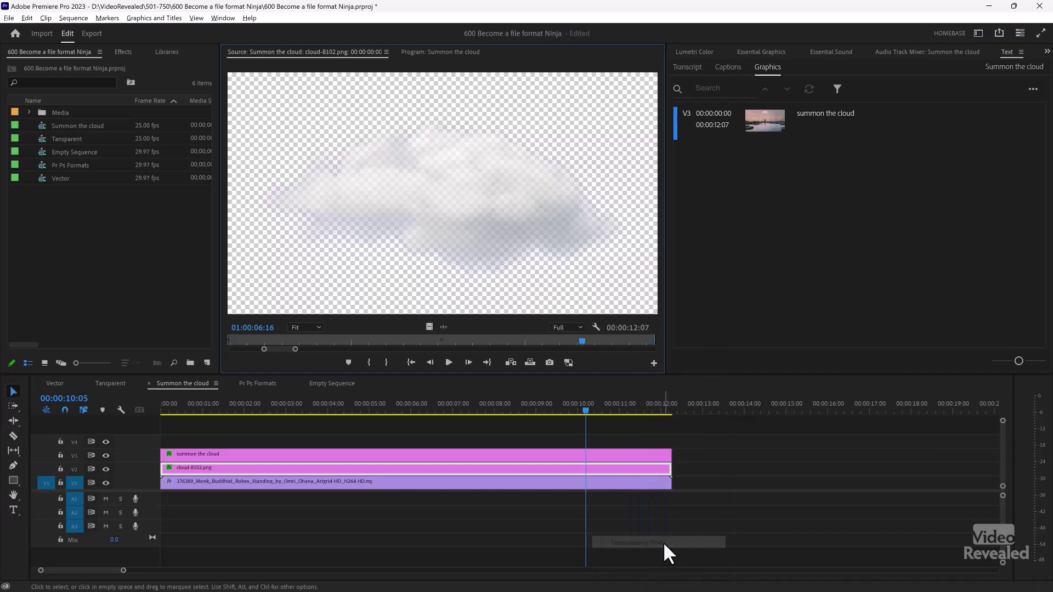
pyautogui.press('`')
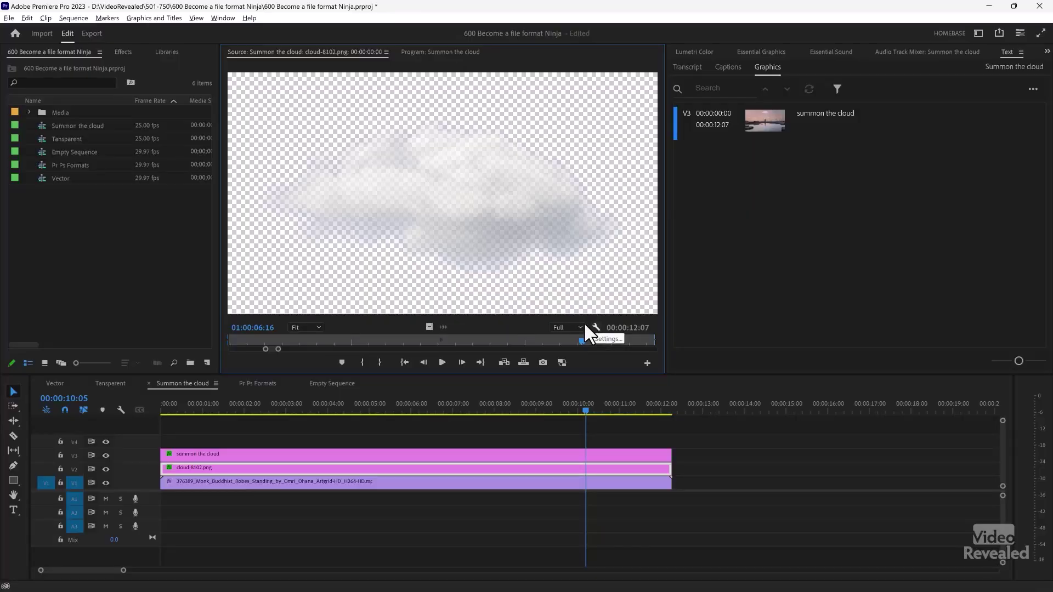
pyautogui.click(431, 52)
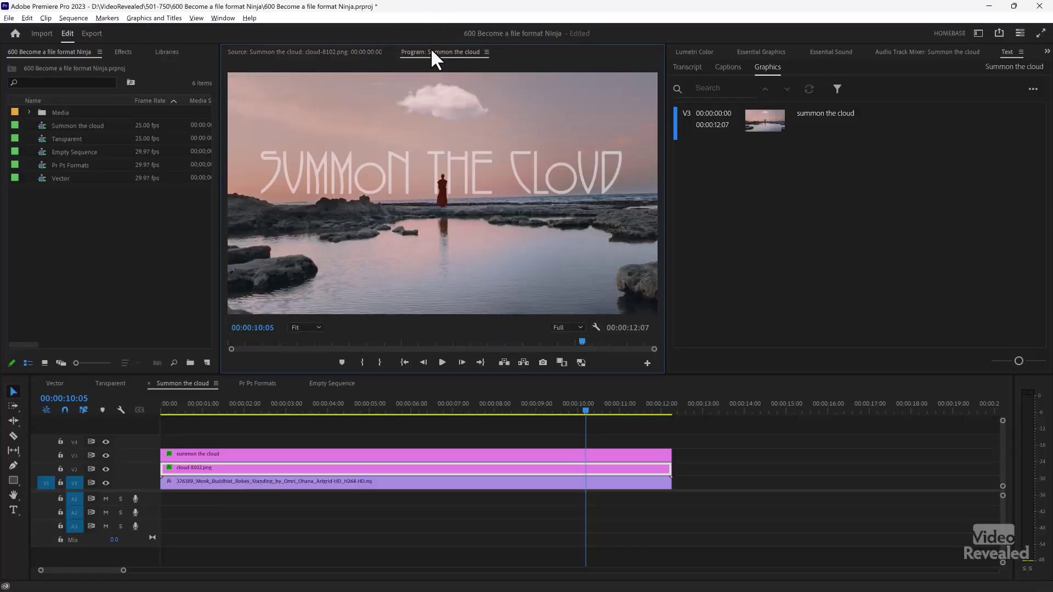
# Try to import CondoDesigns.indd and CondoDesigns.pdf from the file explorer window into the Premiere Pro project.
pyautogui.hotkey('alt', 'Tab')
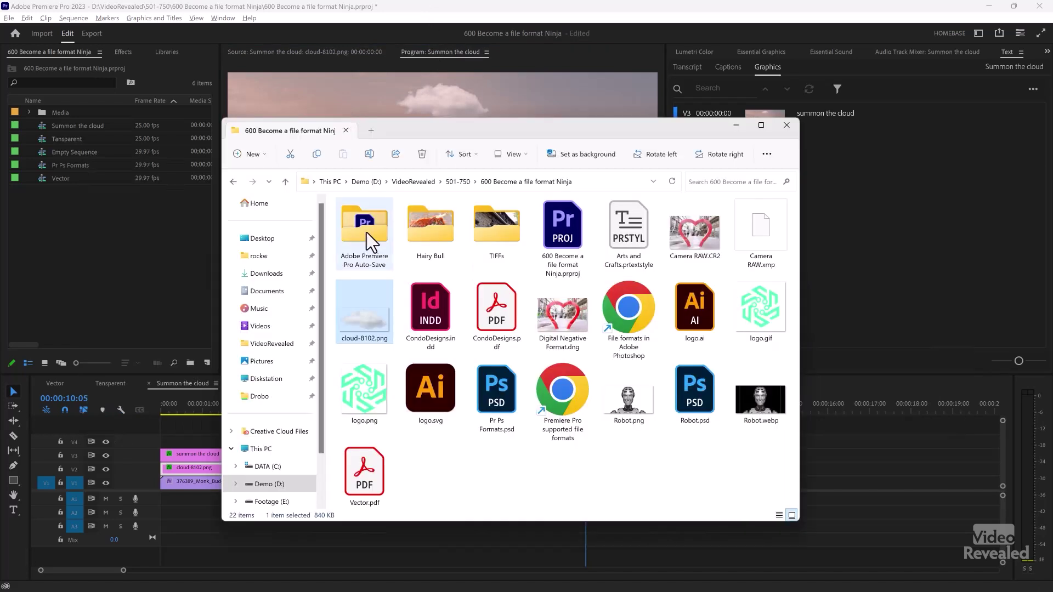
pyautogui.click(421, 299)
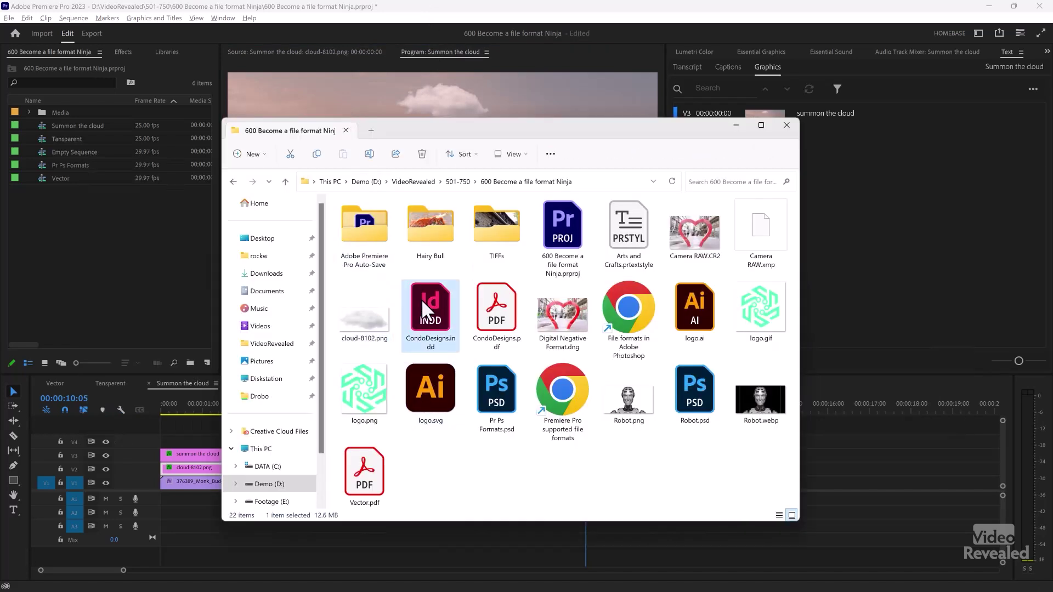
pyautogui.moveTo(431, 312); pyautogui.dragTo(127, 288)
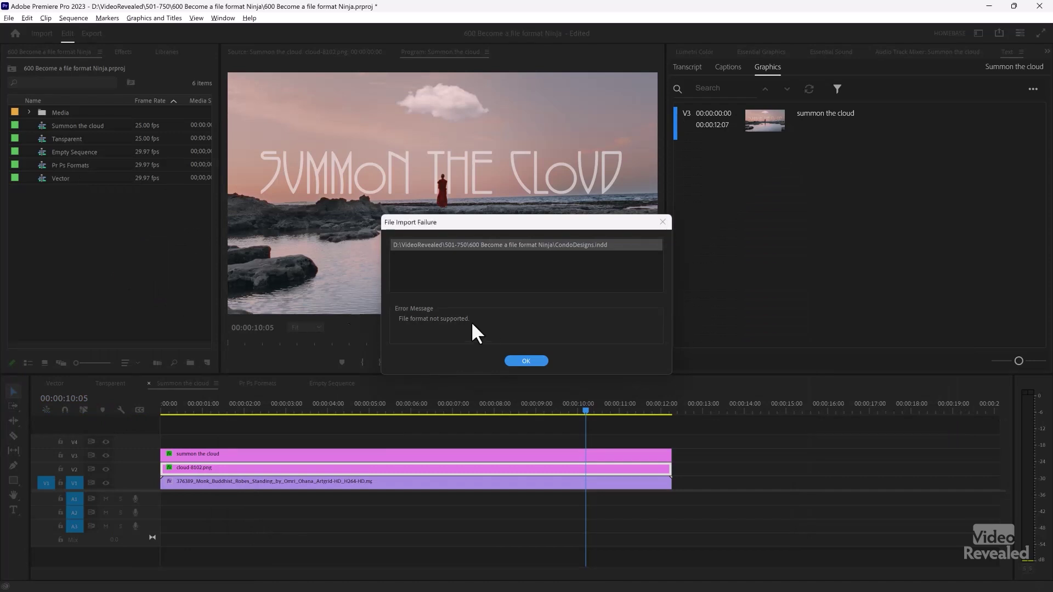
pyautogui.click(535, 360)
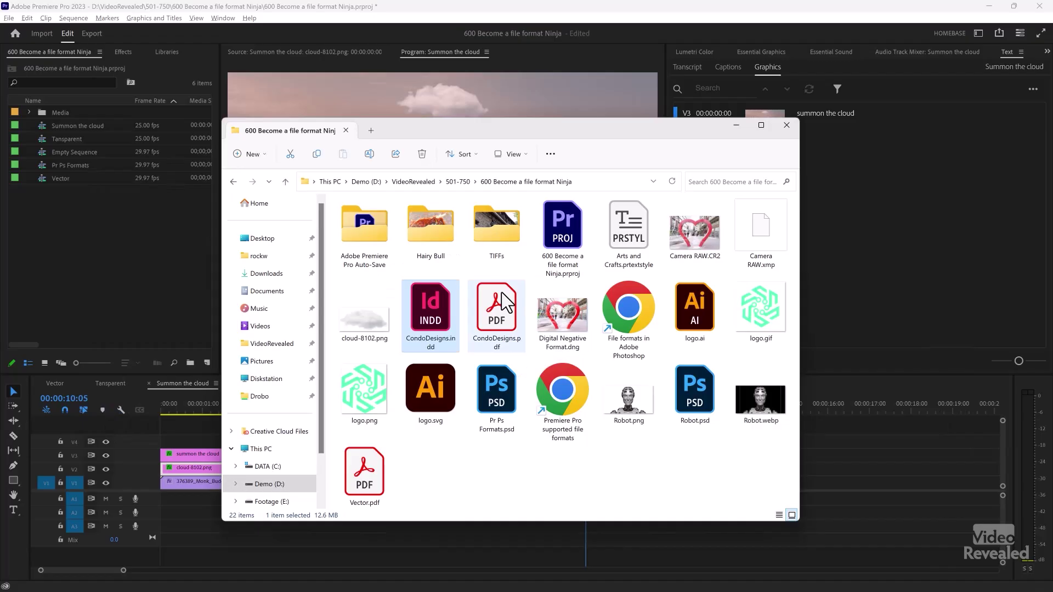
pyautogui.moveTo(135, 271); pyautogui.dragTo(123, 270)
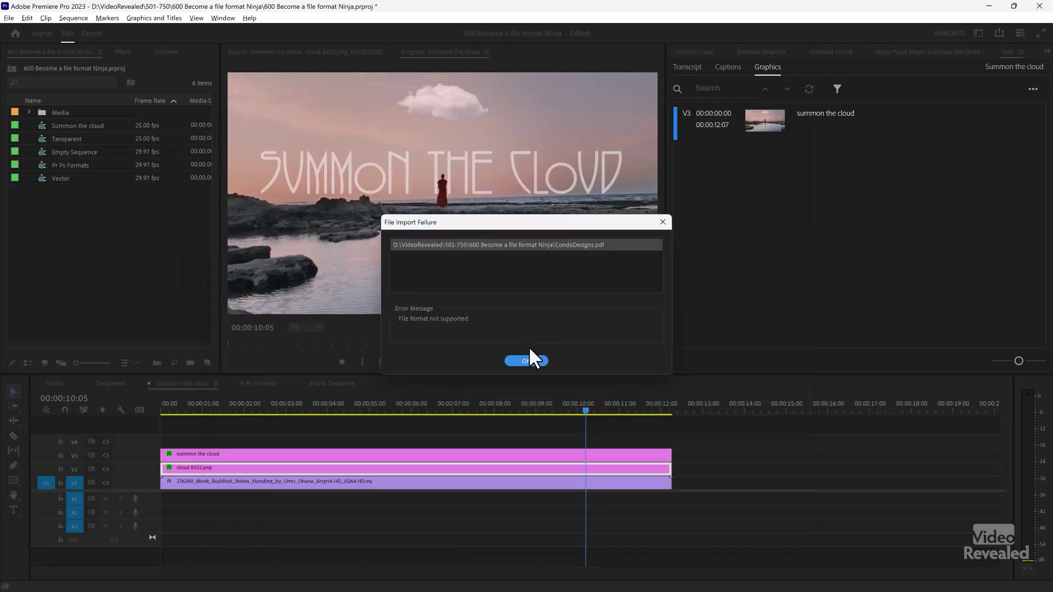
pyautogui.click(524, 357)
# Import logo.ai from the file explorer window into the Premiere Pro project.
pyautogui.hotkey('alt', 'Tab')
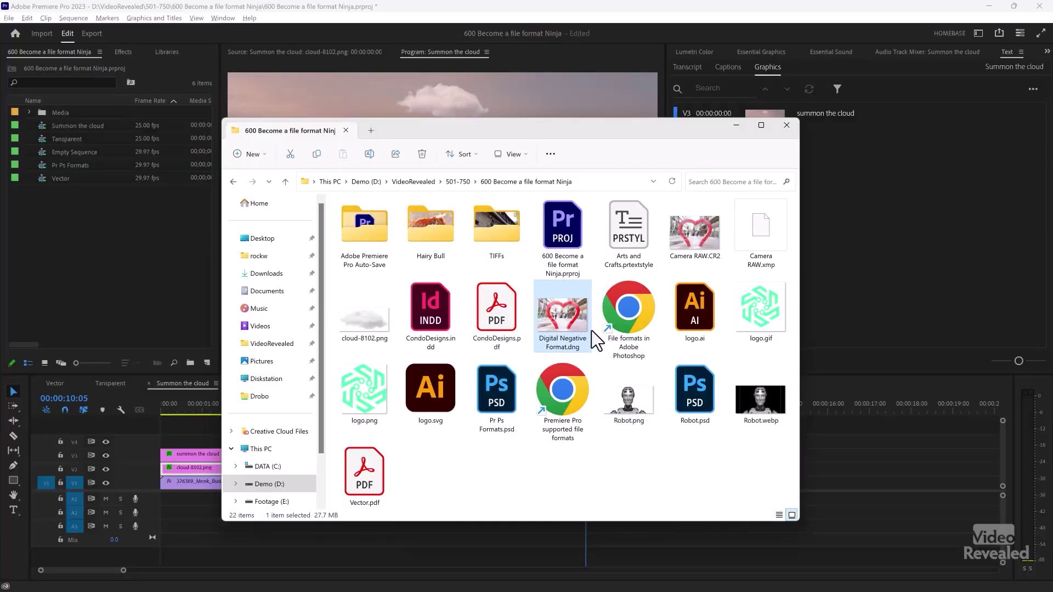
pyautogui.click(699, 308)
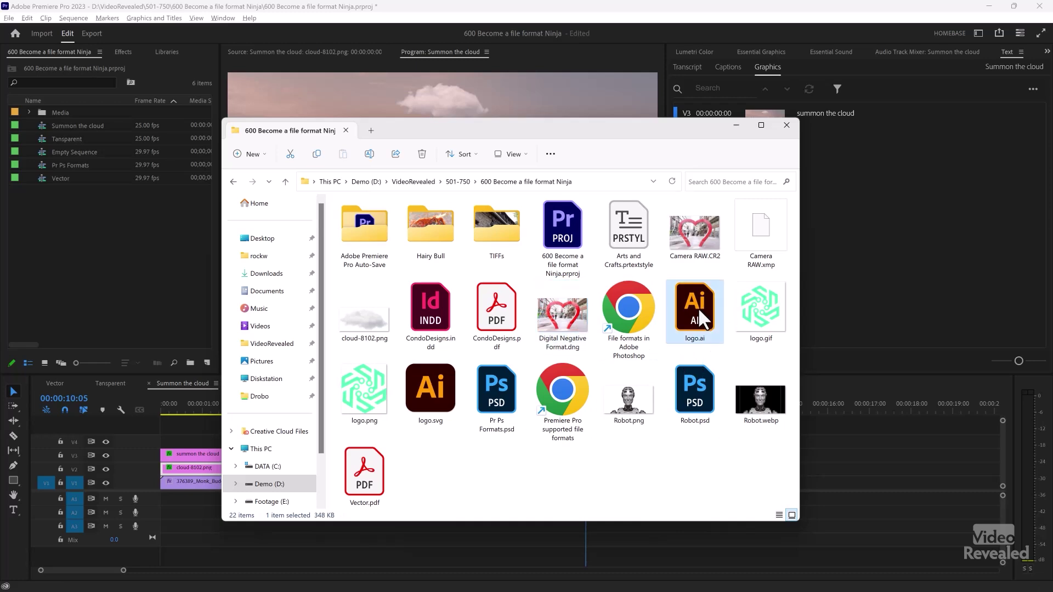
pyautogui.moveTo(696, 309); pyautogui.dragTo(149, 255)
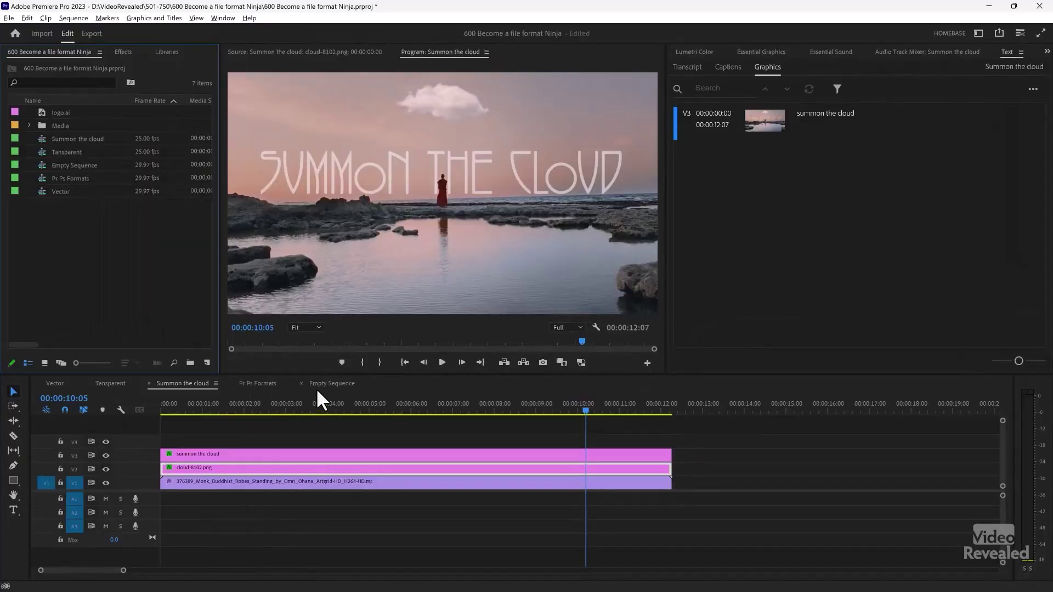
# Place logo.ai at the start of track V1 in Empty Sequence and move the playhead to 00;00;02;22.
pyautogui.click(329, 384)
pyautogui.moveTo(35, 111); pyautogui.dragTo(197, 490)
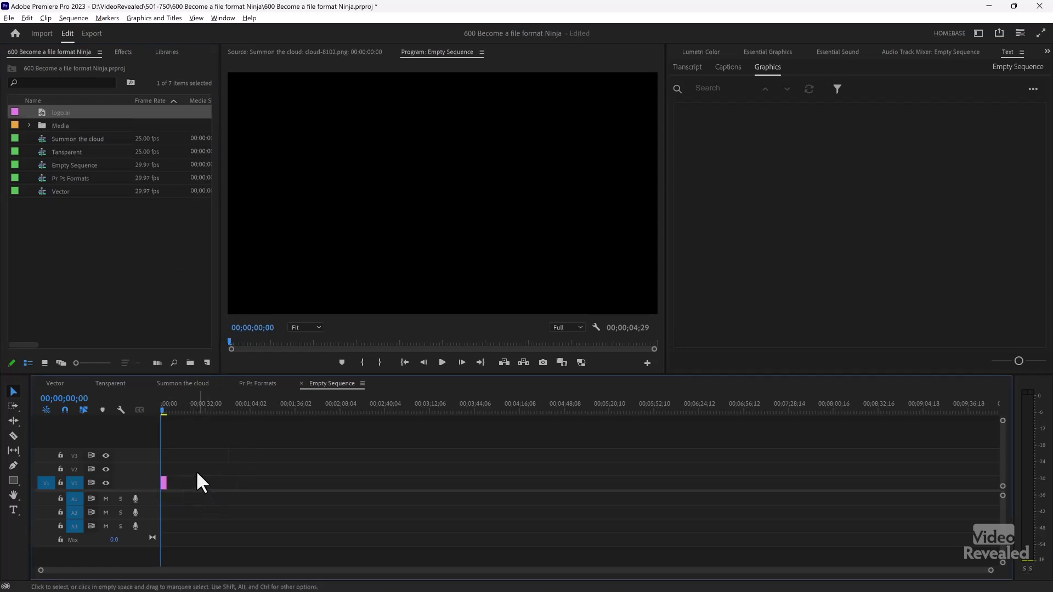
pyautogui.click(164, 409)
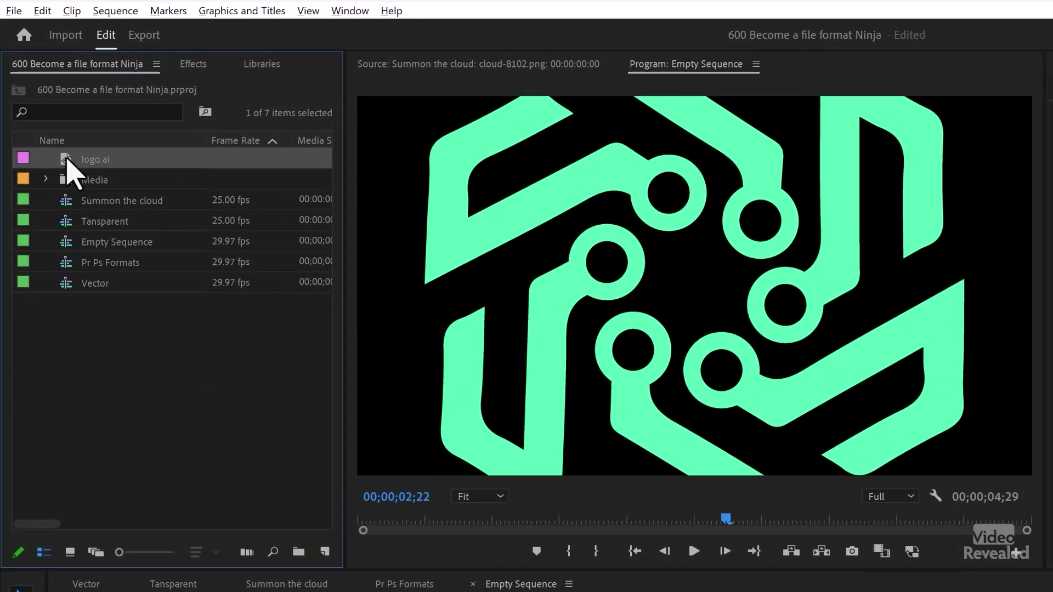
# Open logo.ai in Illustrator with Edit Original, try moving its upper-left shape and undo the move.
pyautogui.click(42, 10)
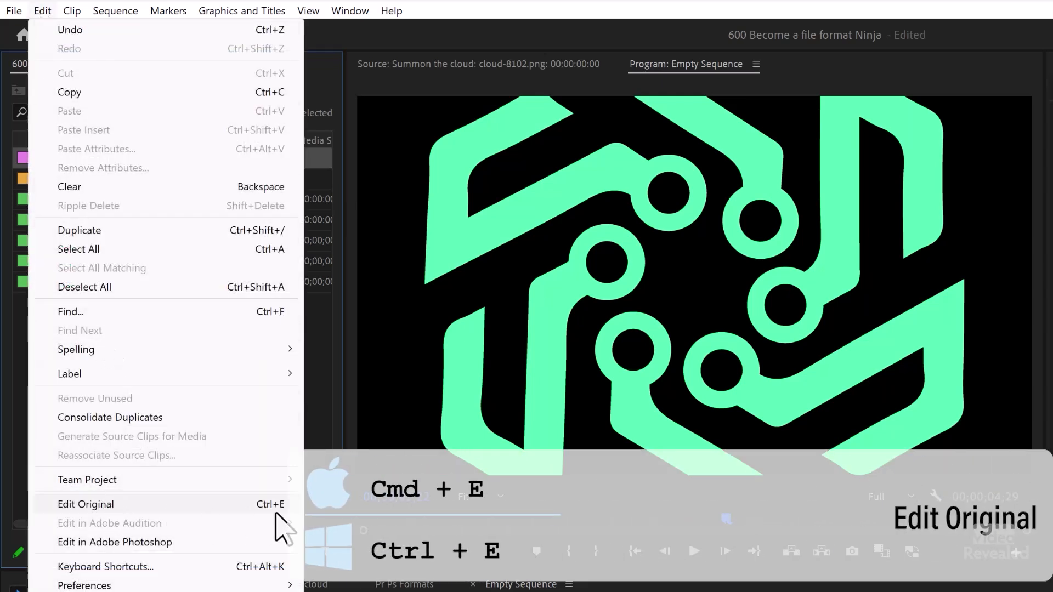
pyautogui.click(164, 504)
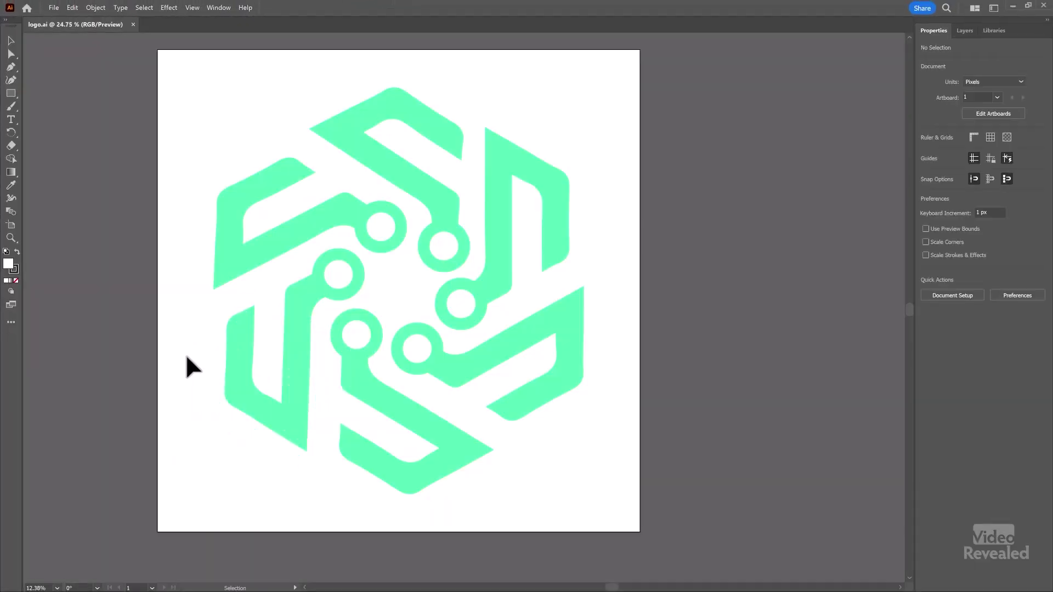
pyautogui.moveTo(333, 231); pyautogui.dragTo(307, 210)
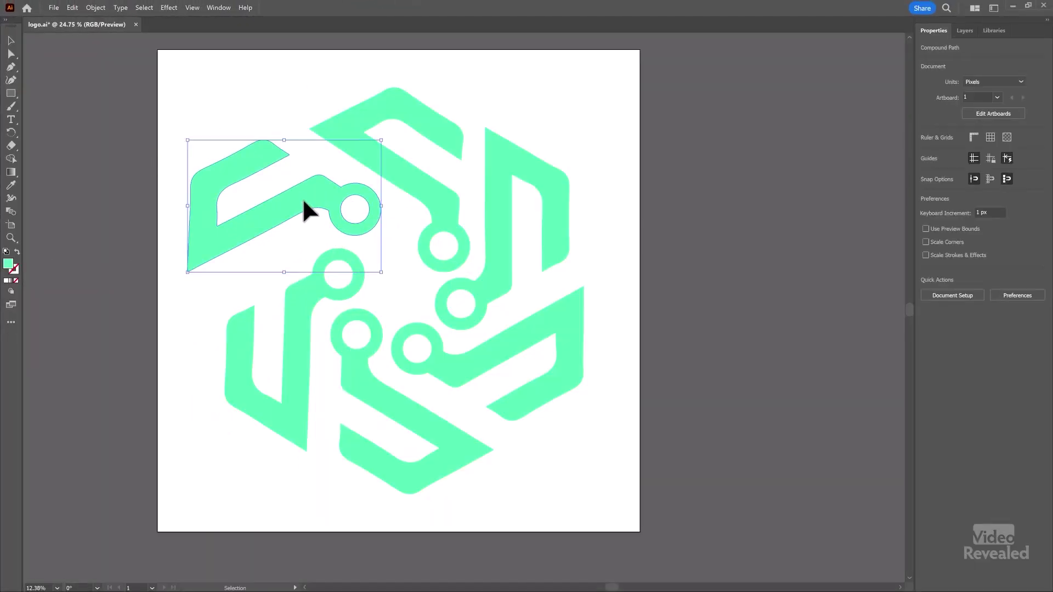
pyautogui.hotkey('ctrl', 'z')
# Show the transparency grid behind the logo, hide it again and activate the Direct Selection Tool.
pyautogui.press('a')
pyautogui.hotkey('ctrl', 'shift', 'd')
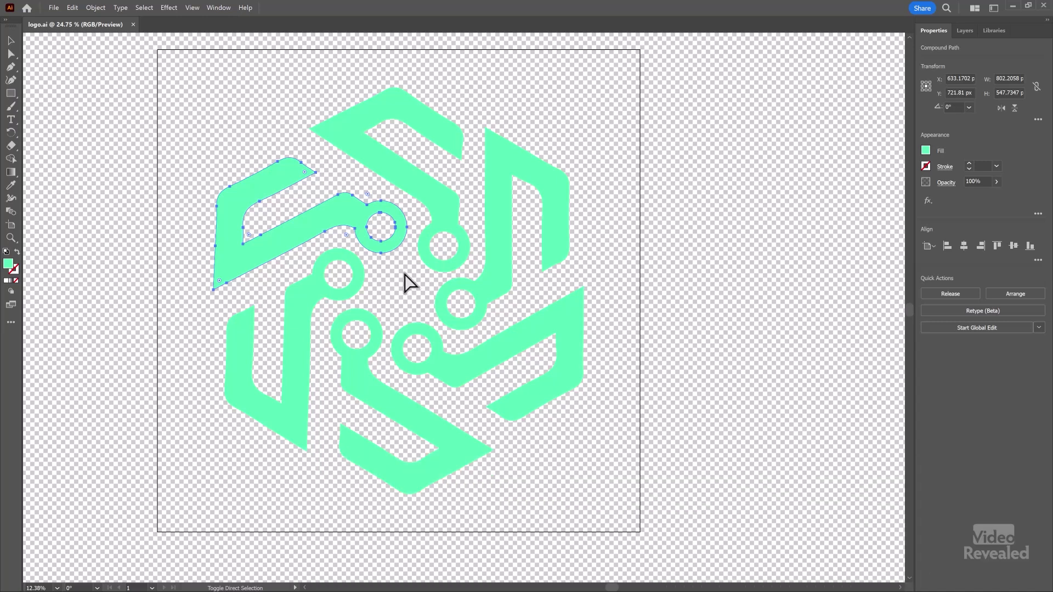
pyautogui.hotkey('ctrl', 'shift', 'd')
pyautogui.press('v')
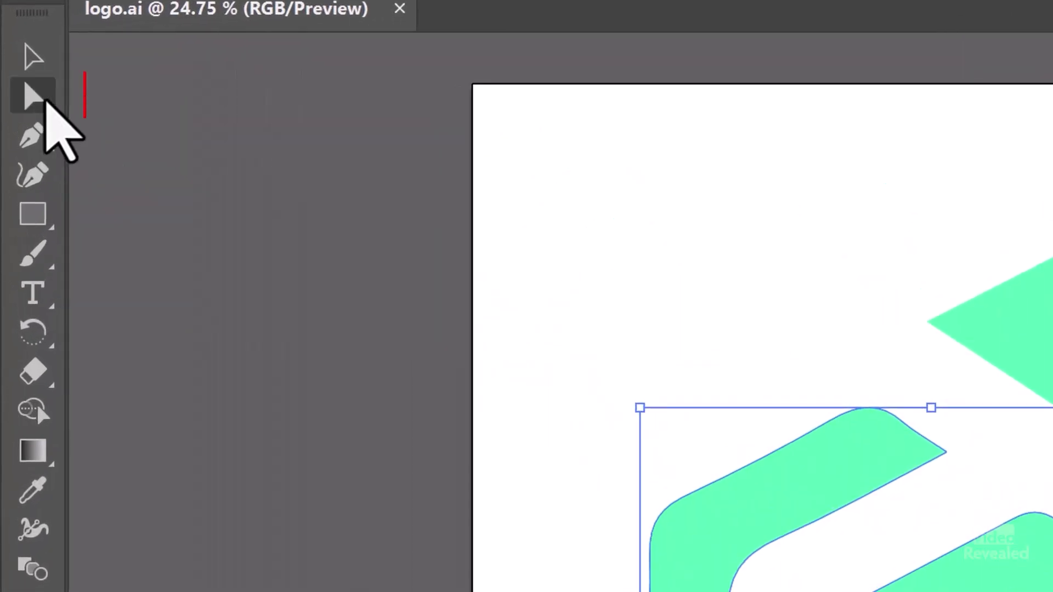
pyautogui.click(47, 100)
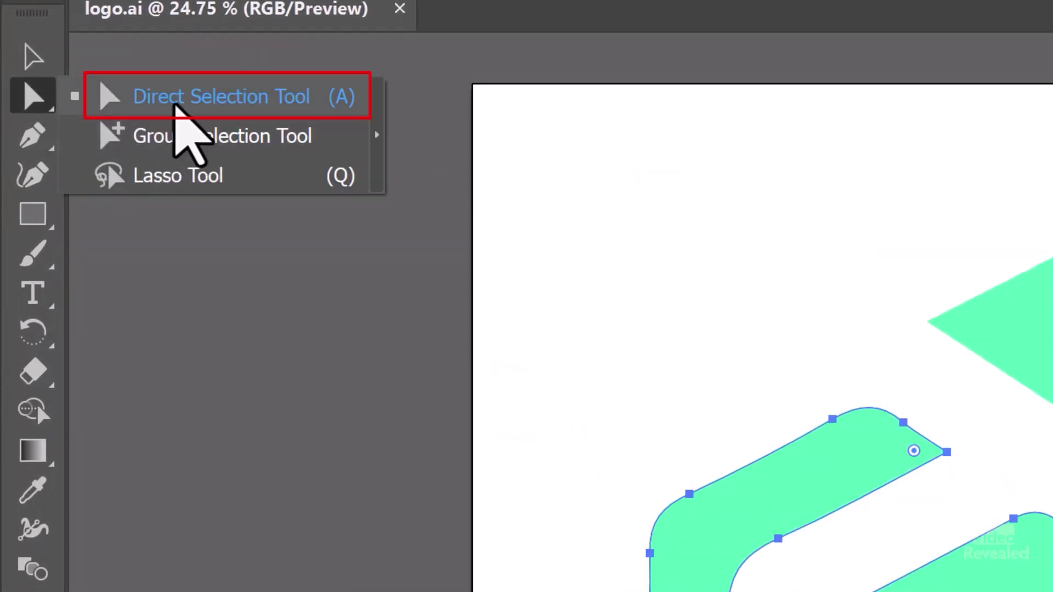
pyautogui.click(255, 99)
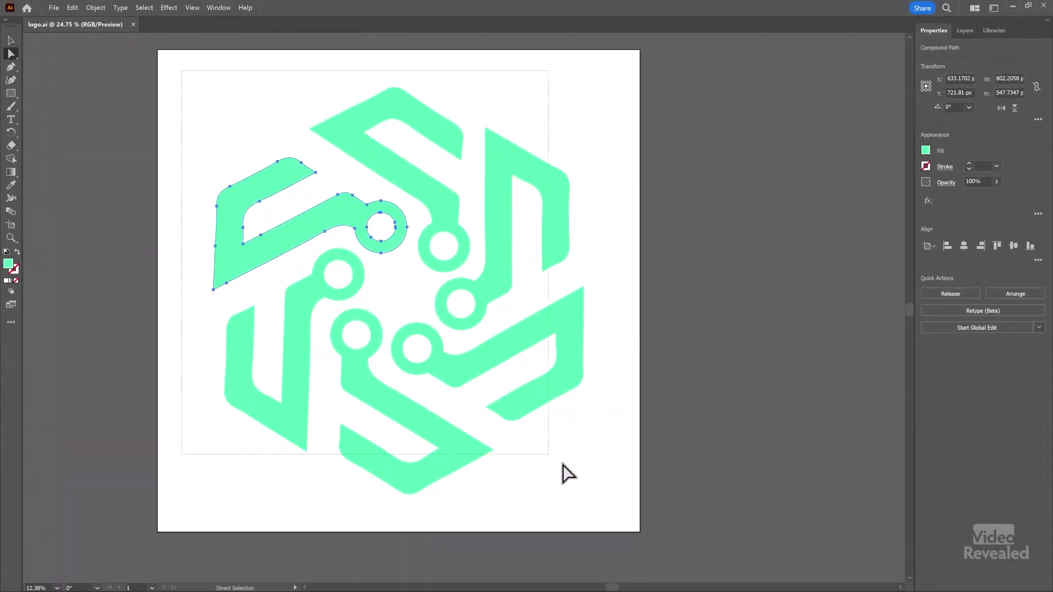
# Select all of the logo's anchor points, try moving one on the upper-right shape's outer edge and undo the move.
pyautogui.hotkey('ctrl', 'a')
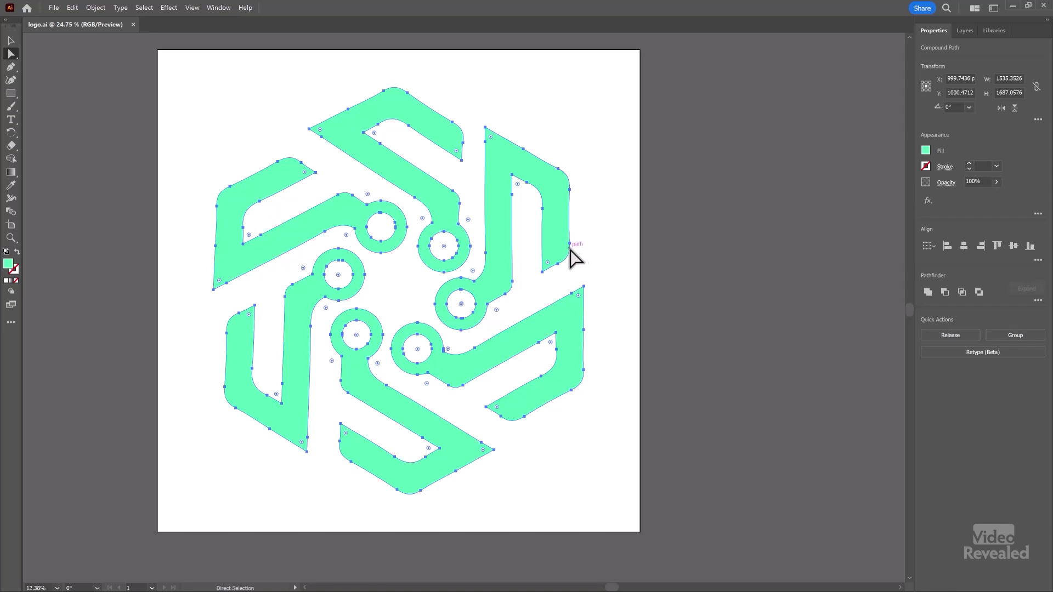
pyautogui.moveTo(565, 255); pyautogui.dragTo(808, 204)
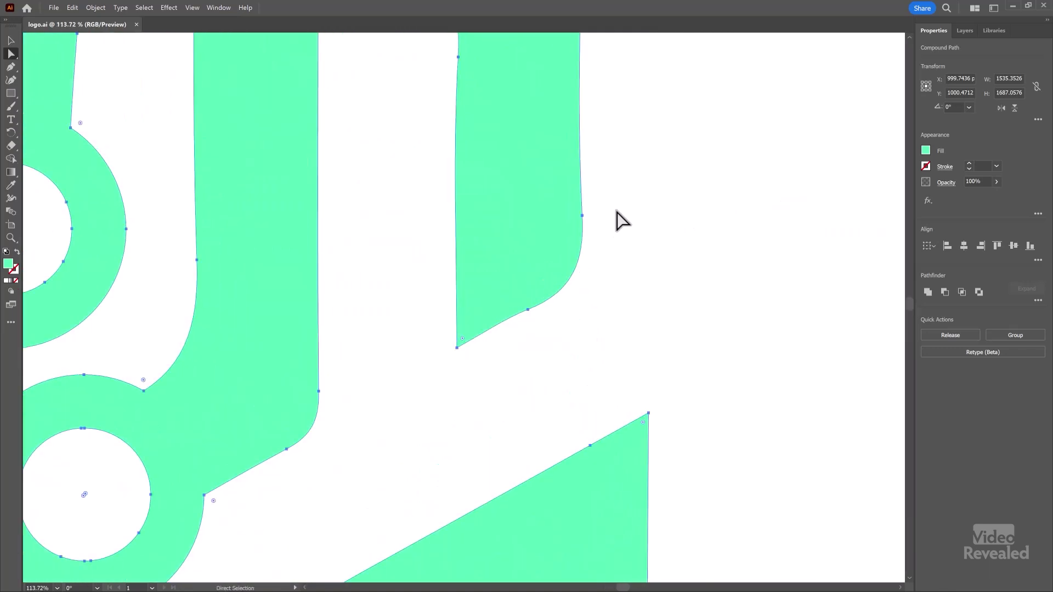
pyautogui.click(583, 215)
pyautogui.moveTo(582, 216); pyautogui.dragTo(712, 236)
pyautogui.hotkey('ctrl', 'z')
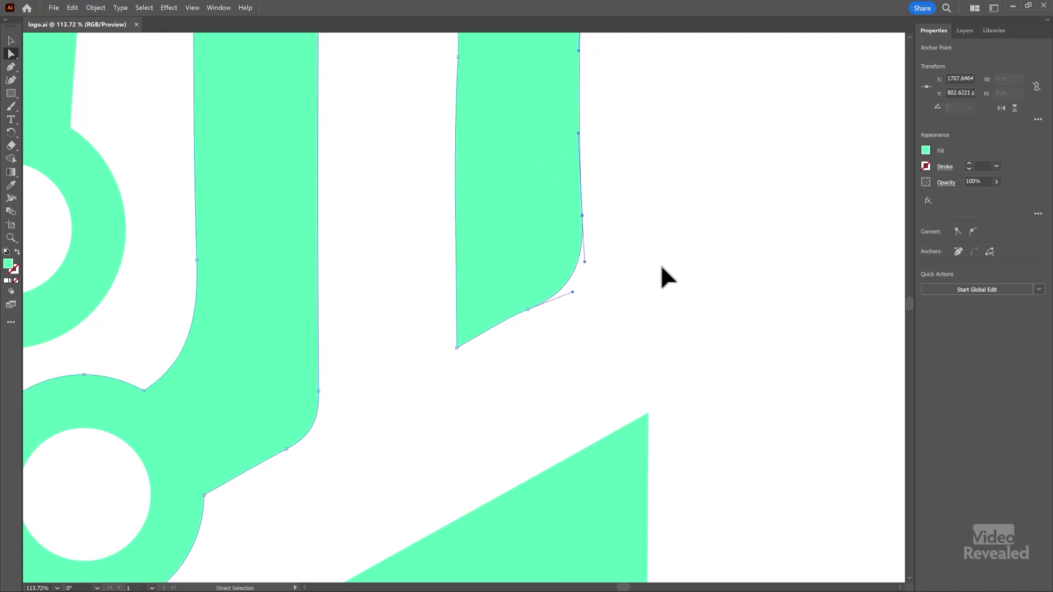
pyautogui.hotkey('ctrl', '0')
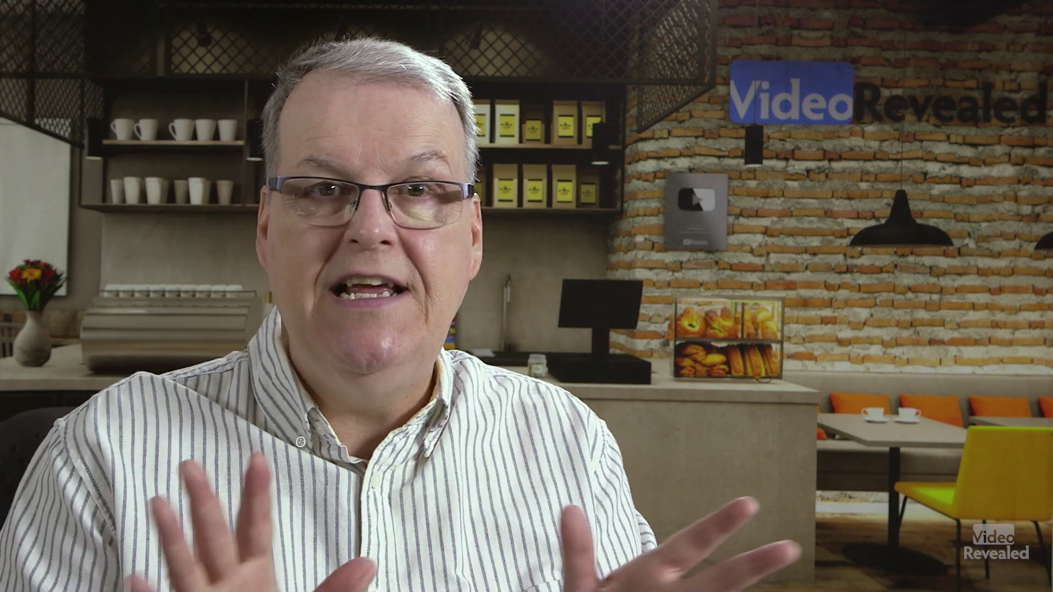
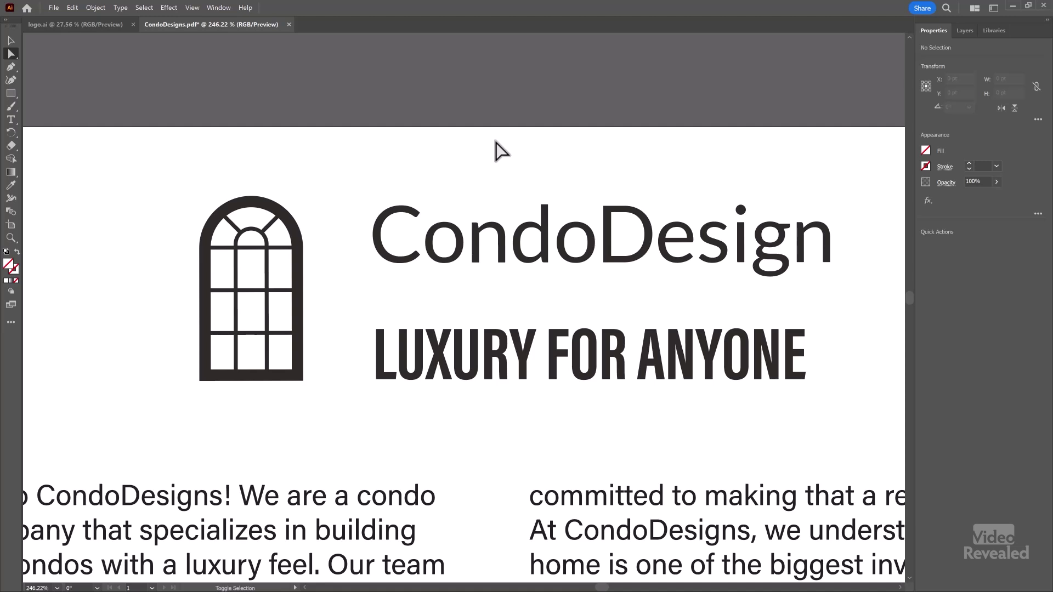
# Show the transparency grid in CondoDesigns.pdf and select the anchor points of the letters Co in the CondoDesign heading.
pyautogui.hotkey('ctrl', 'shift', 'd')
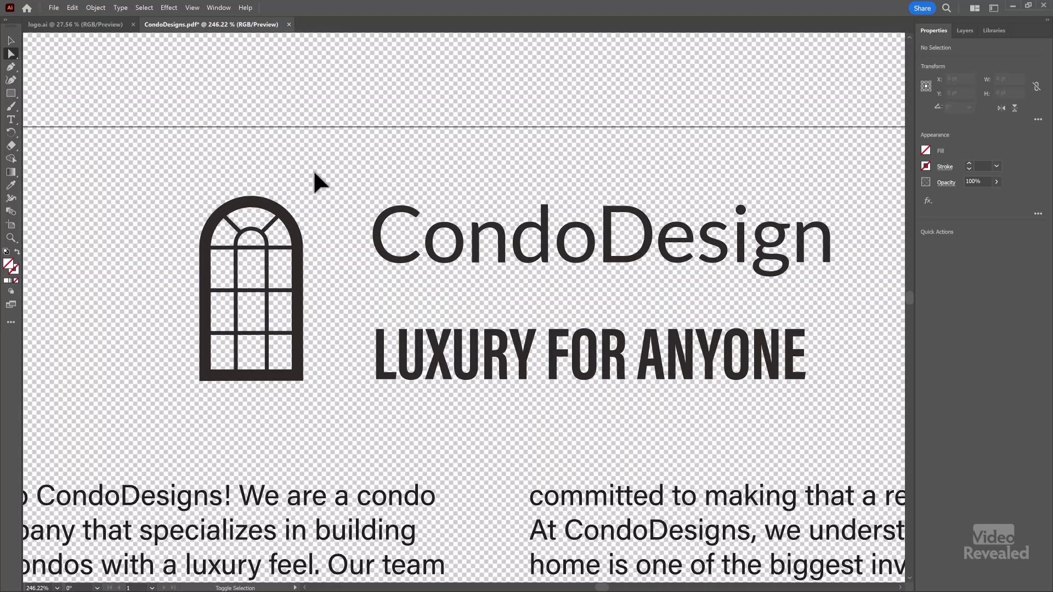
pyautogui.moveTo(161, 172); pyautogui.dragTo(198, 230)
pyautogui.moveTo(319, 396); pyautogui.dragTo(319, 396)
pyautogui.moveTo(263, 332); pyautogui.dragTo(389, 298)
pyautogui.moveTo(569, 241); pyautogui.dragTo(371, 248)
pyautogui.moveTo(456, 270); pyautogui.dragTo(452, 278)
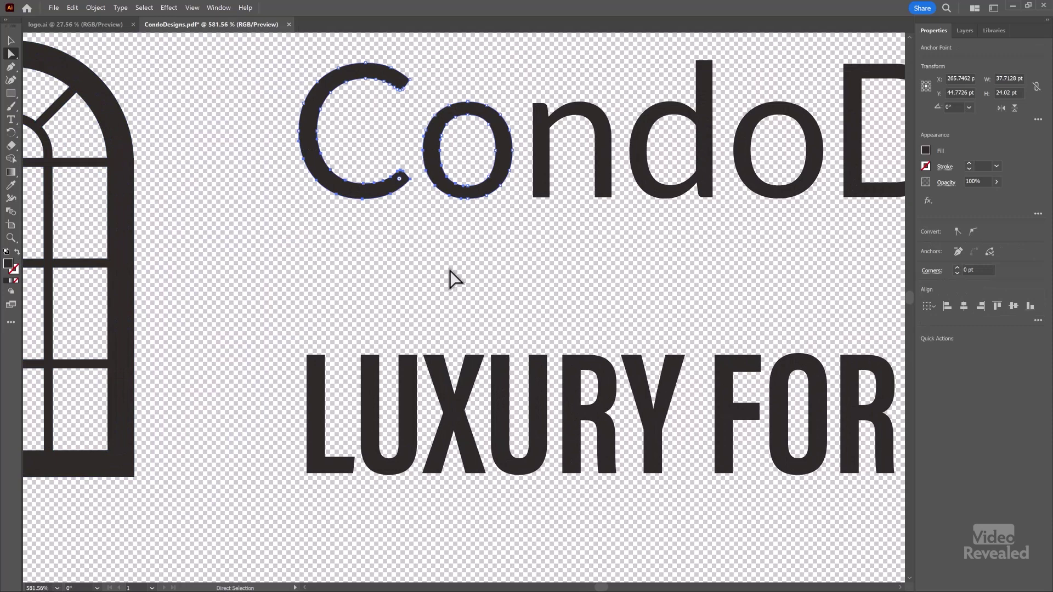
# Clear the letter selection and select the window graphic together with the CondoDesign and LUXURY FOR ANYONE text.
pyautogui.hotkey('ctrl', '-')
pyautogui.hotkey('ctrl', '-')
pyautogui.hotkey('ctrl', '-')
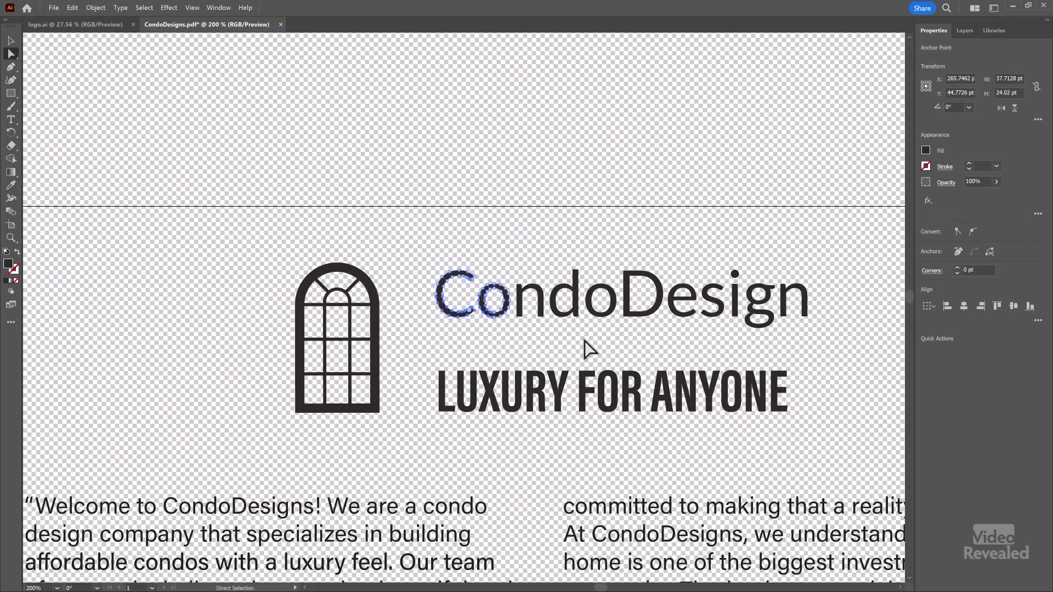
pyautogui.moveTo(585, 347); pyautogui.dragTo(489, 270)
pyautogui.click(197, 162)
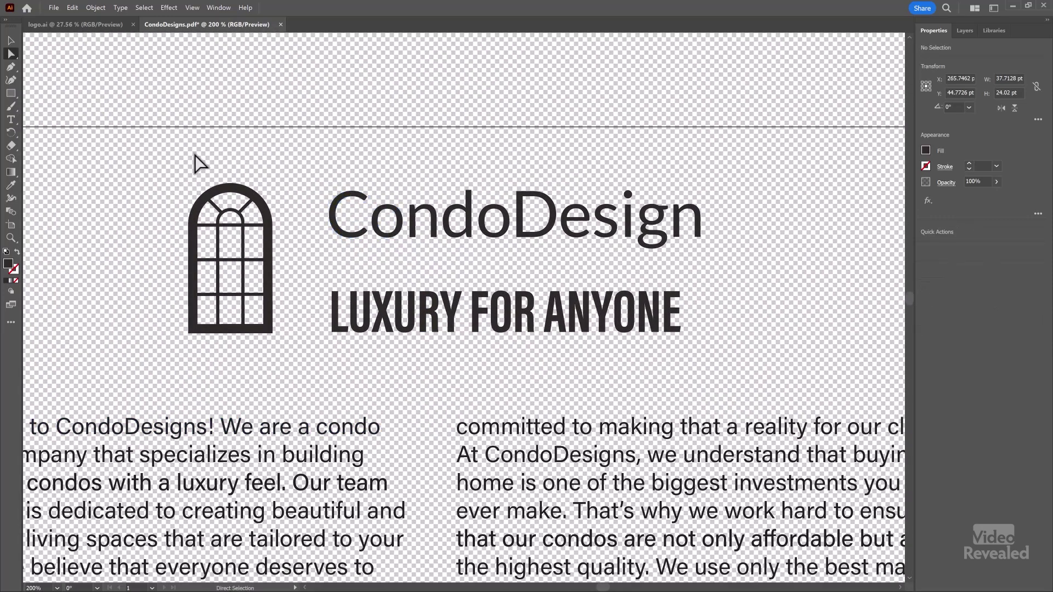
pyautogui.keyDown('ctrl'); pyautogui.click(728, 357); pyautogui.keyUp('ctrl')
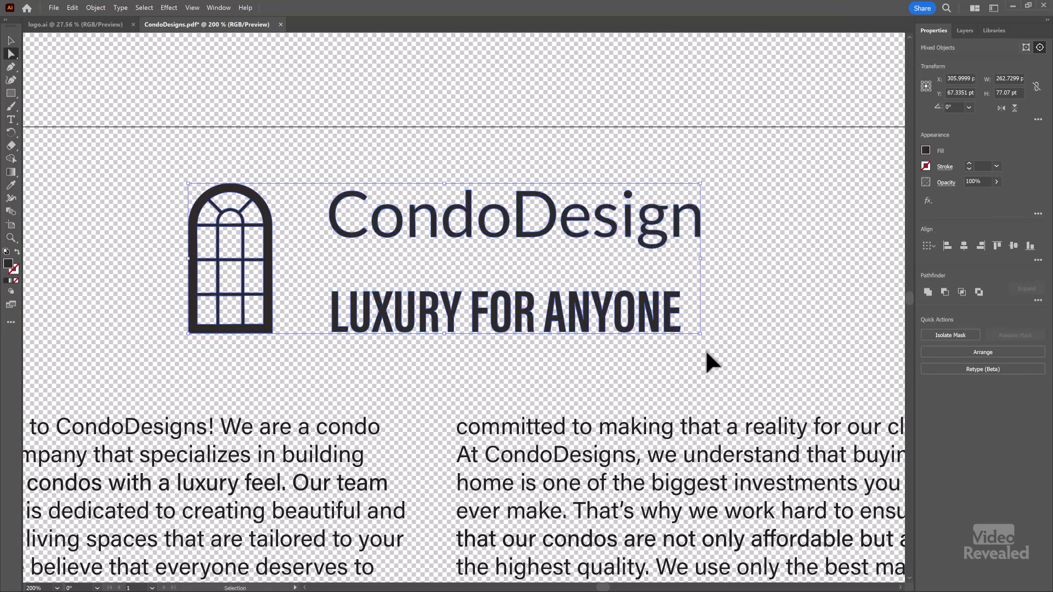
# Start a new document and set its units to pixels, with a width and height of 2000 px each.
pyautogui.click(54, 7)
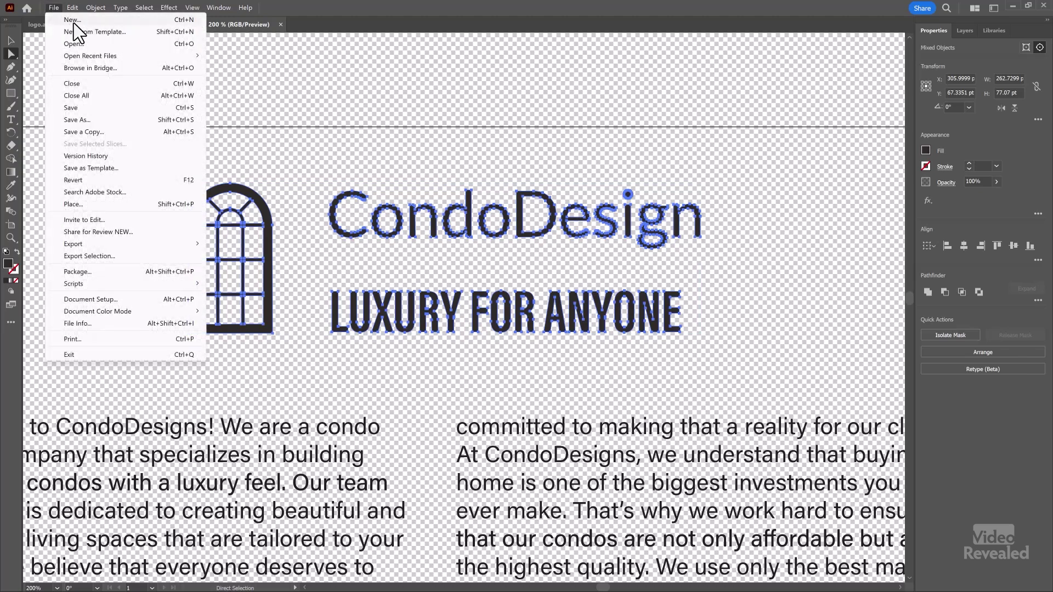
pyautogui.click(74, 22)
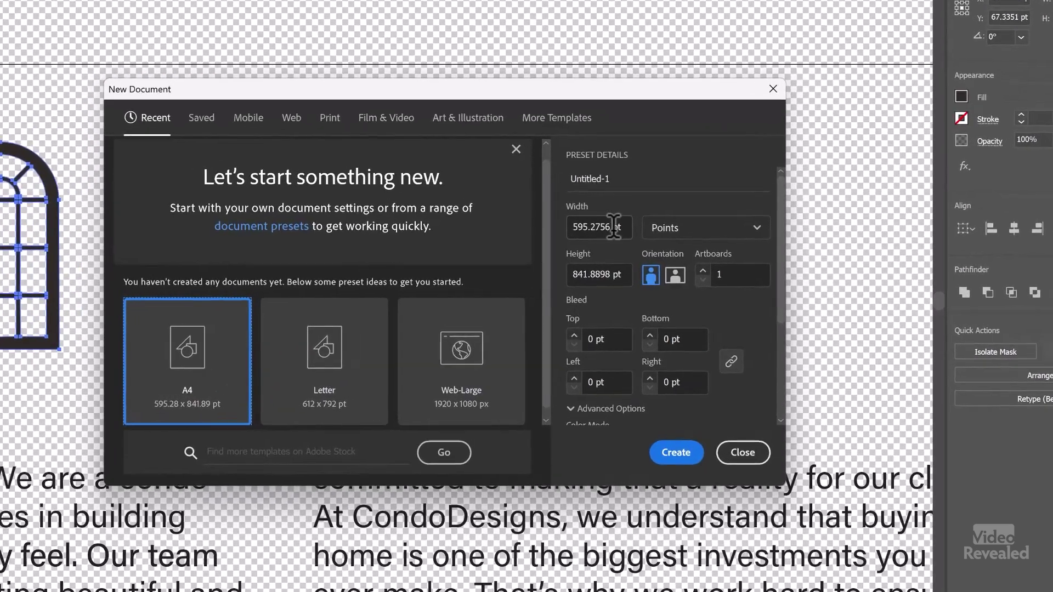
pyautogui.click(686, 237)
pyautogui.click(688, 276)
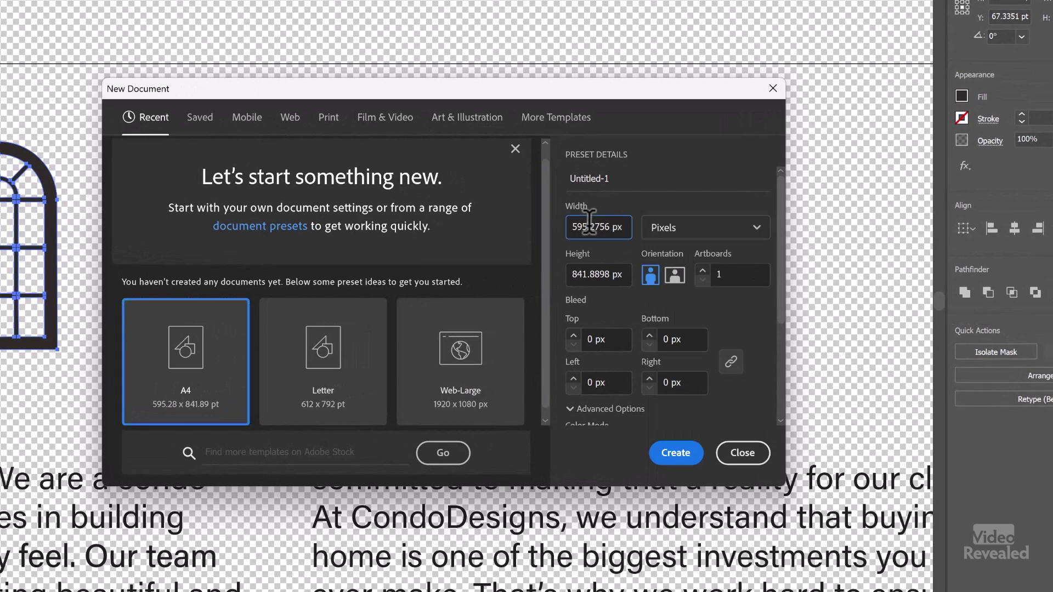
pyautogui.moveTo(626, 227); pyautogui.dragTo(532, 221)
pyautogui.write('2000')
pyautogui.press('Tab')
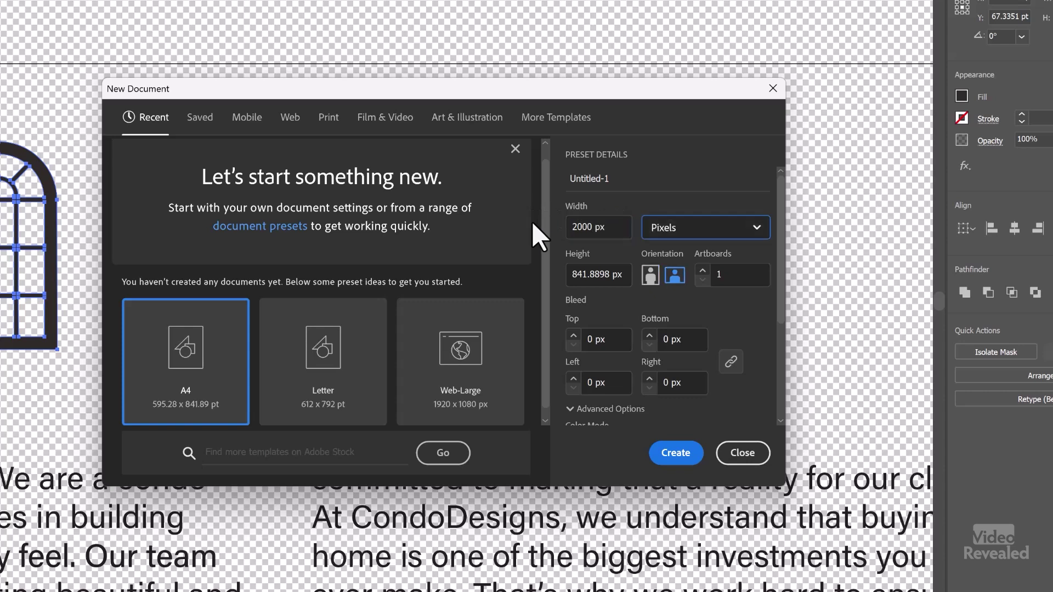
pyautogui.write('2000')
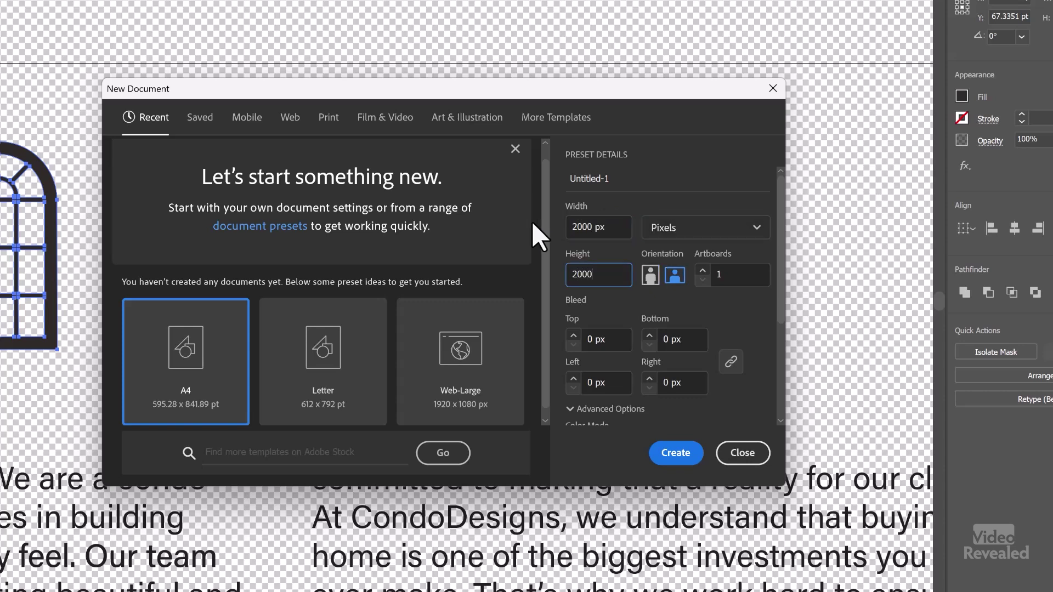
pyautogui.press('Tab')
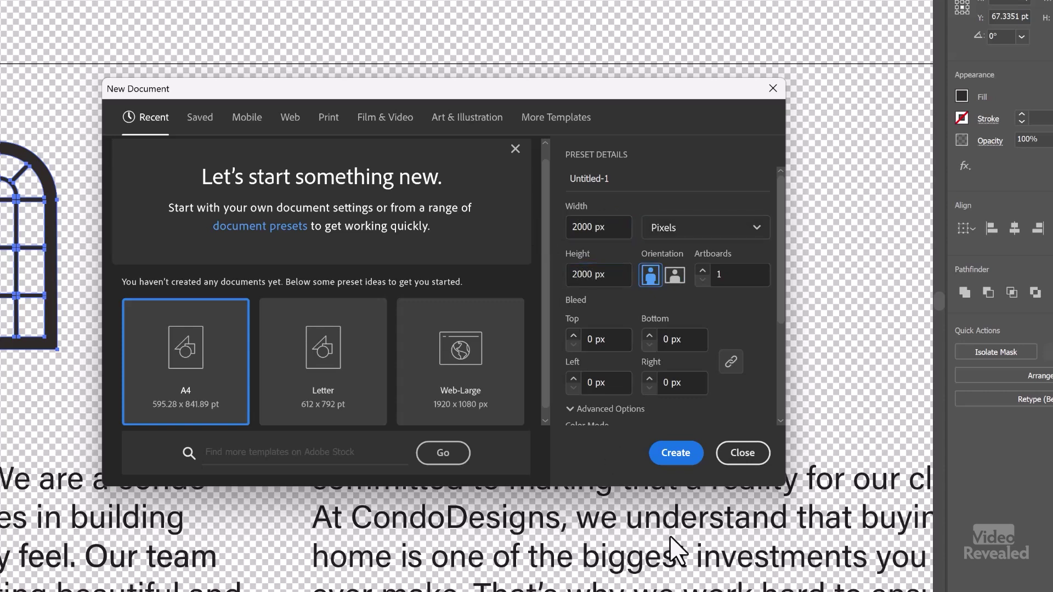
# Set the raster effects to Screen (72 ppi) and the color mode to RGB Color, and create the document.
pyautogui.click(604, 410)
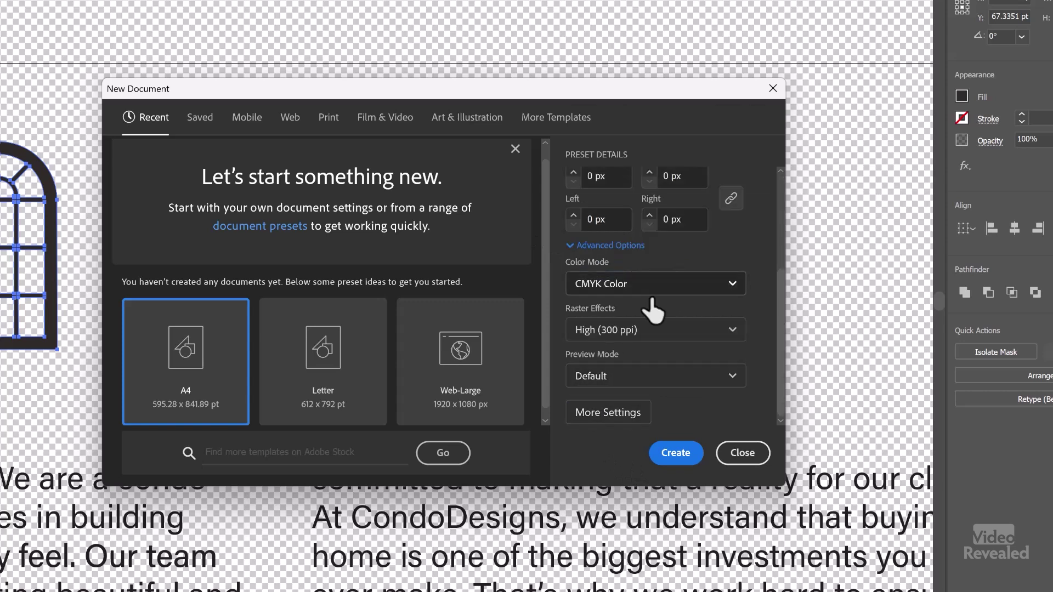
pyautogui.click(643, 329)
pyautogui.click(639, 407)
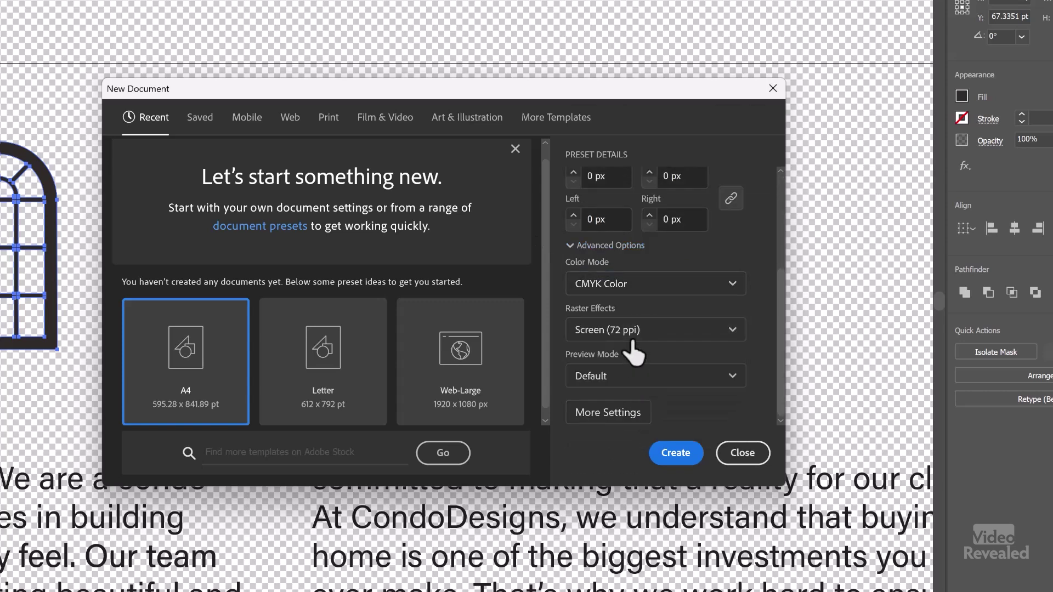
pyautogui.click(635, 283)
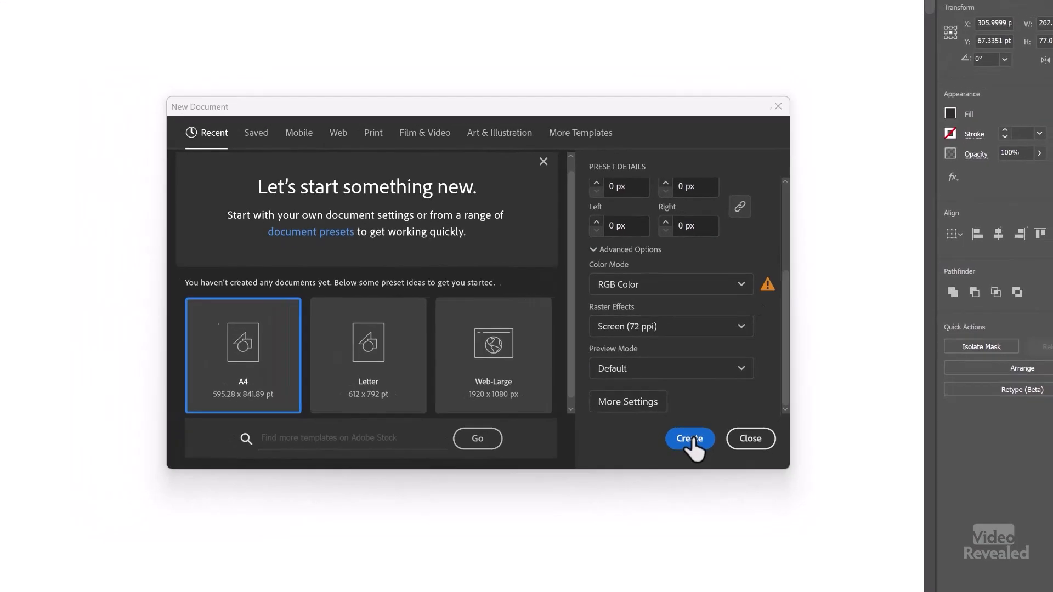
pyautogui.click(676, 452)
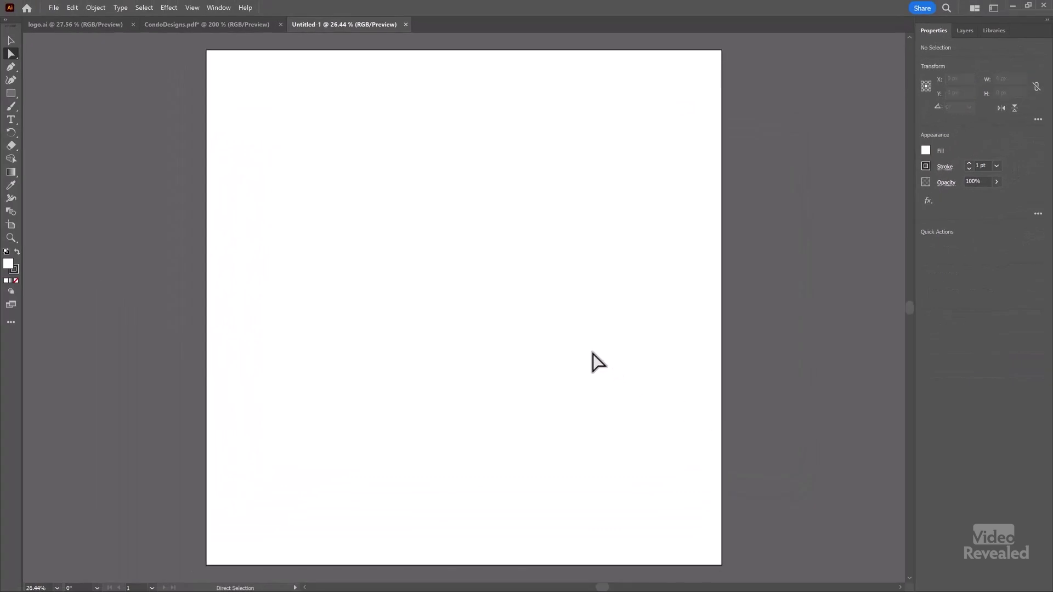
# Paste the copied CondoDesign logo and scale it proportionally from its center to about 1753 px wide, then deselect it.
pyautogui.hotkey('ctrl', 'v')
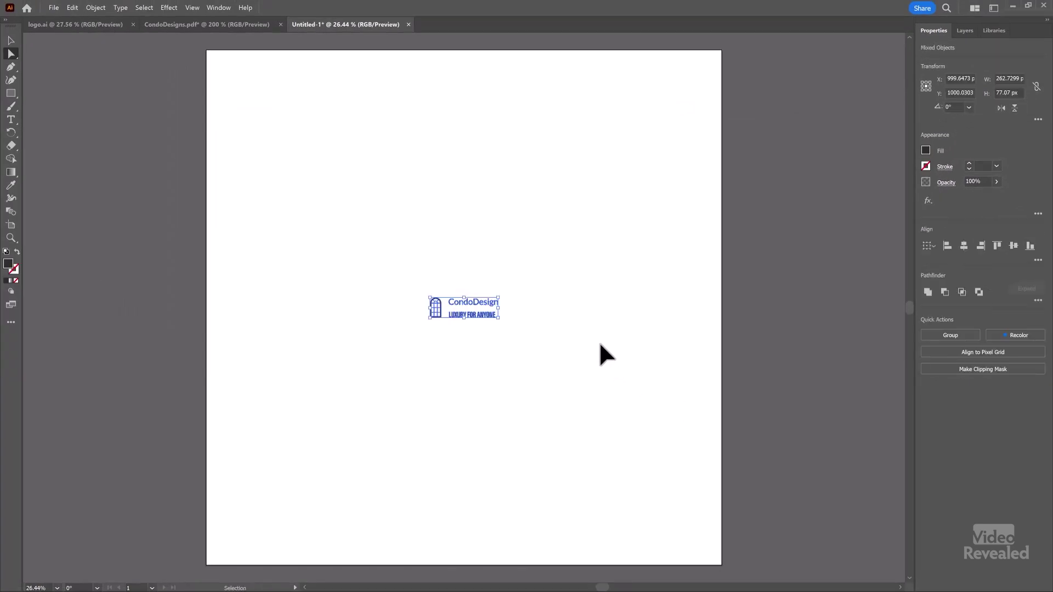
pyautogui.click(11, 40)
pyautogui.moveTo(498, 317); pyautogui.dragTo(686, 430)
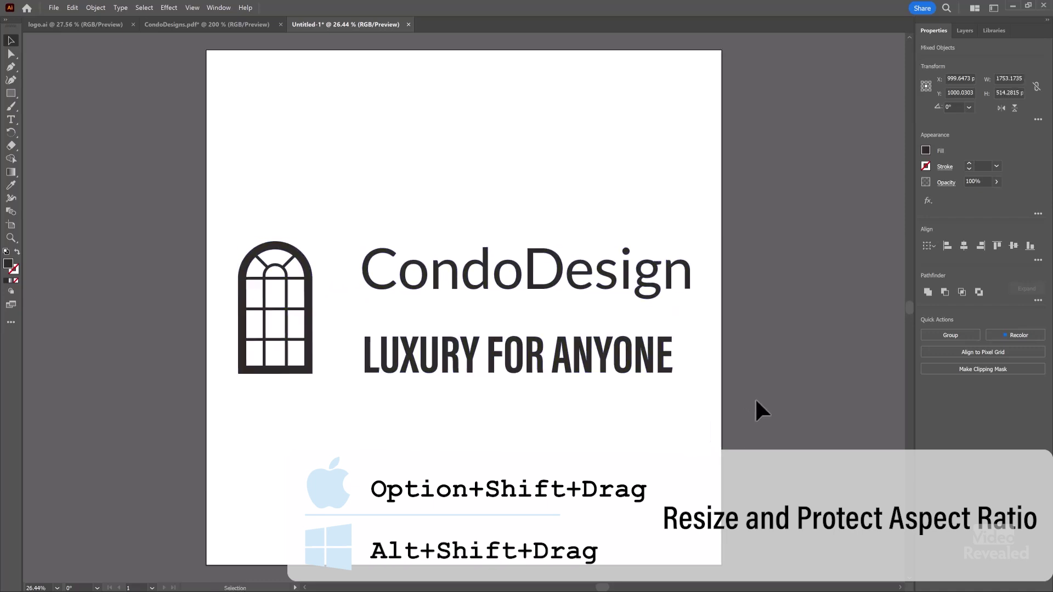
pyautogui.click(793, 355)
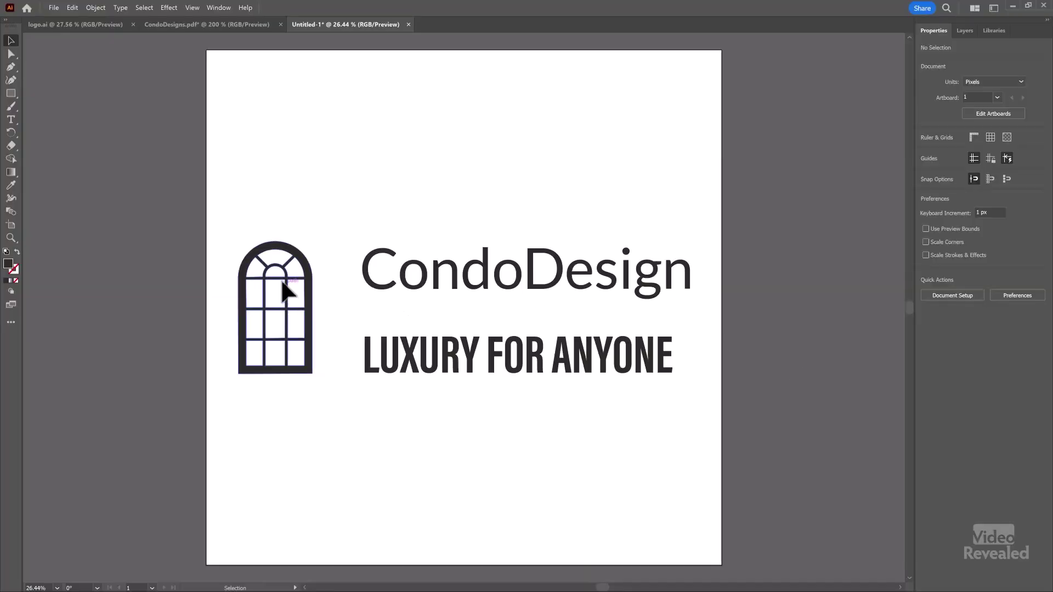
# Inspect the window graphic's edges up close, then select all of its anchor points and copy them.
pyautogui.moveTo(281, 282); pyautogui.dragTo(732, 221)
pyautogui.moveTo(368, 192); pyautogui.dragTo(469, 203)
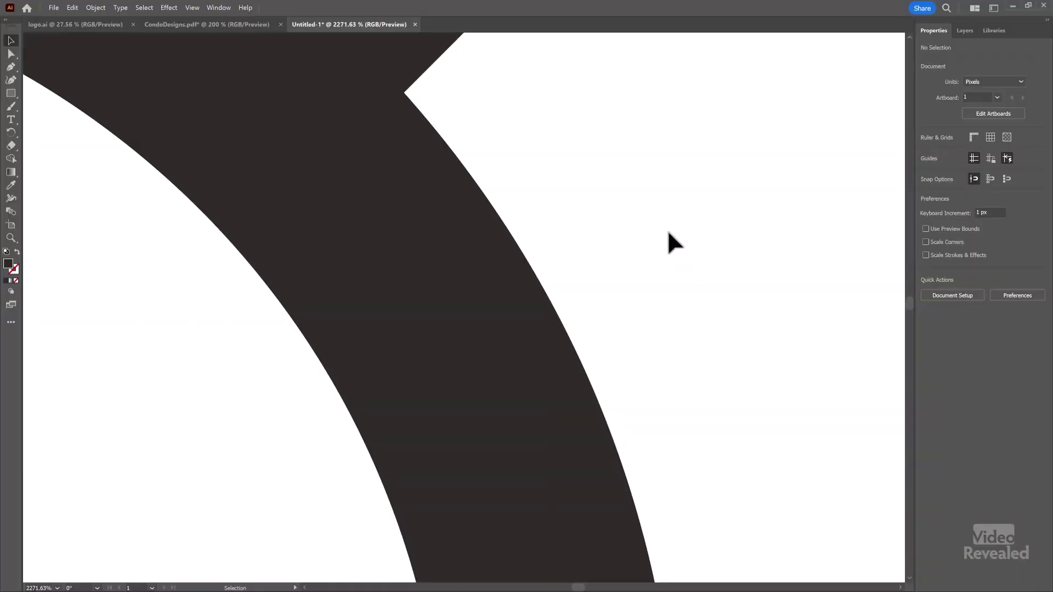
pyautogui.hotkey('ctrl', '0')
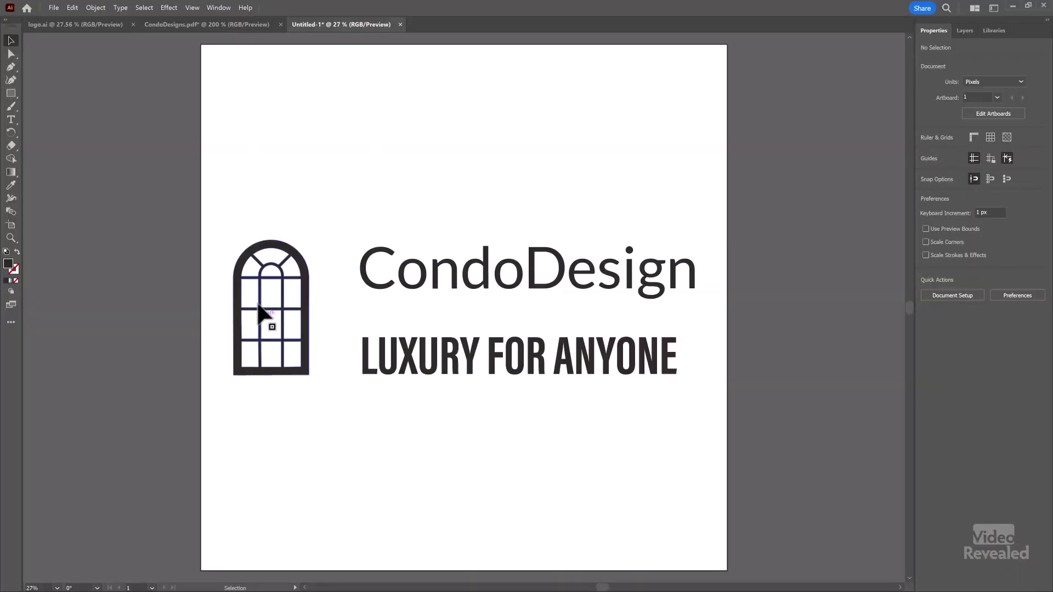
pyautogui.click(11, 53)
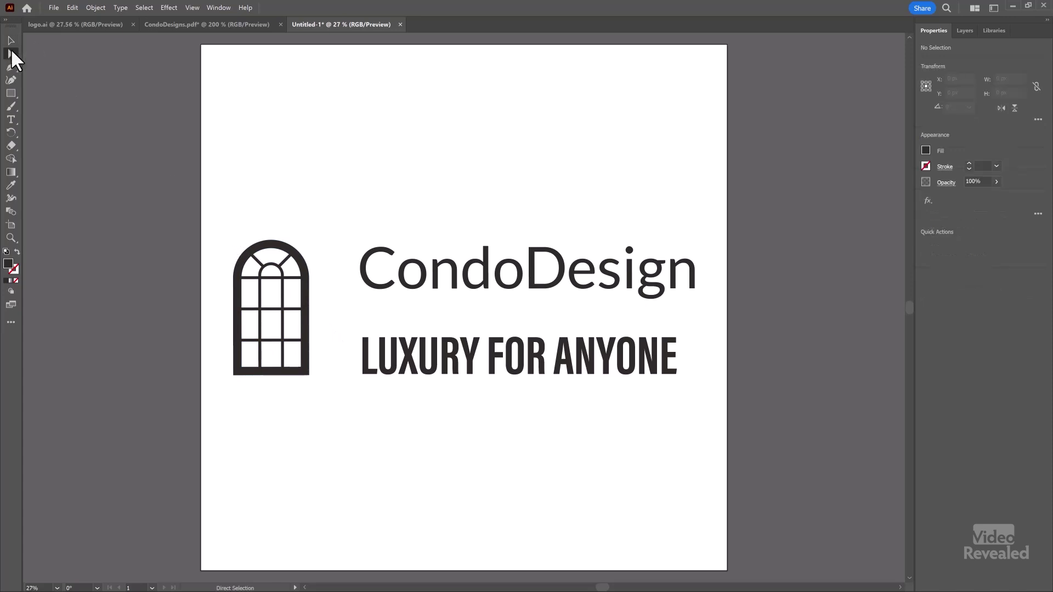
pyautogui.moveTo(223, 233); pyautogui.dragTo(334, 407)
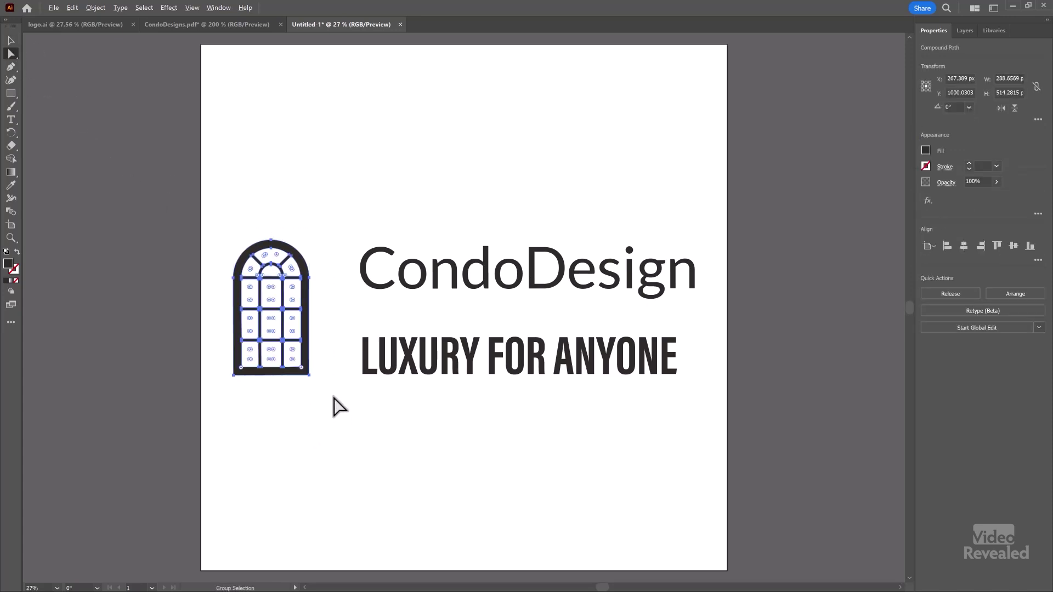
# Switch to After Effects and make the 4k Comp timeline active.
pyautogui.hotkey('alt', 'Tab')
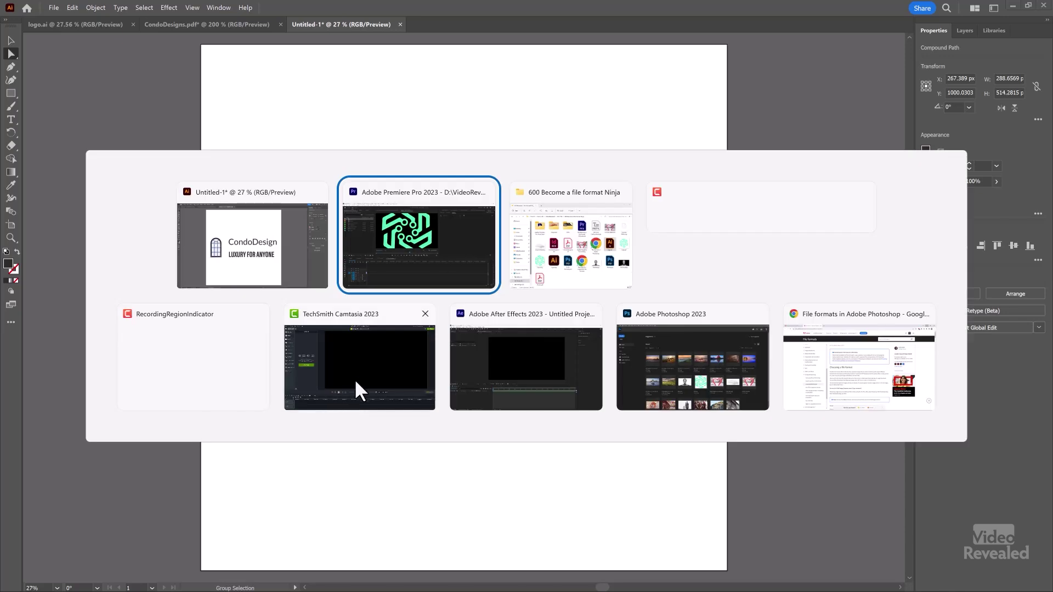
pyautogui.click(498, 367)
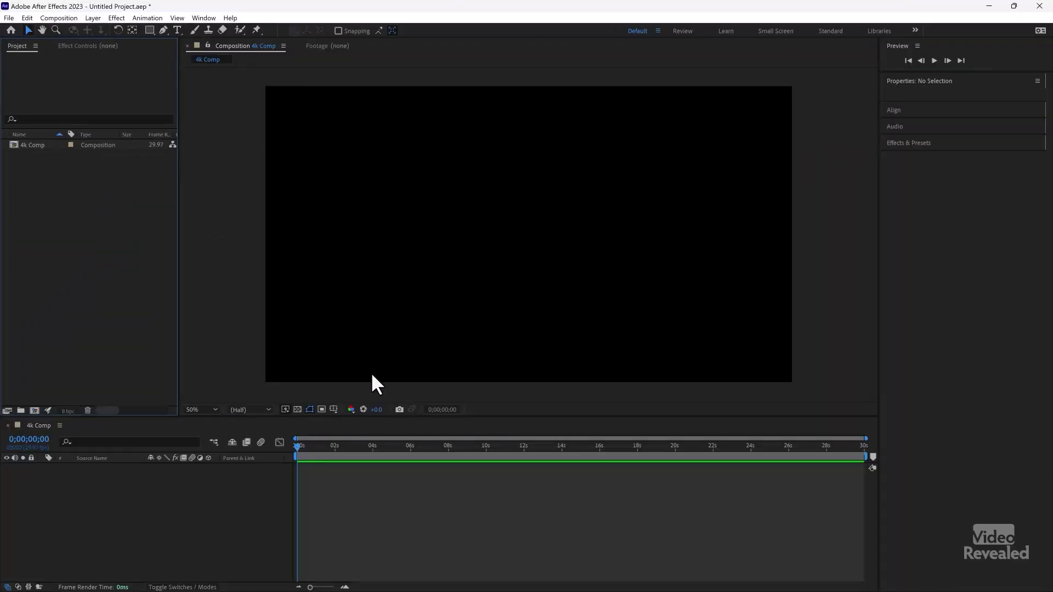
pyautogui.click(9, 143)
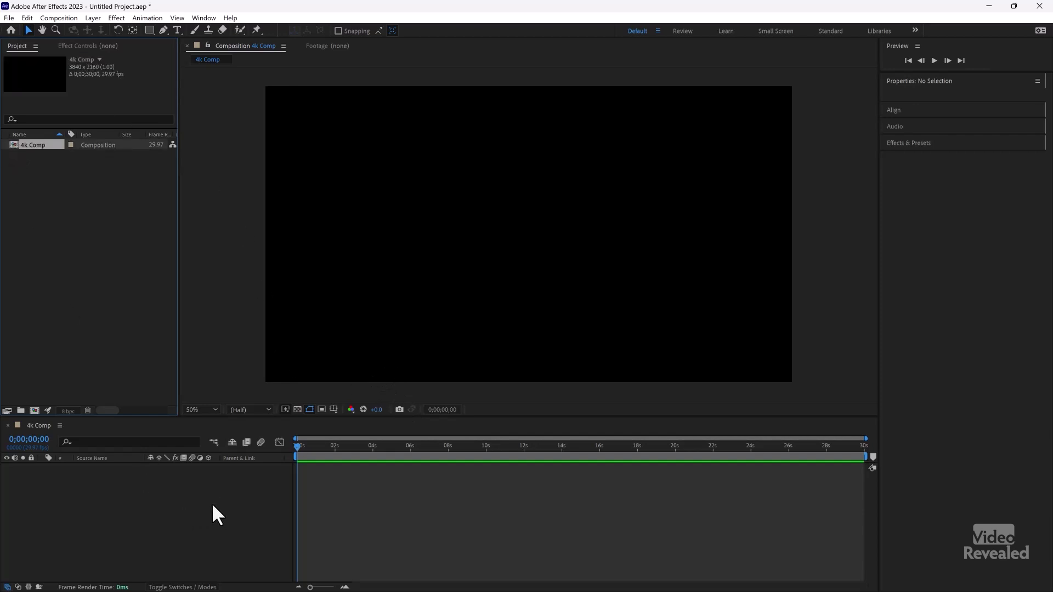
pyautogui.click(177, 508)
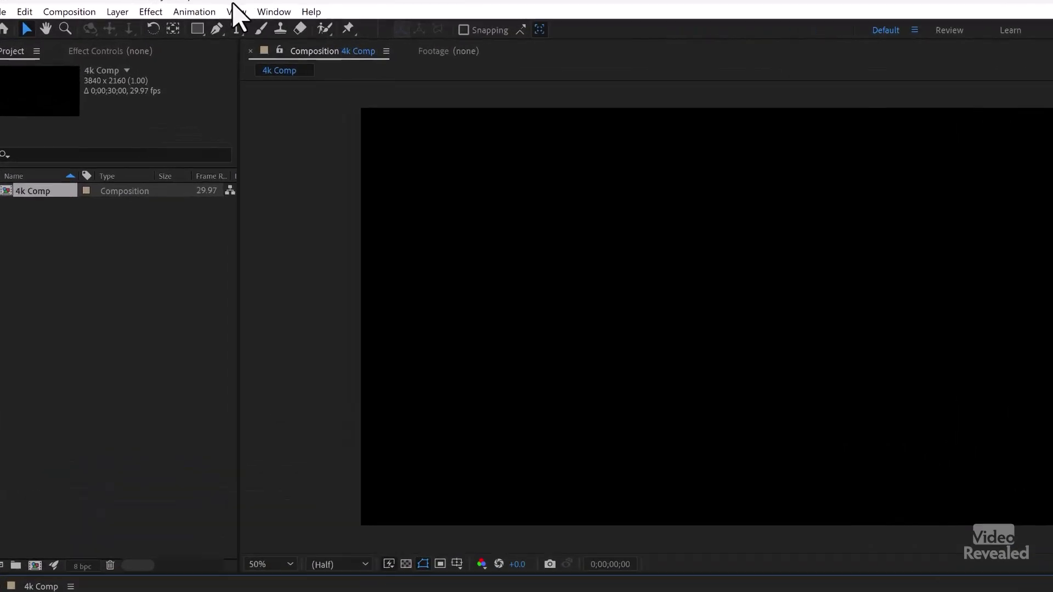
# Create a new solid layer in 4k Comp with the red color FF0000.
pyautogui.click(93, 18)
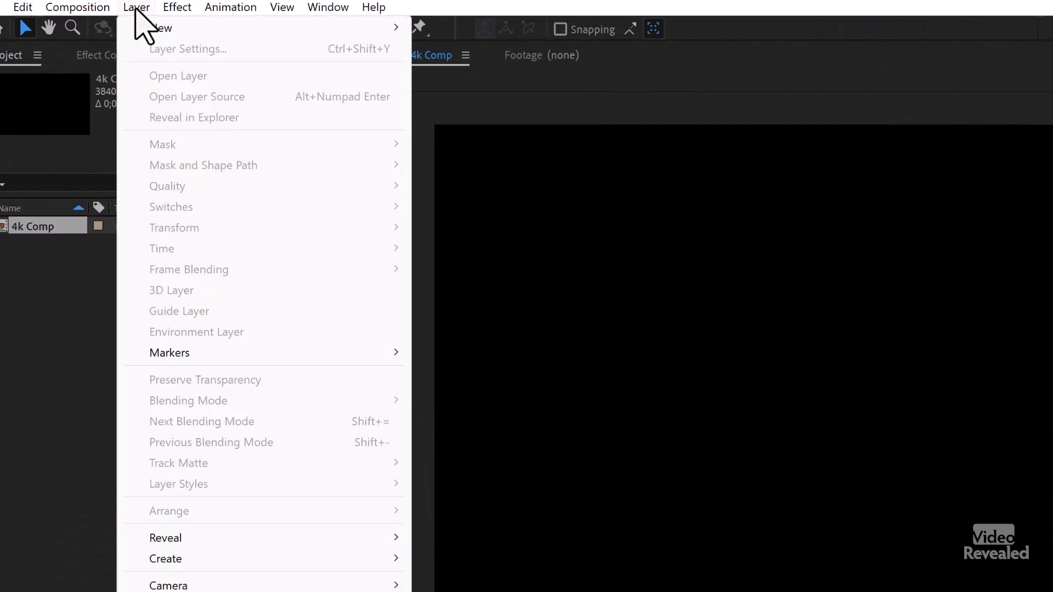
pyautogui.moveTo(162, 27)
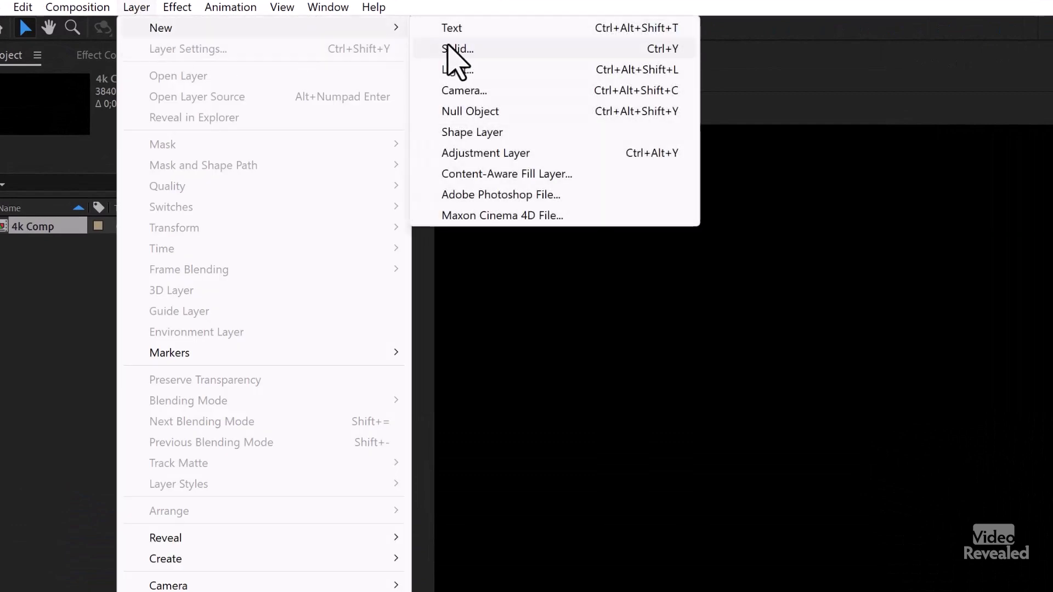
pyautogui.click(492, 50)
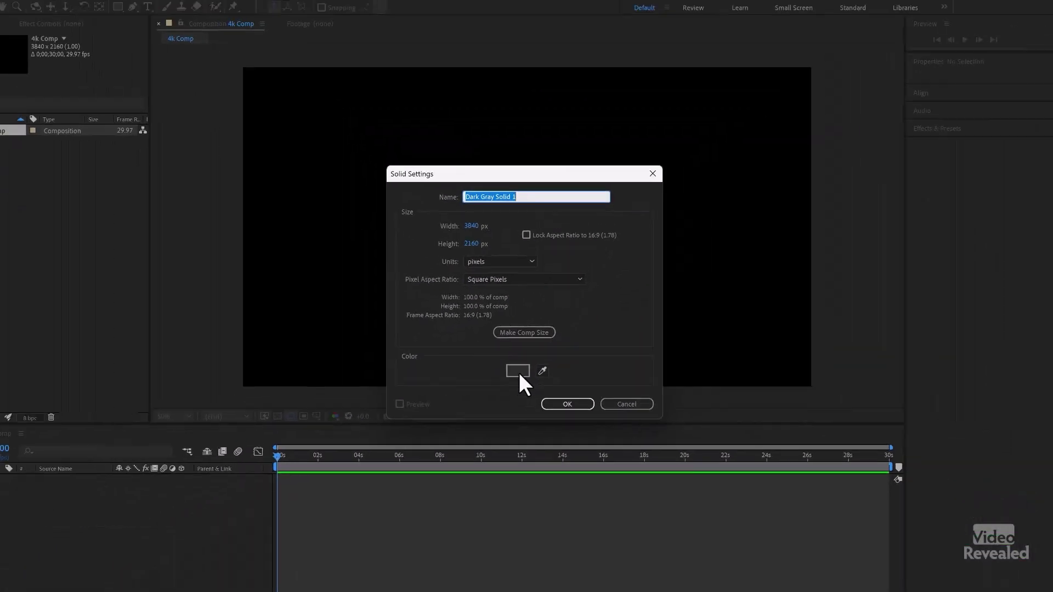
pyautogui.click(498, 399)
pyautogui.moveTo(528, 305); pyautogui.dragTo(560, 223)
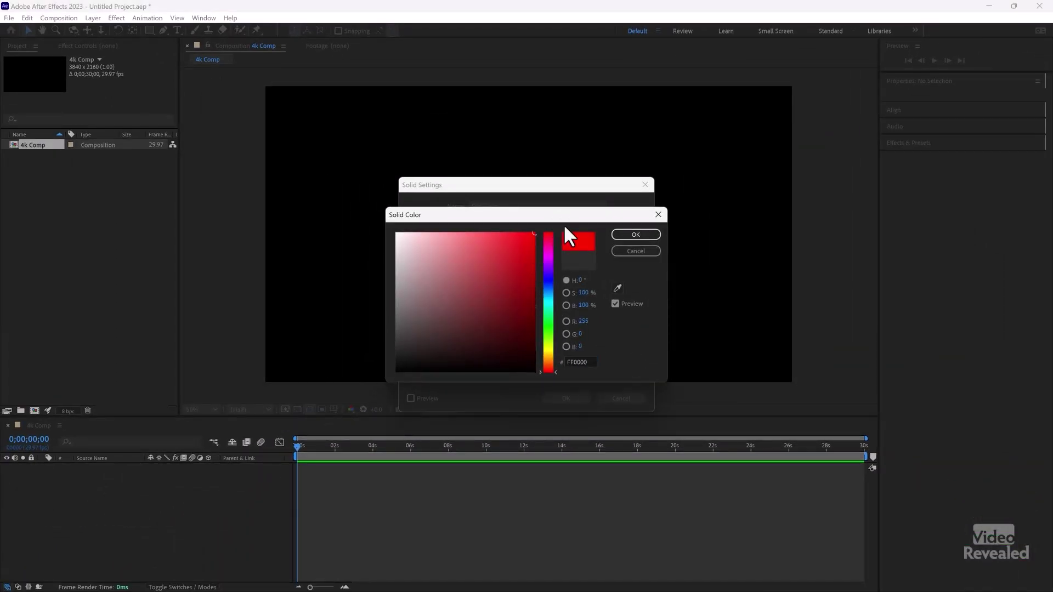
pyautogui.click(636, 234)
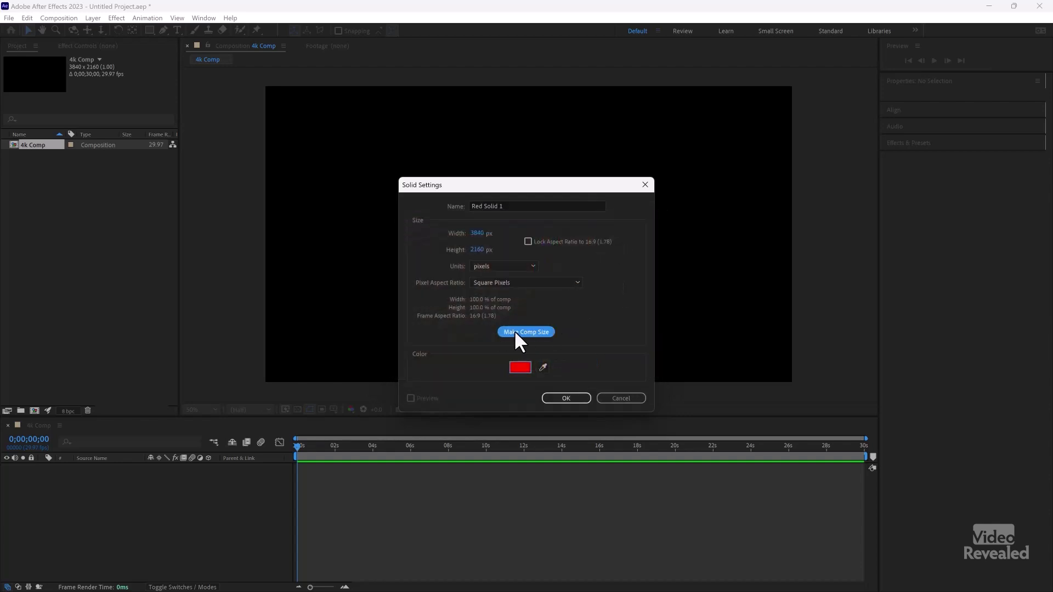
pyautogui.click(565, 398)
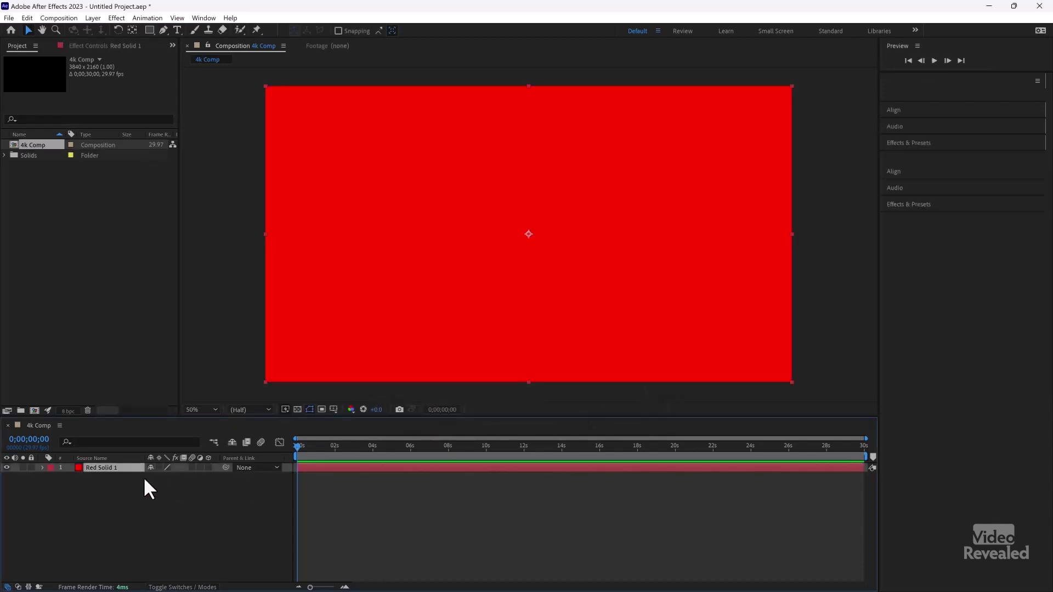
# Paste the copied window paths onto the red solid layer as masks and deselect the layer.
pyautogui.click(123, 476)
pyautogui.click(110, 465)
pyautogui.hotkey('ctrl', 'v')
pyautogui.press('v')
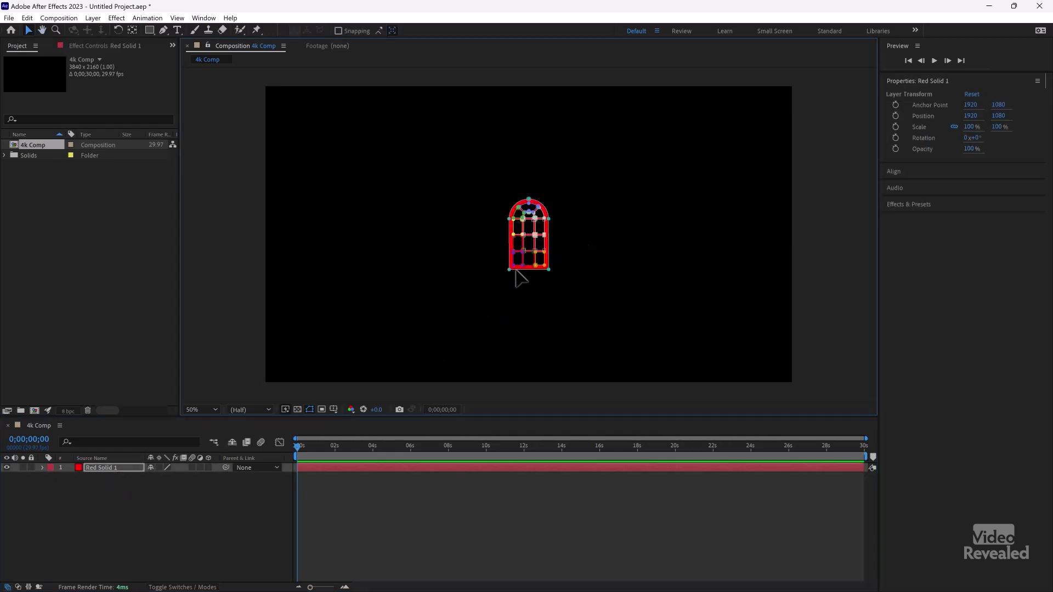
pyautogui.click(519, 324)
pyautogui.click(186, 488)
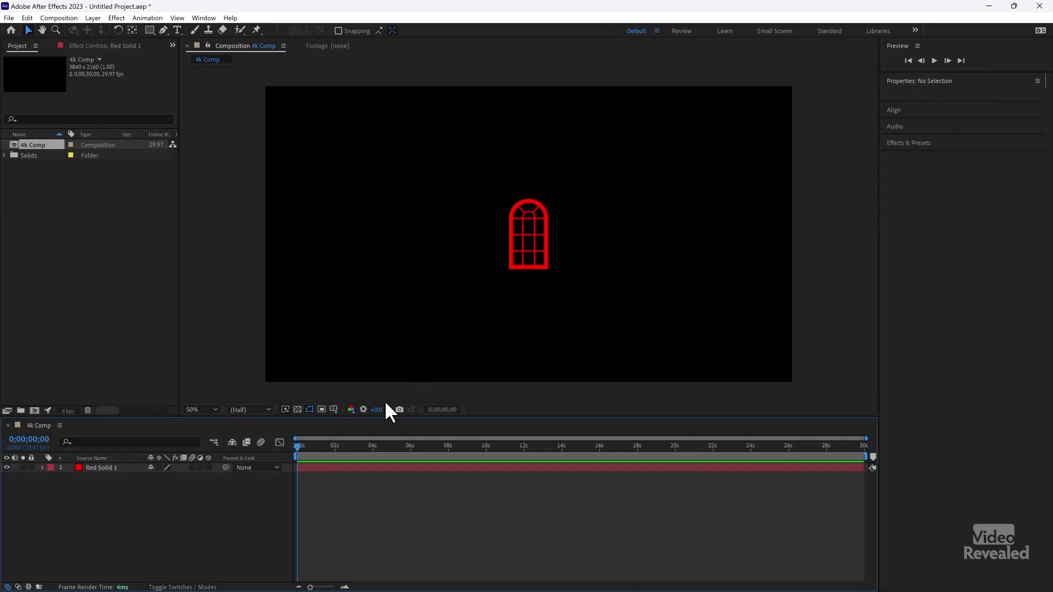
# Reveal the red solid layer's Scale property and enlarge the layer to 976%.
pyautogui.click(43, 467)
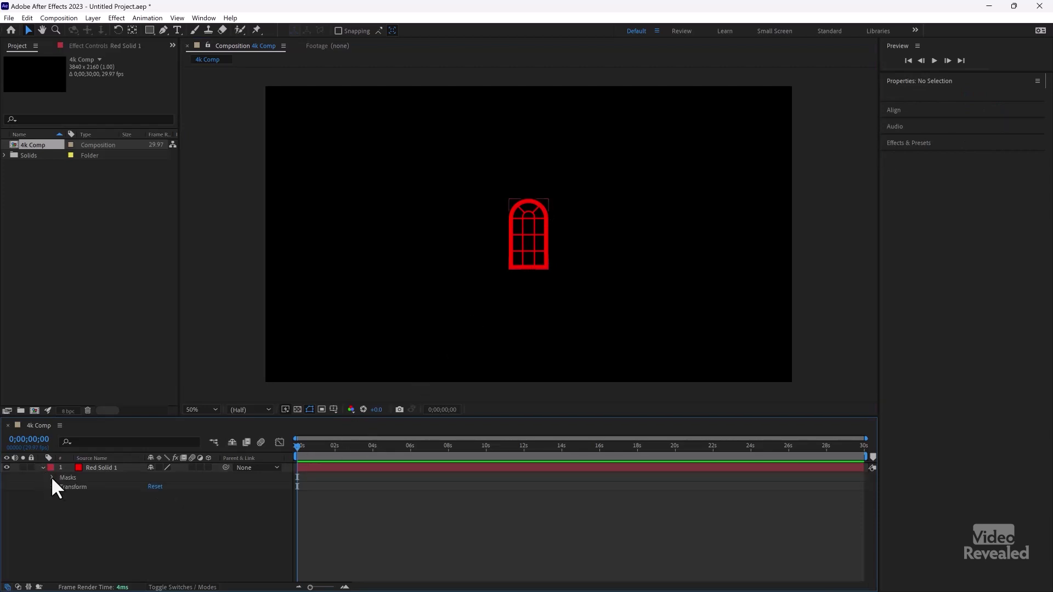
pyautogui.click(96, 468)
pyautogui.press('s')
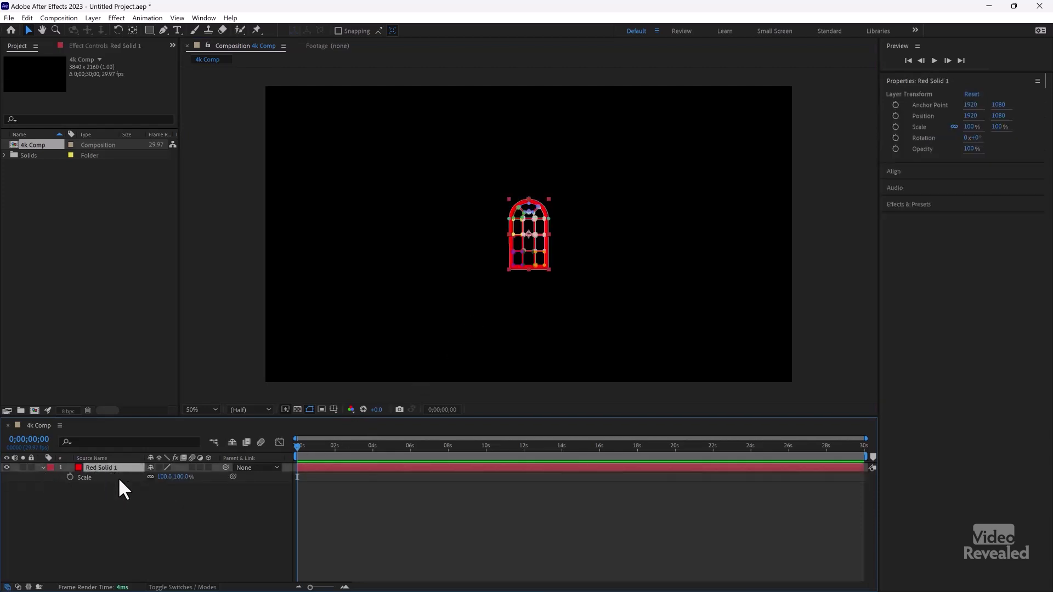
pyautogui.moveTo(163, 485); pyautogui.dragTo(568, 429)
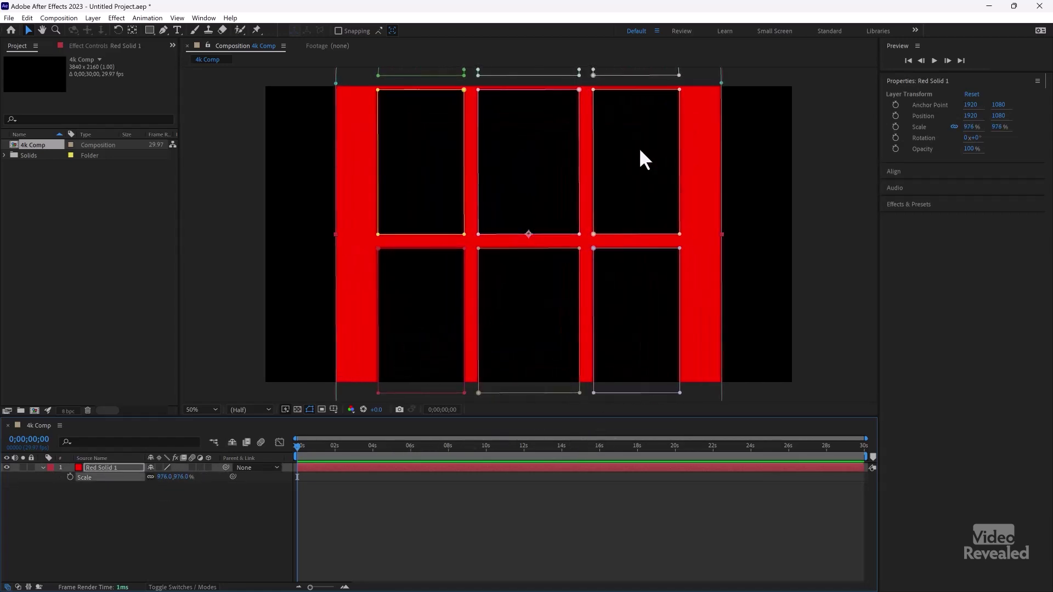
# Move the enlarged window layer down so that the top of its arch lies inside the composition frame.
pyautogui.press('h')
pyautogui.moveTo(637, 141); pyautogui.dragTo(658, 291)
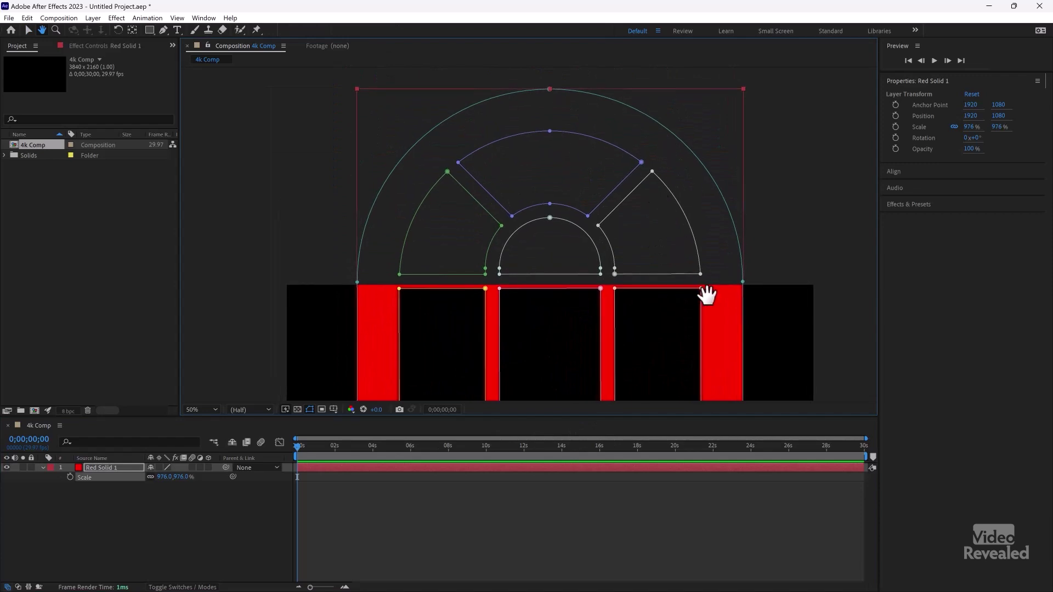
pyautogui.press('v')
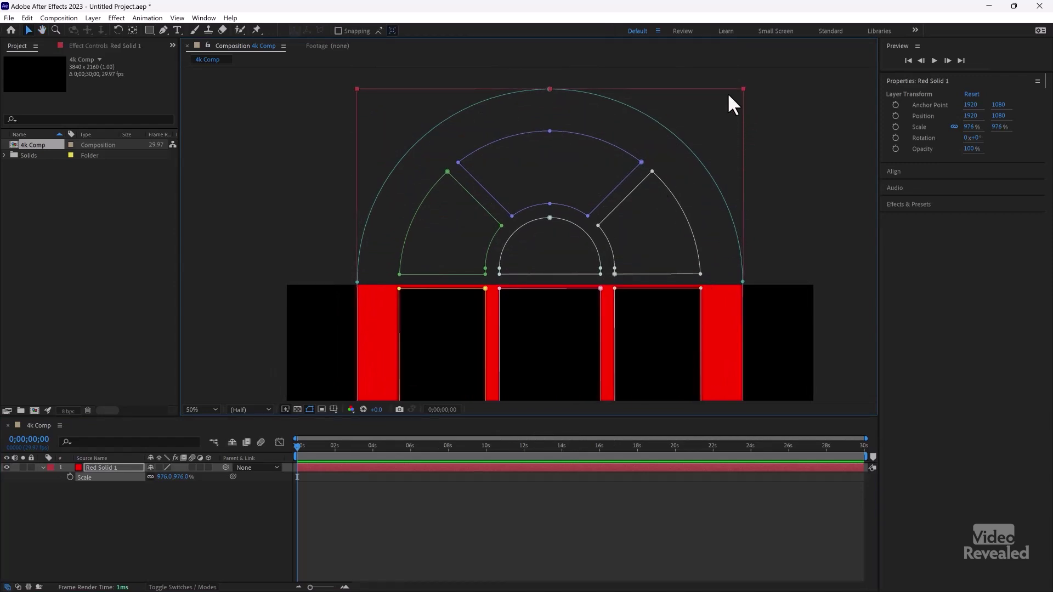
pyautogui.moveTo(725, 297); pyautogui.dragTo(736, 400)
pyautogui.moveTo(643, 255); pyautogui.dragTo(660, 357)
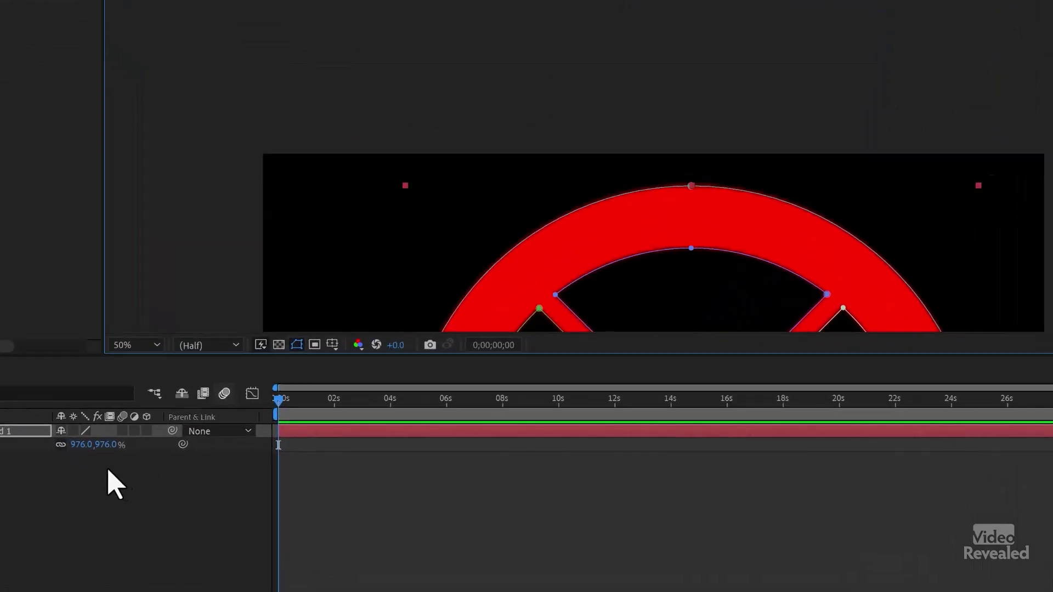
# Turn on continuous rasterization for the enlarged red solid layer, inspect the window's edges at full resolution and deselect the layer.
pyautogui.click(159, 467)
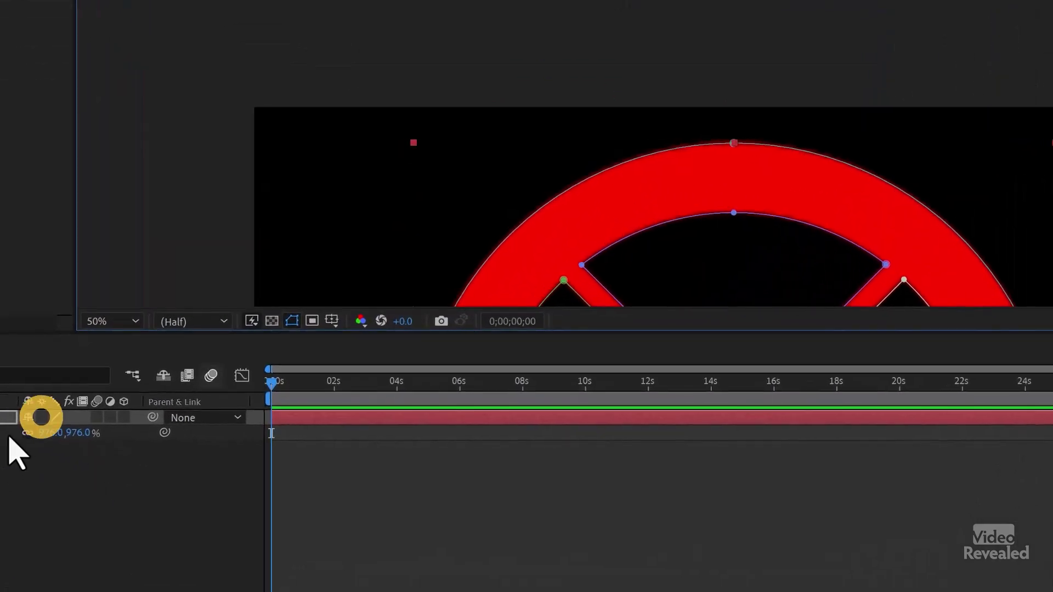
pyautogui.click(42, 417)
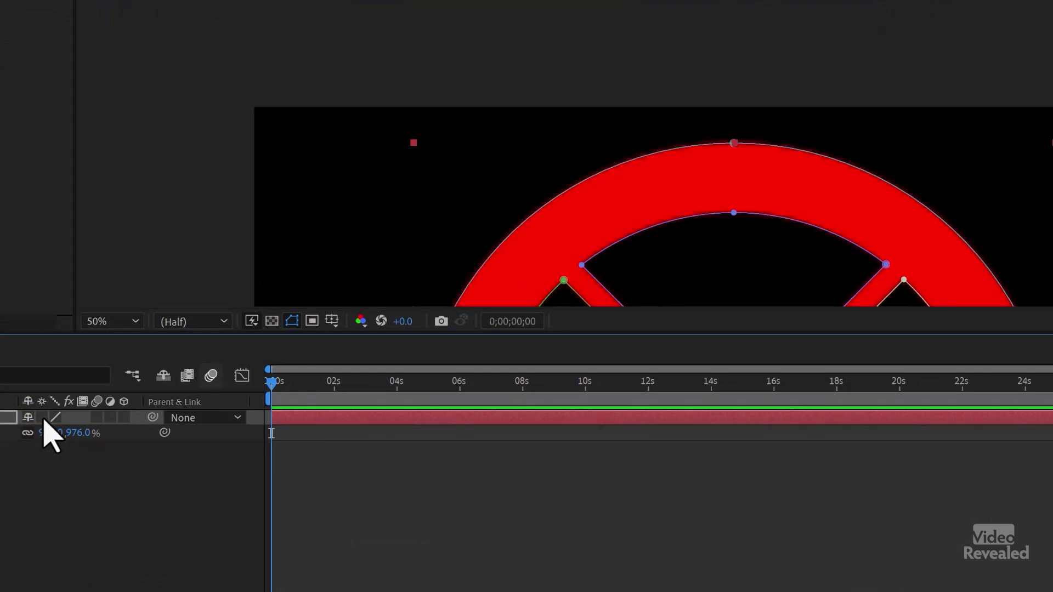
pyautogui.click(42, 418)
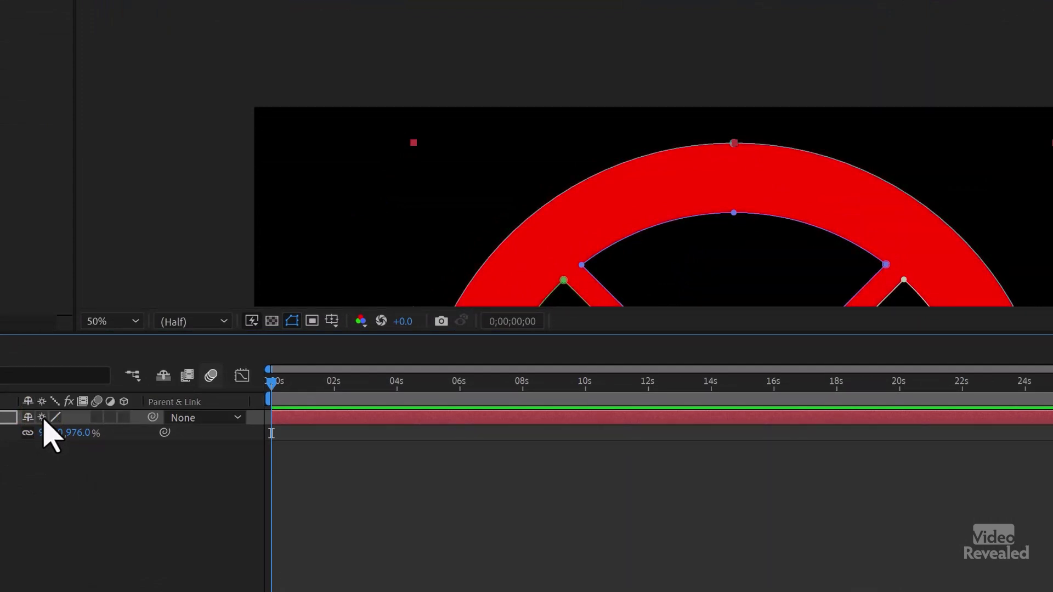
pyautogui.scroll(6, 713, 219)
pyautogui.scroll(-4, 712, 224)
pyautogui.scroll(2, 729, 203)
pyautogui.scroll(-10, 797, 247)
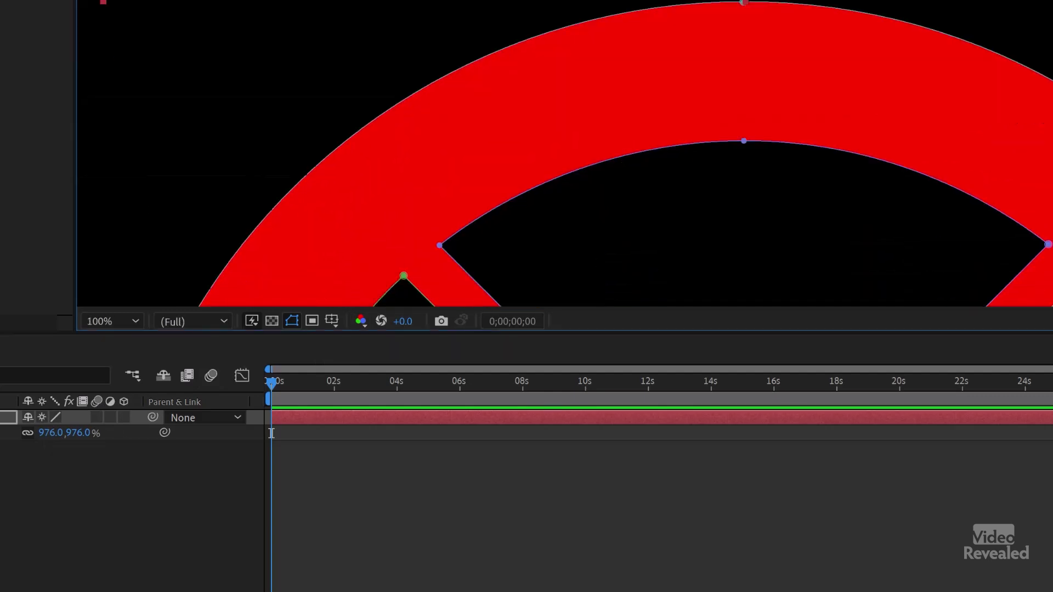
pyautogui.click(41, 427)
pyautogui.click(44, 480)
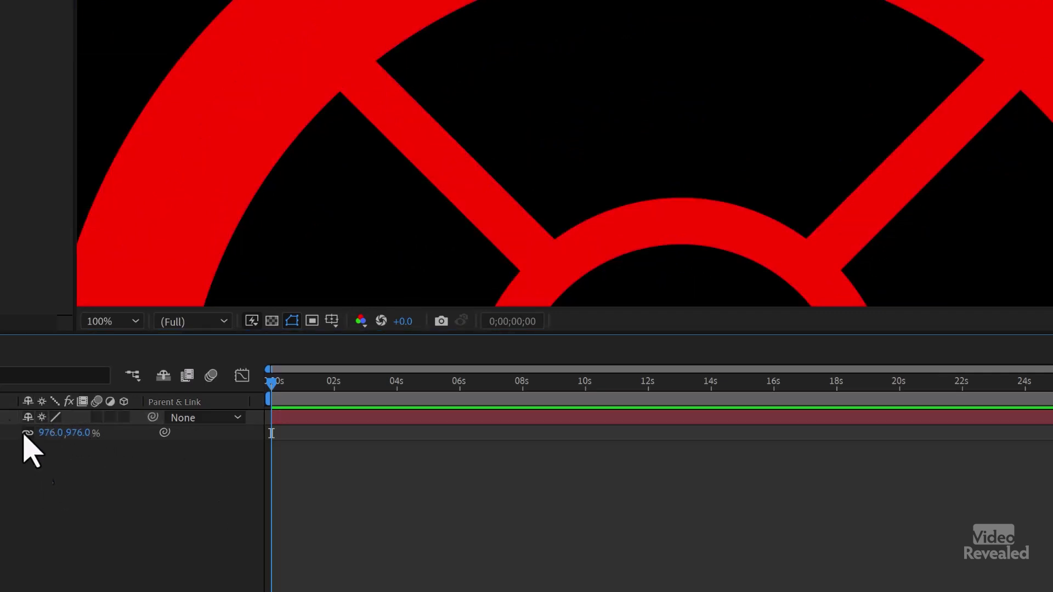
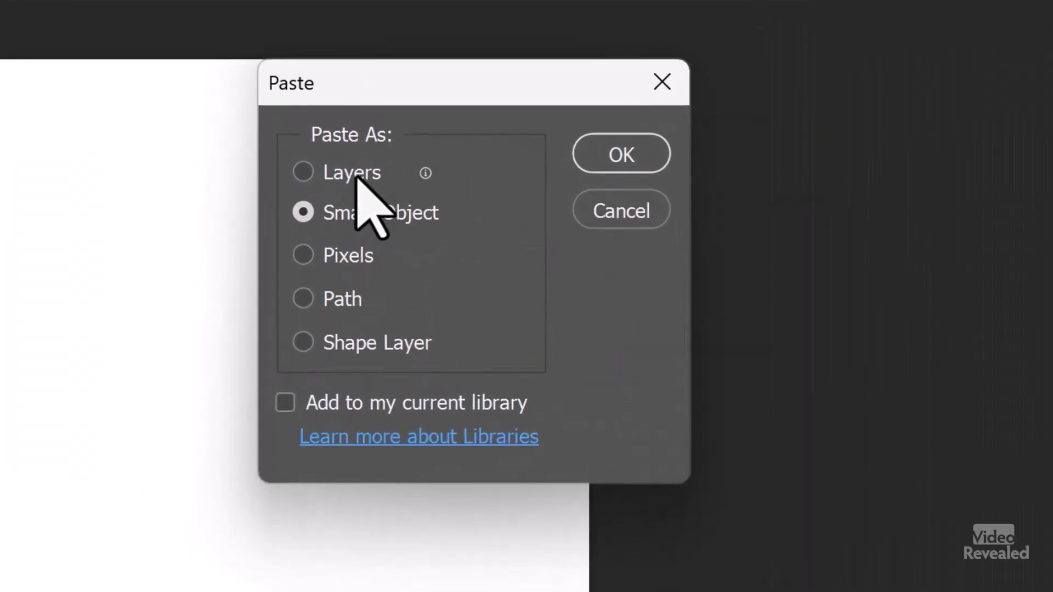
# Paste the copied window artwork into the Photoshop document as pixels, enlarge it to 1011 × 1803 px and inspect its upper arch.
pyautogui.moveTo(430, 176)
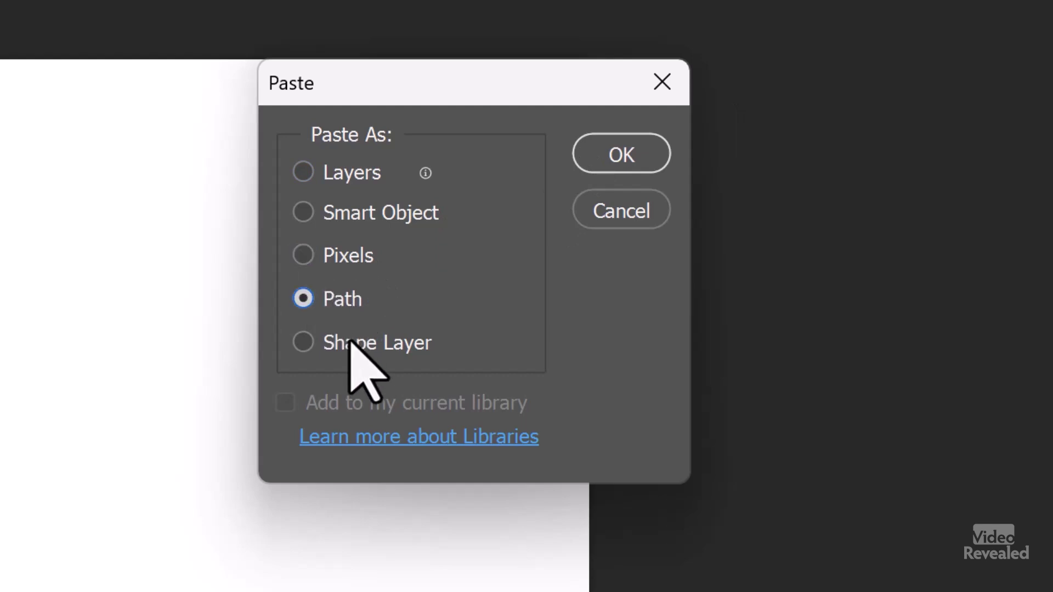
pyautogui.click(356, 257)
pyautogui.click(621, 154)
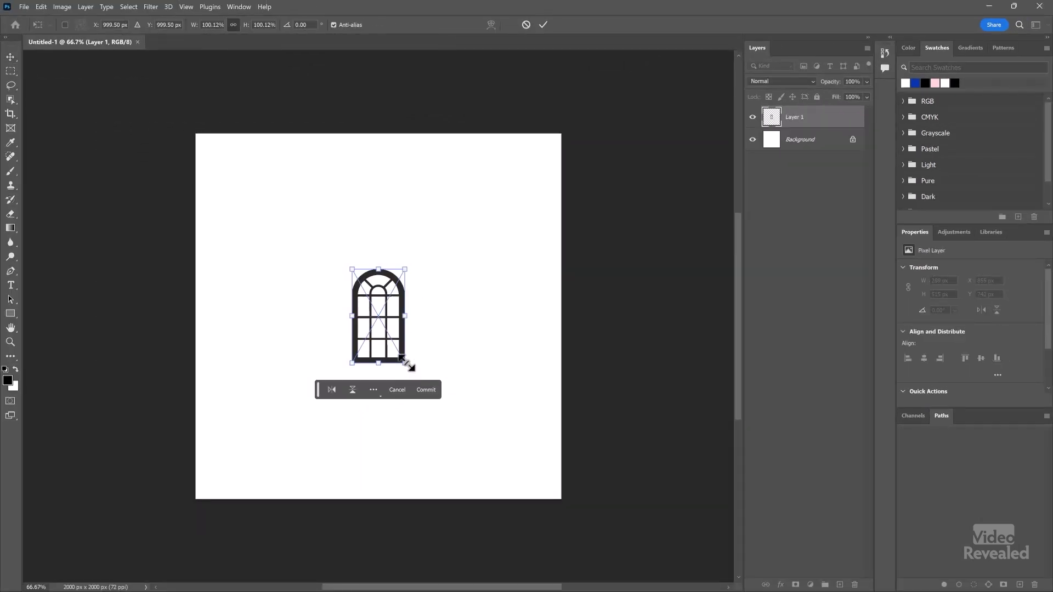
pyautogui.moveTo(473, 420); pyautogui.dragTo(510, 459)
pyautogui.press('Return')
pyautogui.moveTo(348, 172); pyautogui.dragTo(421, 180)
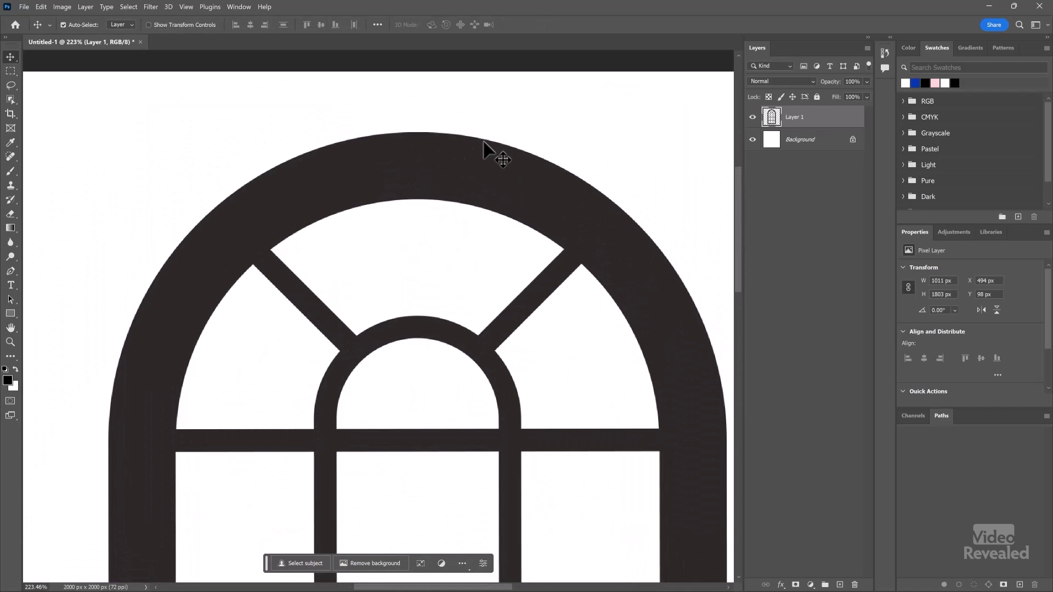
# Deselect the pasted layer and close the Untitled-1 document without saving changes.
pyautogui.click(799, 188)
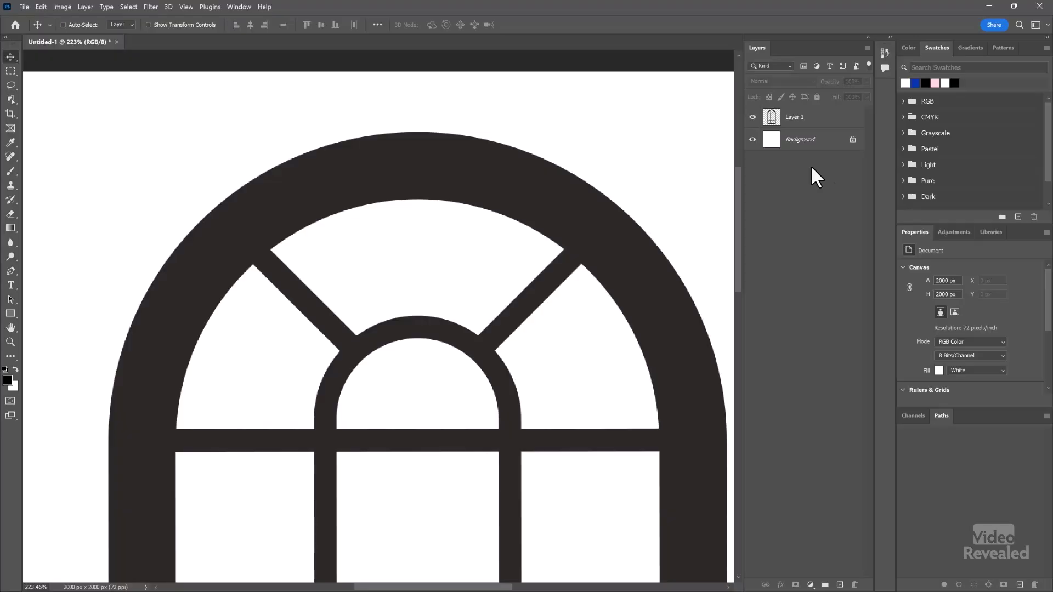
pyautogui.hotkey('ctrl', 'w')
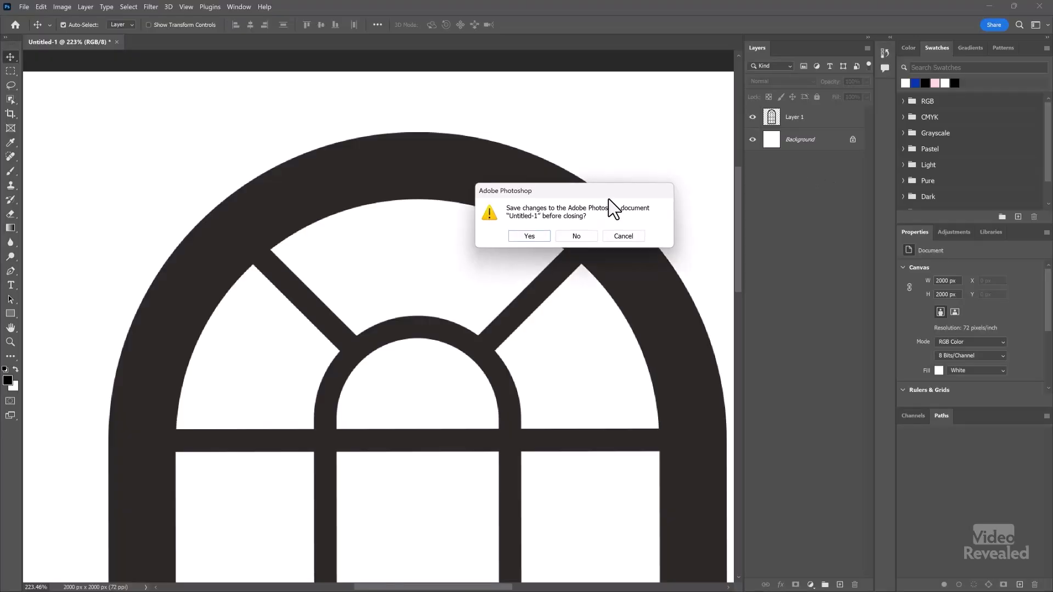
pyautogui.click(573, 235)
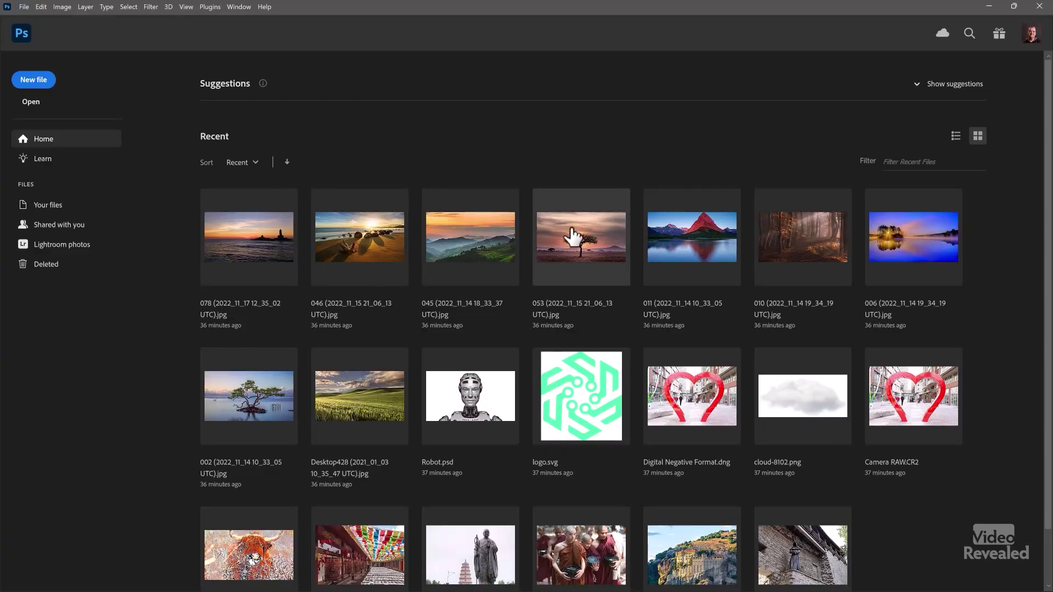
# Bring up the 600 Become a file format Ninja folder and minimize Photoshop and Illustrator to uncover Premiere Pro.
pyautogui.hotkey('alt', 'Tab')
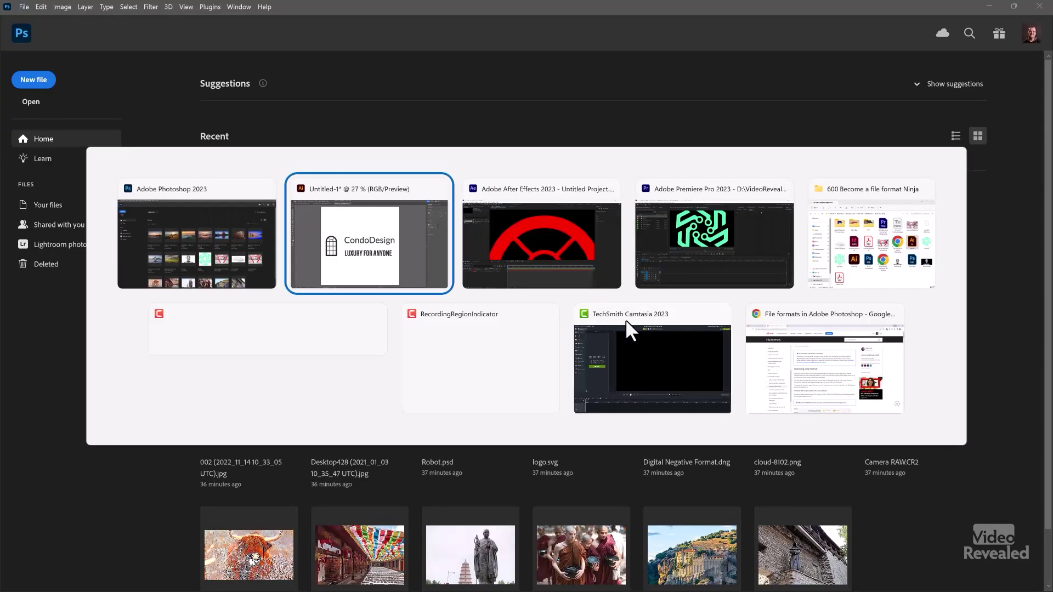
pyautogui.click(899, 241)
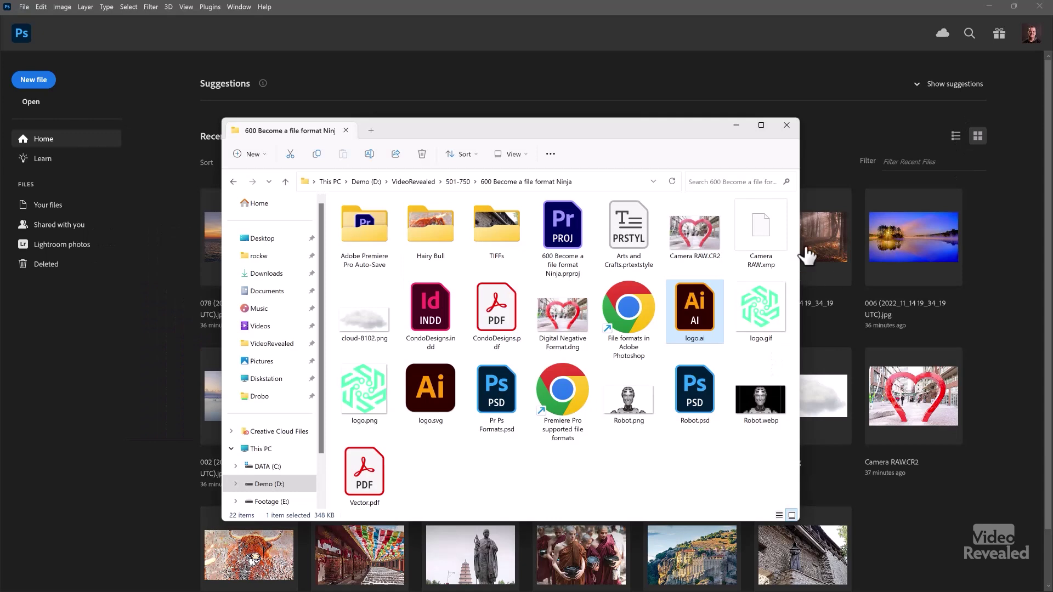
pyautogui.click(988, 5)
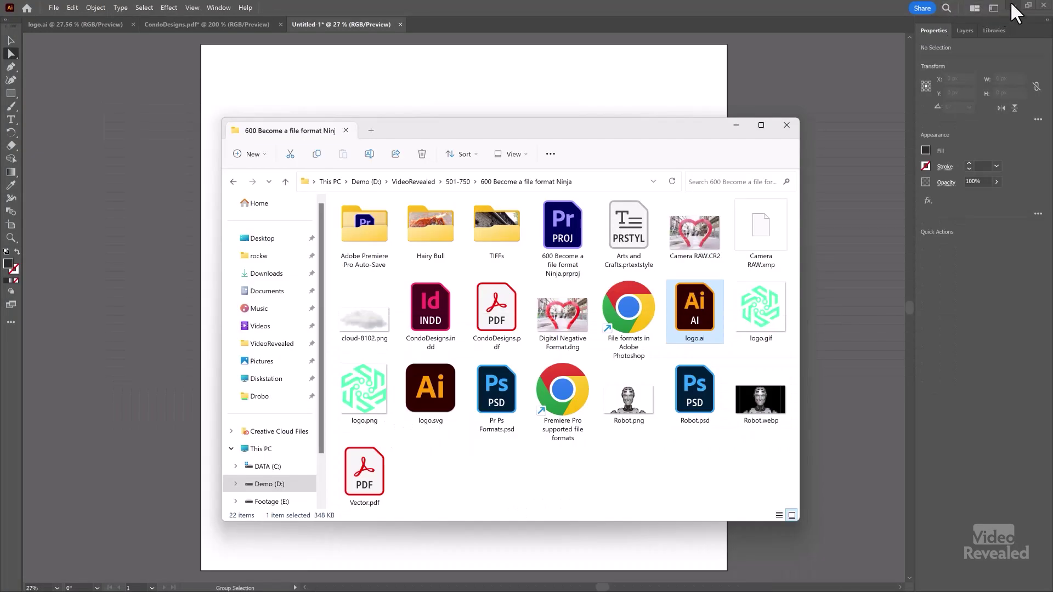
pyautogui.click(1010, 2)
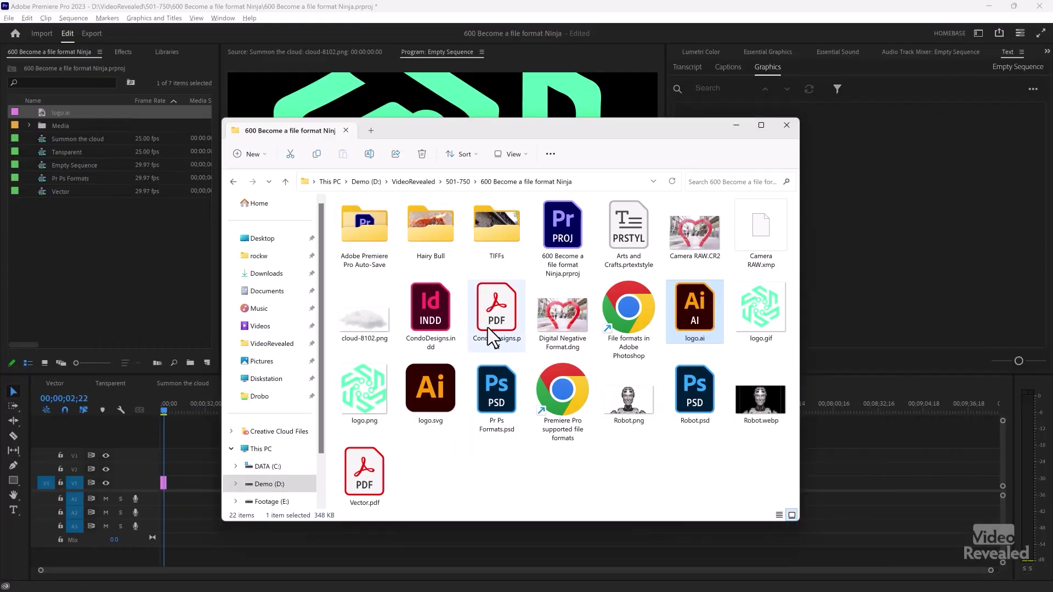
# Look over the logo.gif, logo.png and logo.svg files in the folder and return to Premiere Pro.
pyautogui.click(760, 319)
pyautogui.click(374, 393)
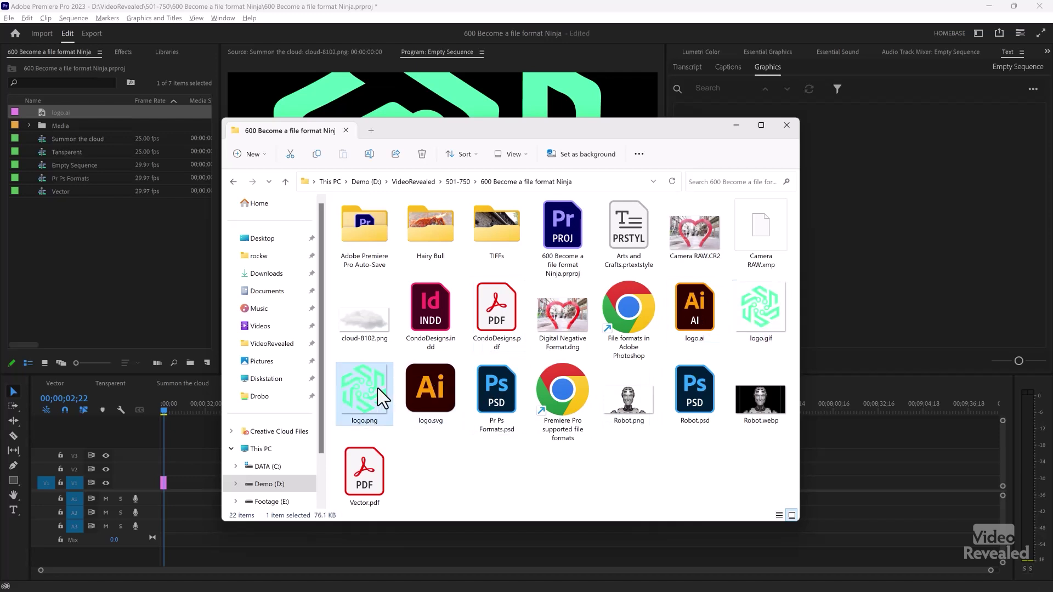
pyautogui.click(428, 391)
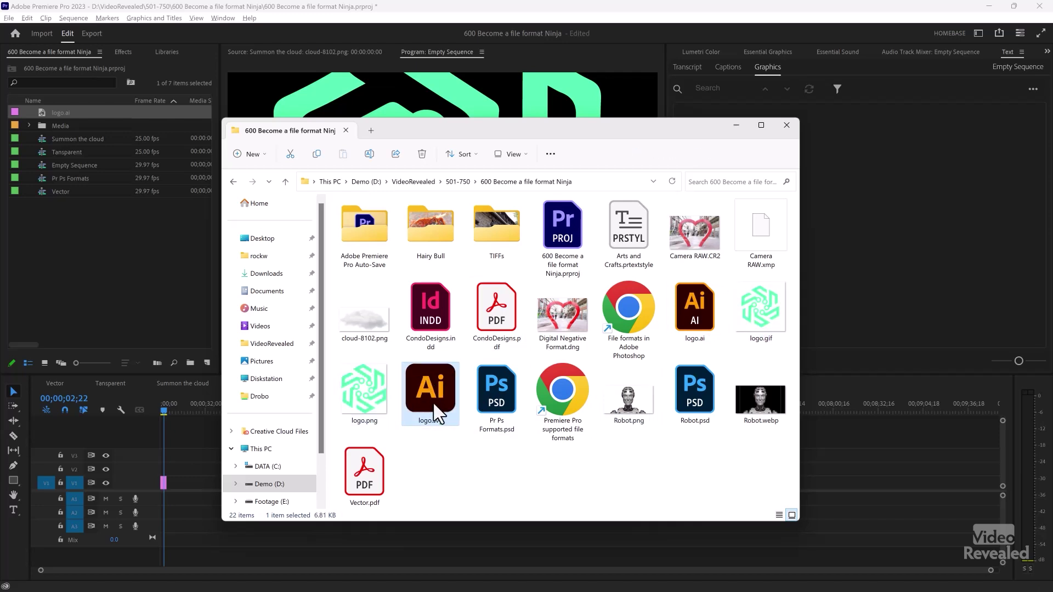
pyautogui.click(168, 282)
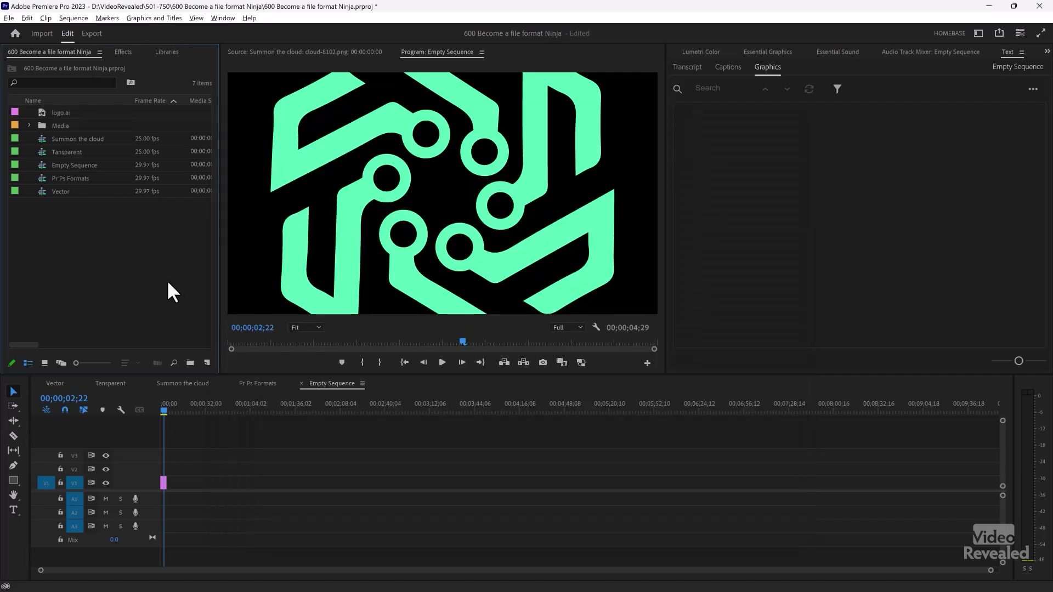
# Open the Vector sequence and scrub through its logo.ai and logo.png clips to the start of logo.gif.
pyautogui.click(119, 382)
pyautogui.click(54, 383)
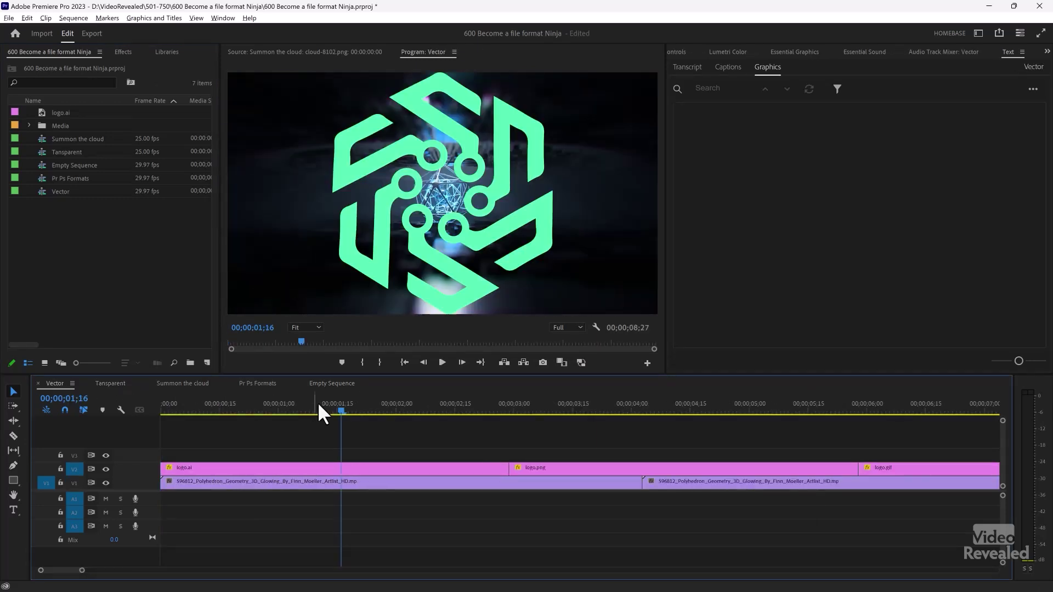
pyautogui.moveTo(365, 407); pyautogui.dragTo(472, 411)
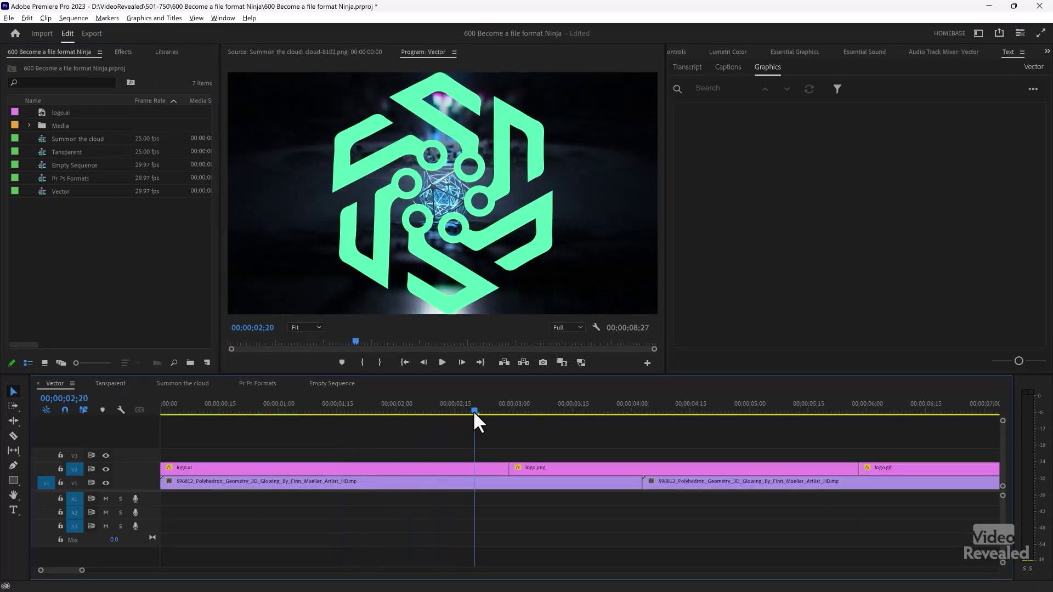
pyautogui.moveTo(496, 411); pyautogui.dragTo(870, 436)
# Magnify the program view to 800% and compare the edge quality of the logo.ai, logo.png and logo.gif clips.
pyautogui.click(311, 326)
pyautogui.click(305, 445)
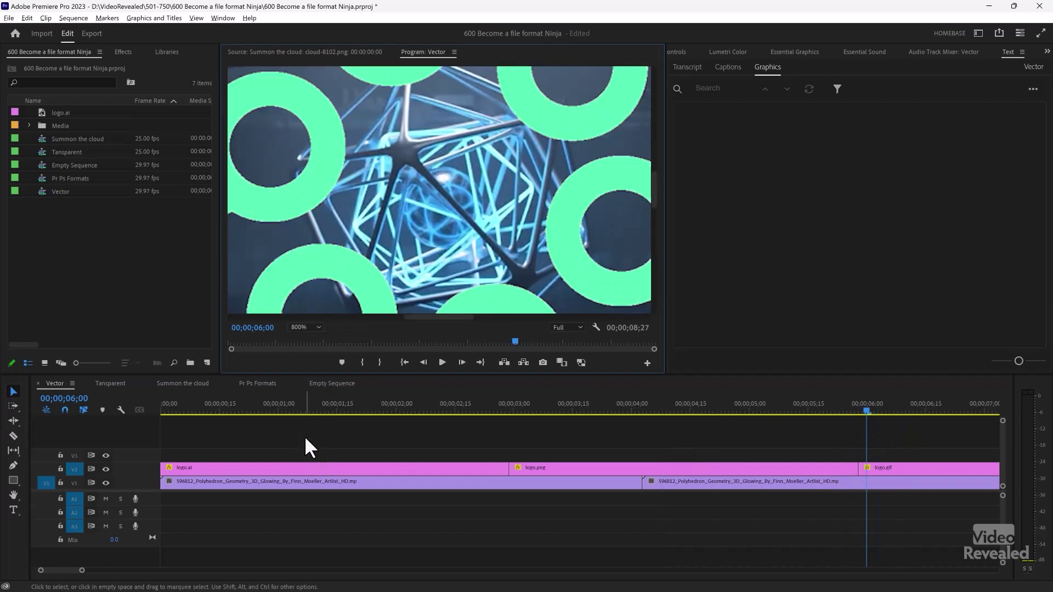
pyautogui.moveTo(565, 406); pyautogui.dragTo(370, 410)
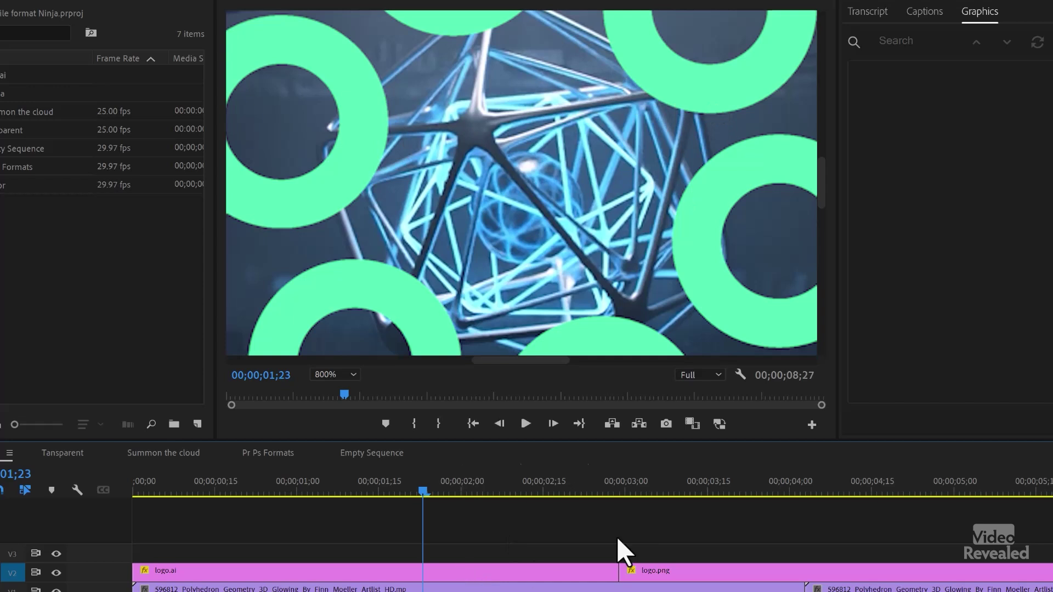
pyautogui.moveTo(670, 481); pyautogui.dragTo(743, 480)
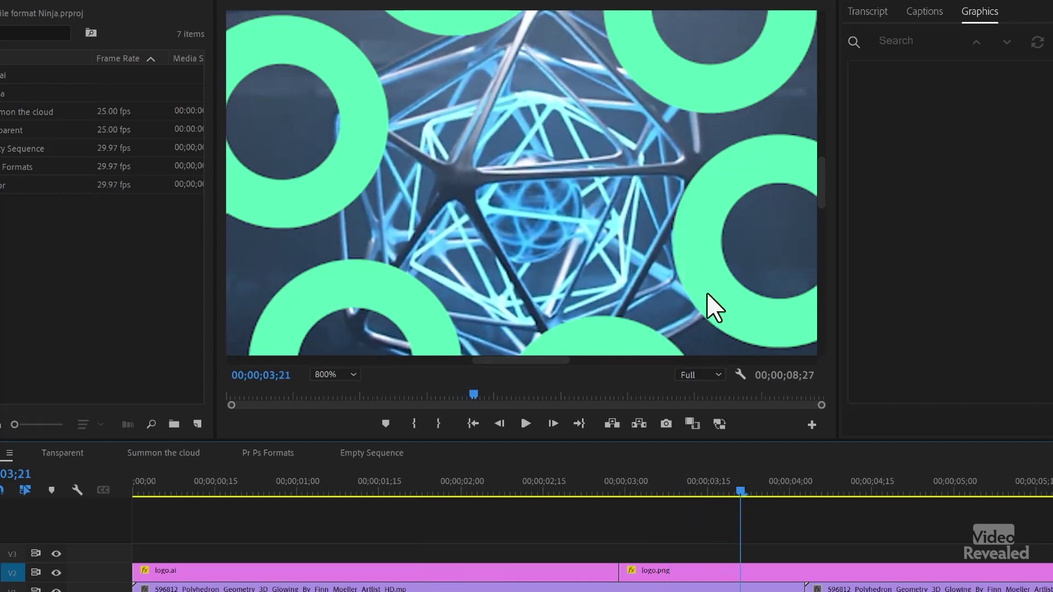
pyautogui.press('l')
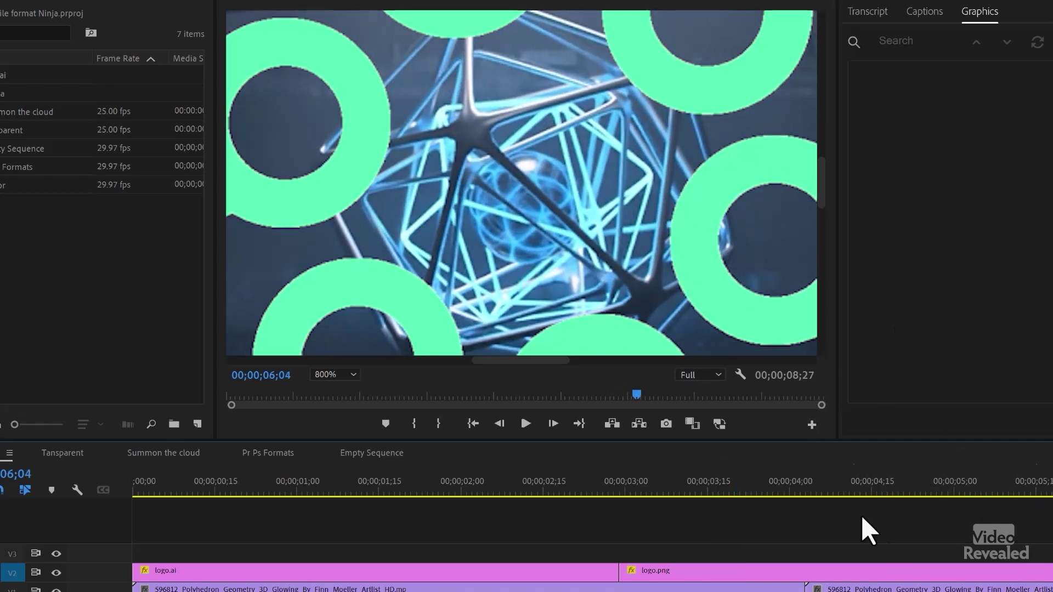
# Magnify the program view to 1600%, bring the logo's edges into view and examine the logo.gif clip.
pyautogui.click(327, 374)
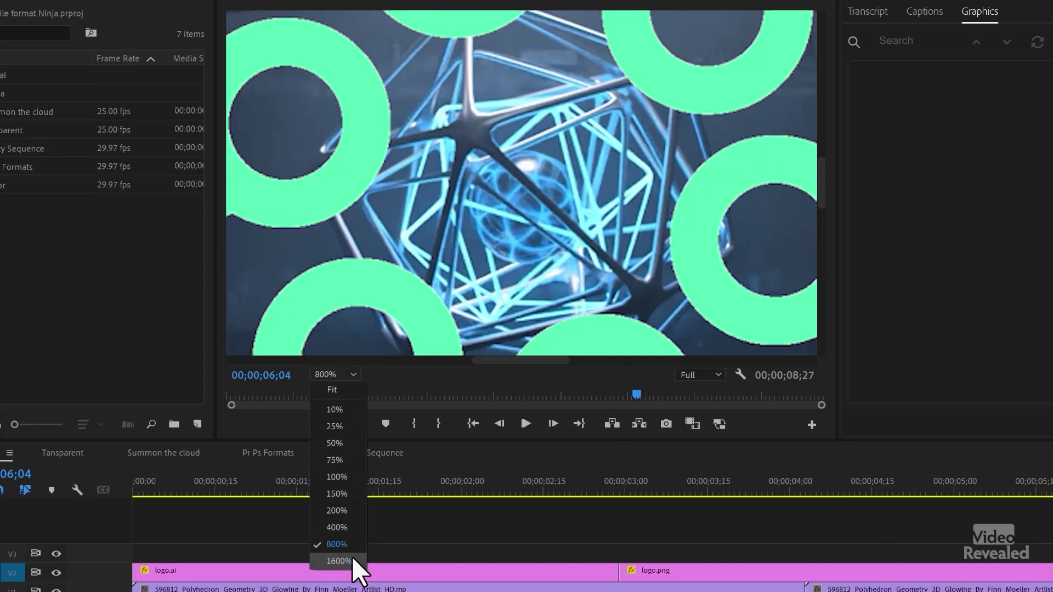
pyautogui.click(352, 557)
pyautogui.moveTo(602, 228); pyautogui.dragTo(531, 101)
pyautogui.moveTo(899, 493); pyautogui.dragTo(1052, 513)
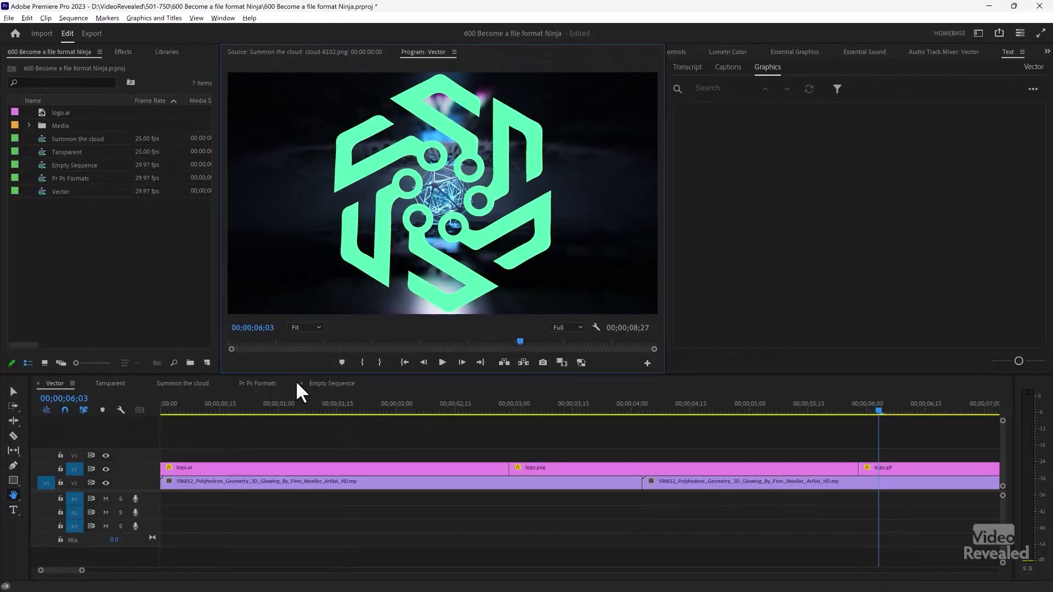
# Look over the Robot.png, Robot.psd and Robot.webp files in the folder and return to Premiere Pro.
pyautogui.hotkey('alt', 'Tab')
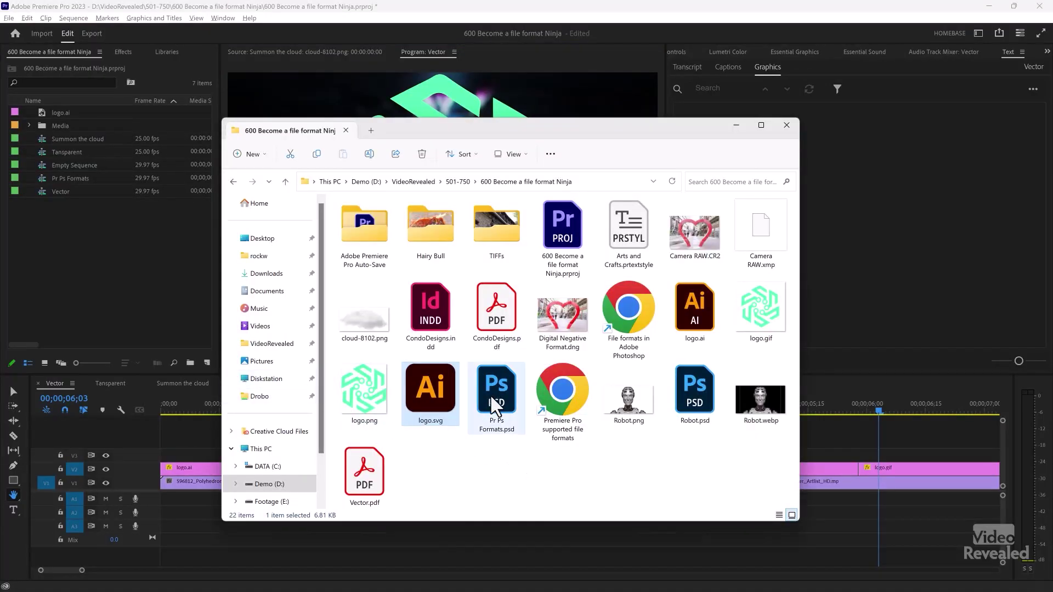
pyautogui.click(631, 407)
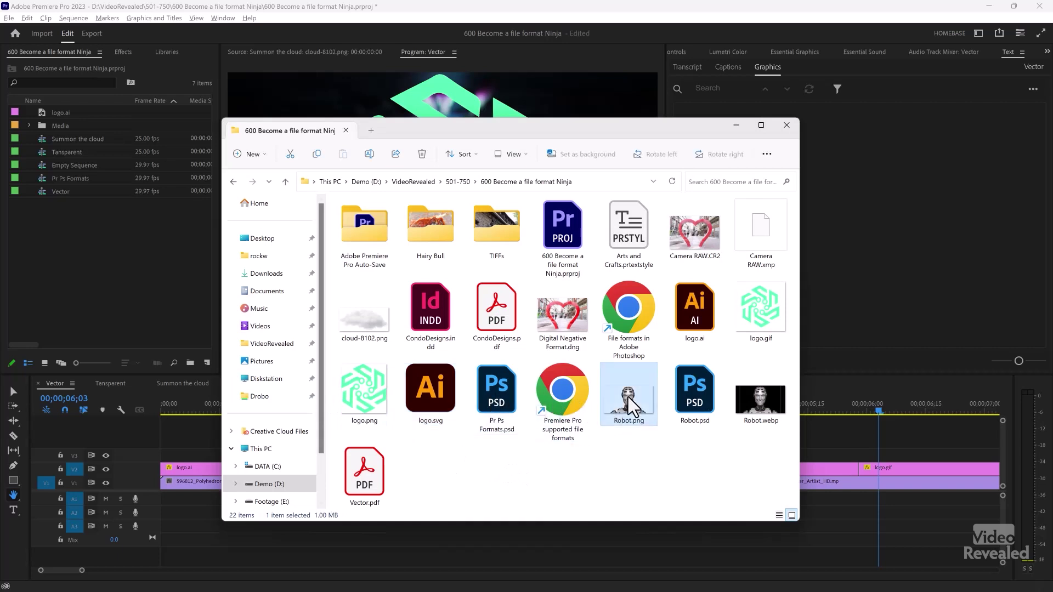
pyautogui.click(694, 395)
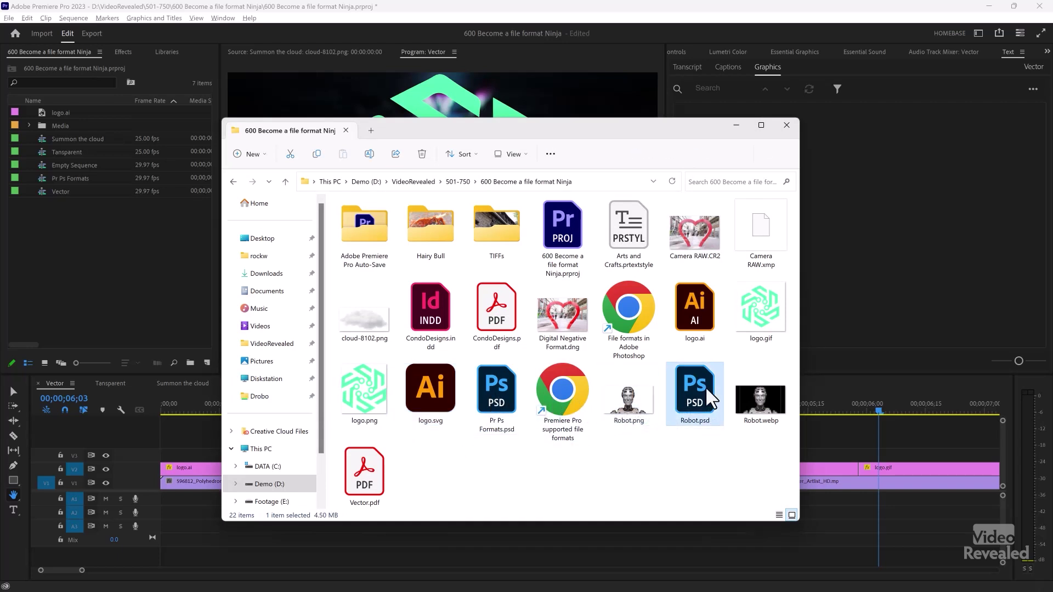
pyautogui.click(774, 402)
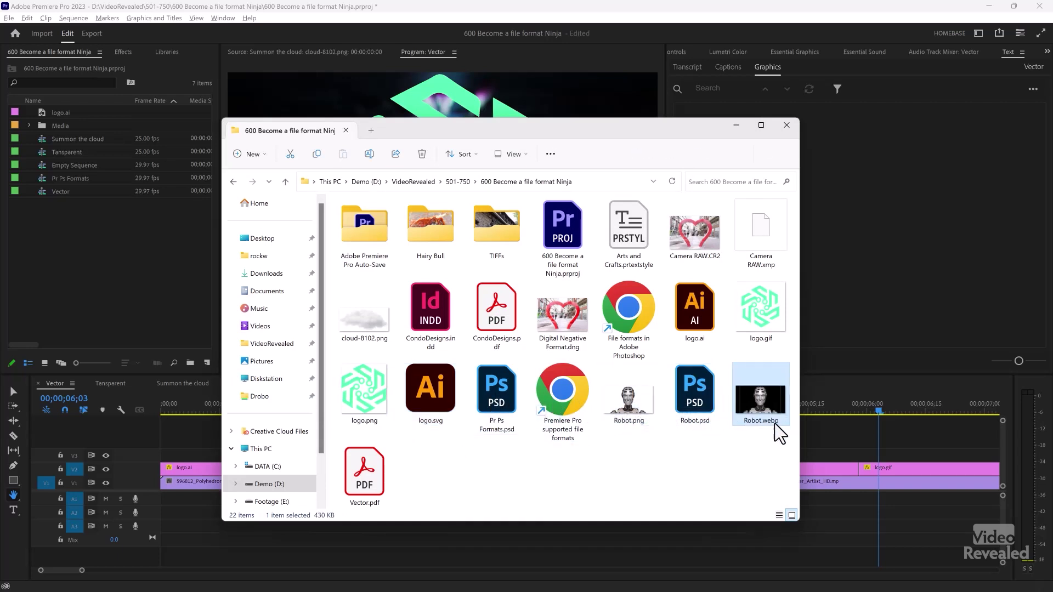
pyautogui.click(92, 284)
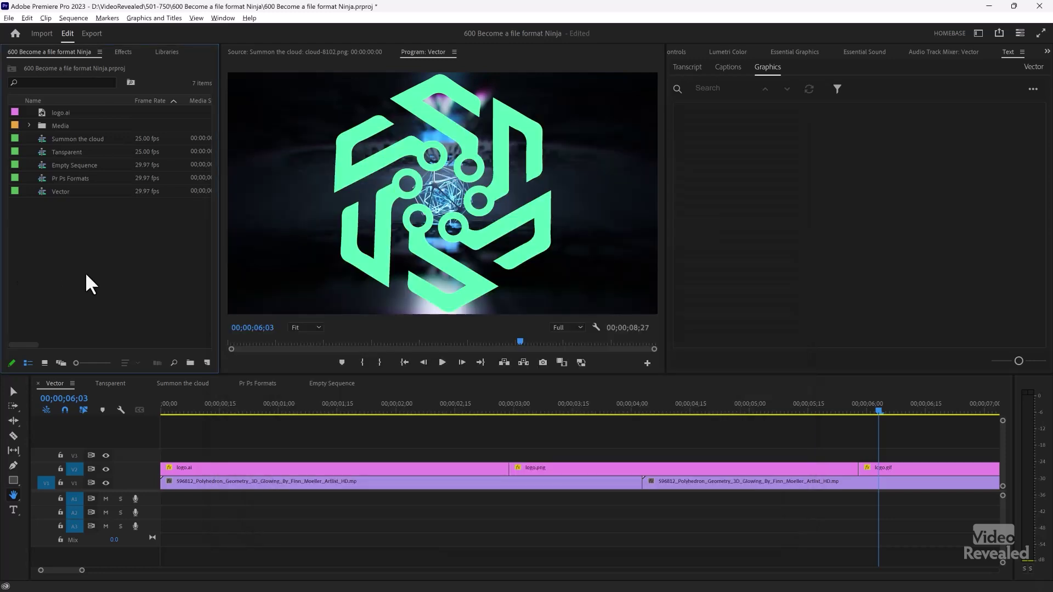
# Open the Transparent sequence, compare the Robot.psd, Robot.webp and Robot.png clips at 800% magnification, and return to the file folder.
pyautogui.click(109, 383)
pyautogui.moveTo(288, 414); pyautogui.dragTo(565, 453)
pyautogui.click(311, 331)
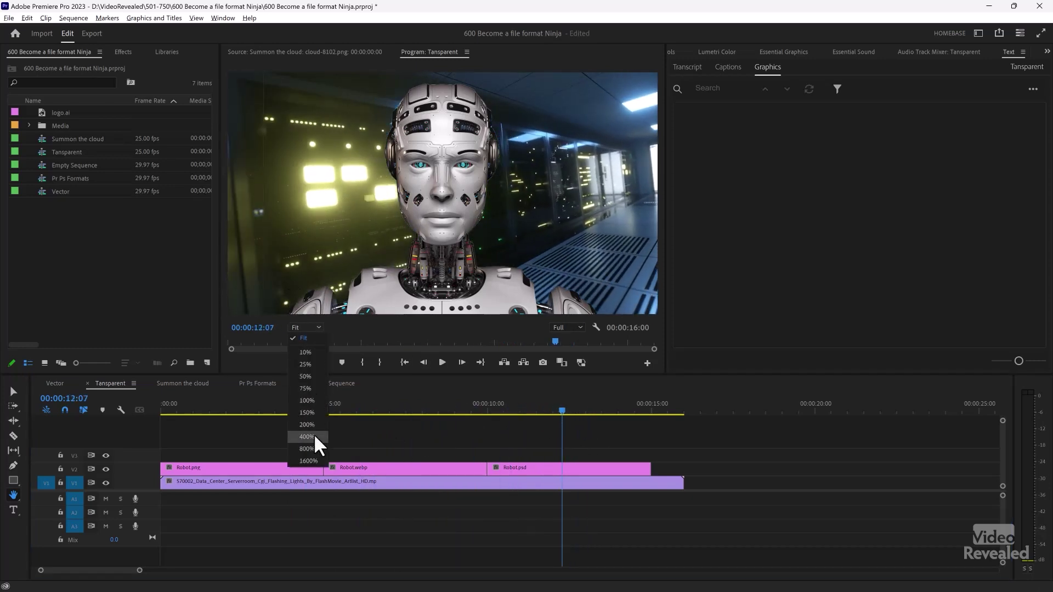
pyautogui.click(306, 449)
pyautogui.moveTo(521, 145); pyautogui.dragTo(442, 235)
pyautogui.moveTo(543, 411); pyautogui.dragTo(254, 419)
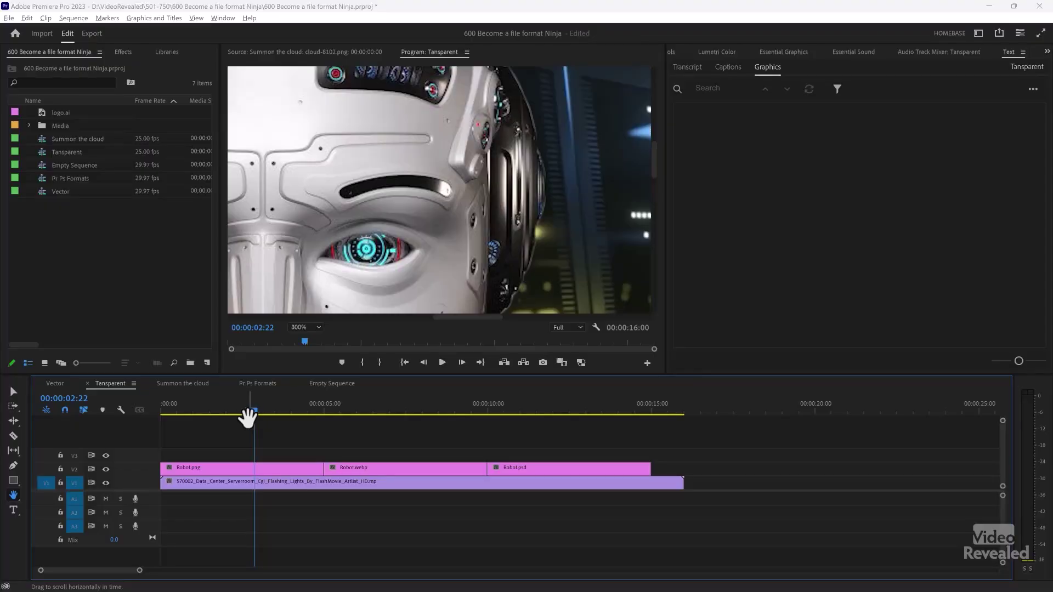
pyautogui.hotkey('alt', 'Tab')
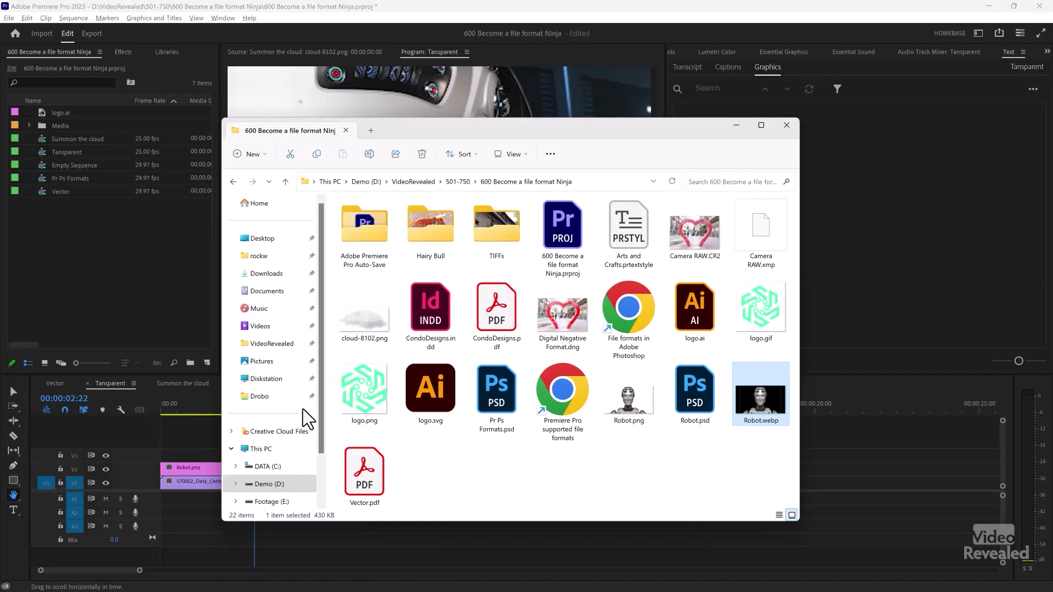
# Open the Hairy Bull folder, look over its numbered JPG files and preview Hairy00.jpg.
pyautogui.click(444, 237)
pyautogui.doubleClick(433, 231)
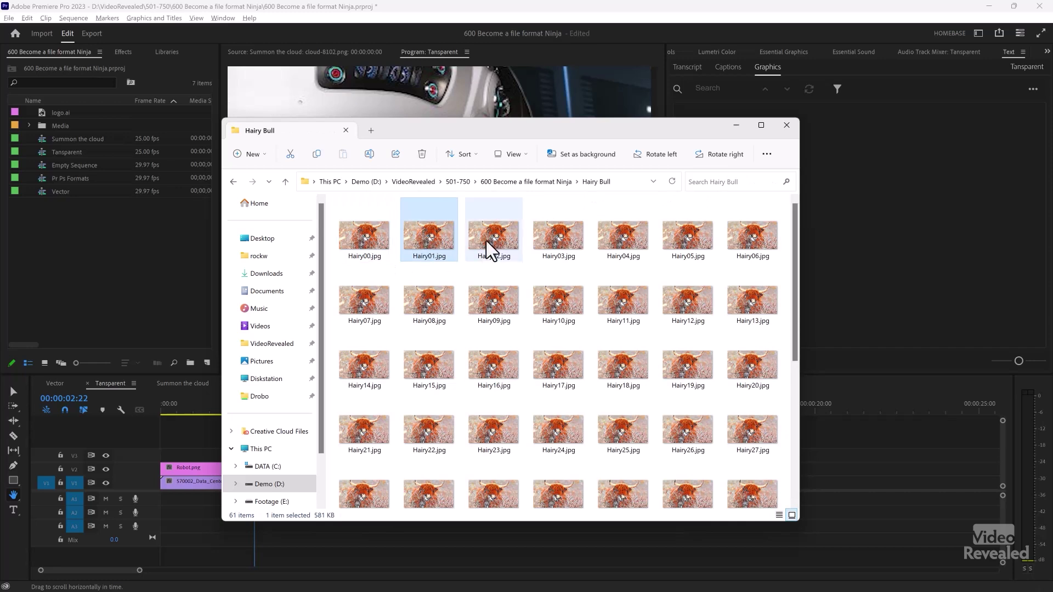
pyautogui.click(491, 247)
pyautogui.click(563, 245)
pyautogui.click(611, 241)
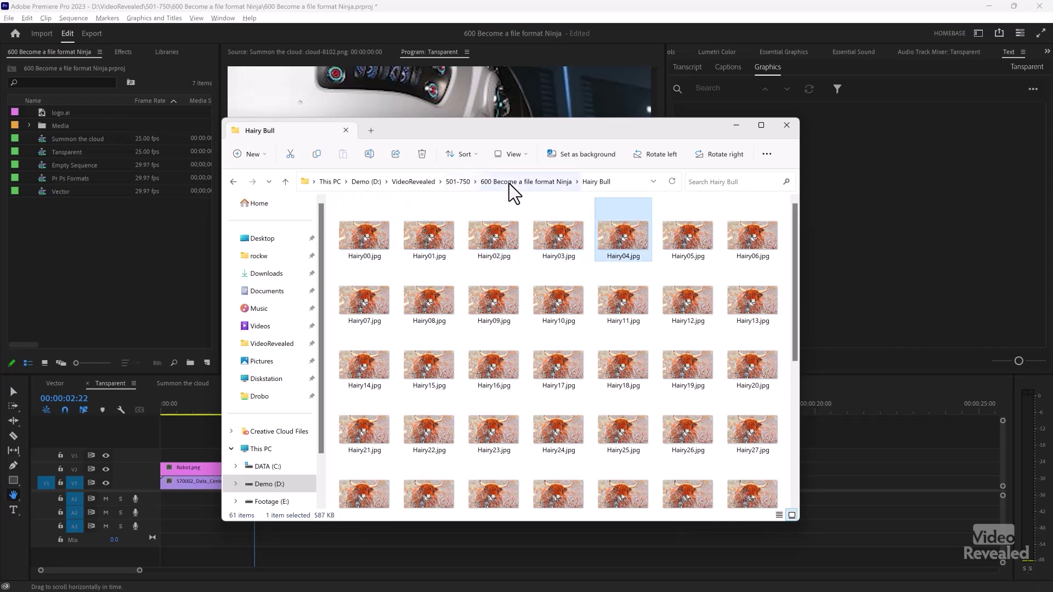
pyautogui.click(378, 242)
pyautogui.doubleClick(378, 236)
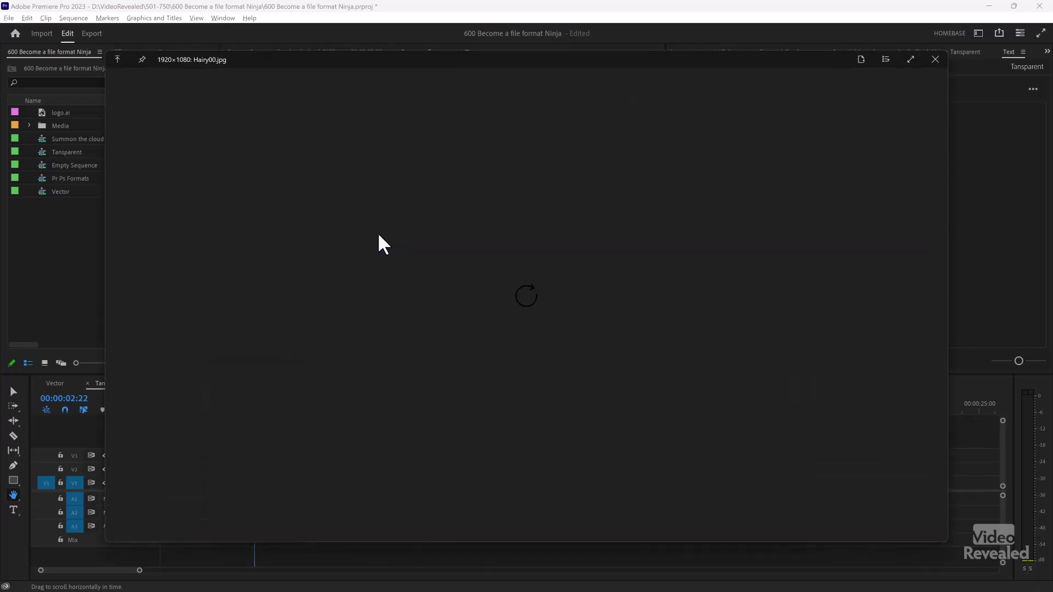
pyautogui.press('Escape')
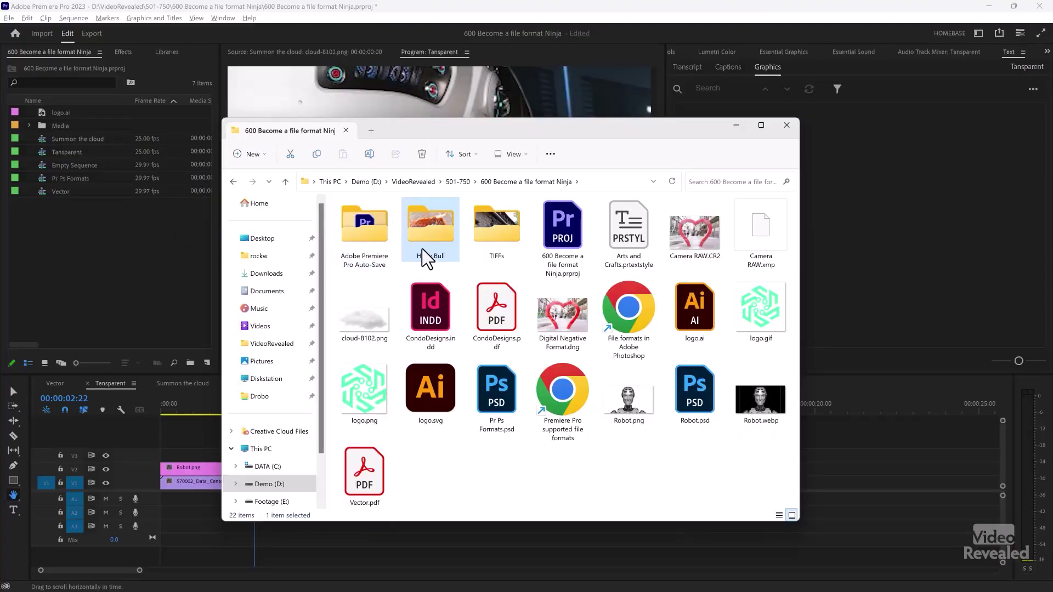
# Try importing the whole Hairy Bull folder into the project, inspect the stills in its bin, and remove the bin.
pyautogui.moveTo(381, 250); pyautogui.dragTo(124, 286)
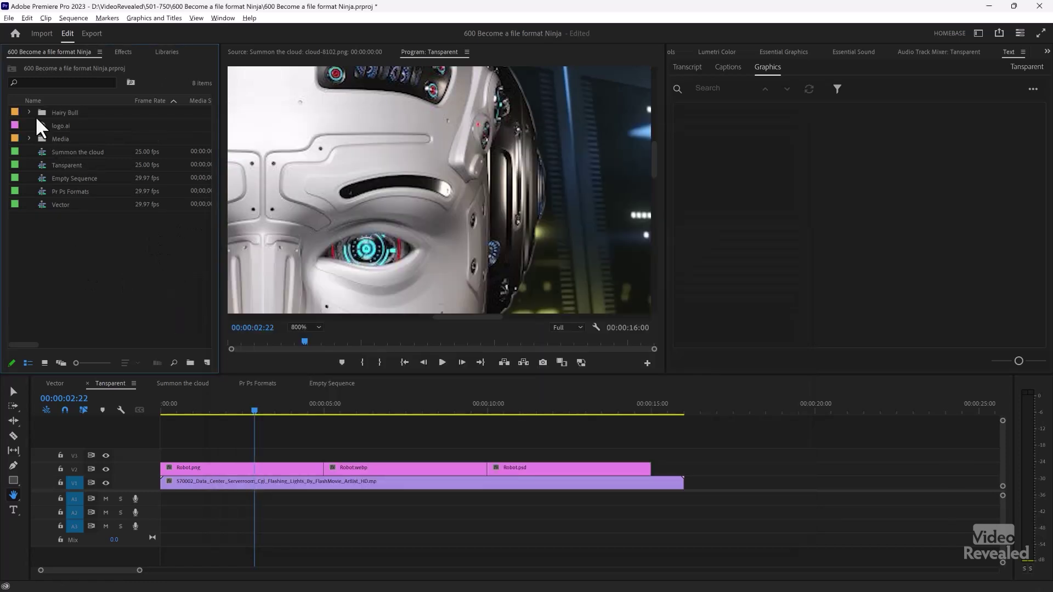
pyautogui.click(29, 113)
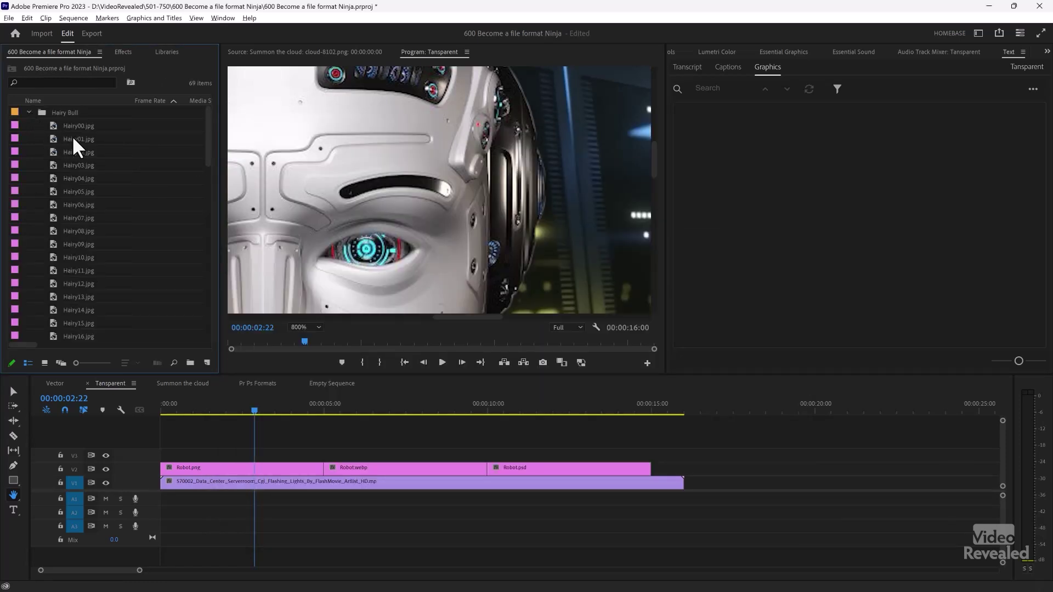
pyautogui.click(56, 126)
pyautogui.click(52, 138)
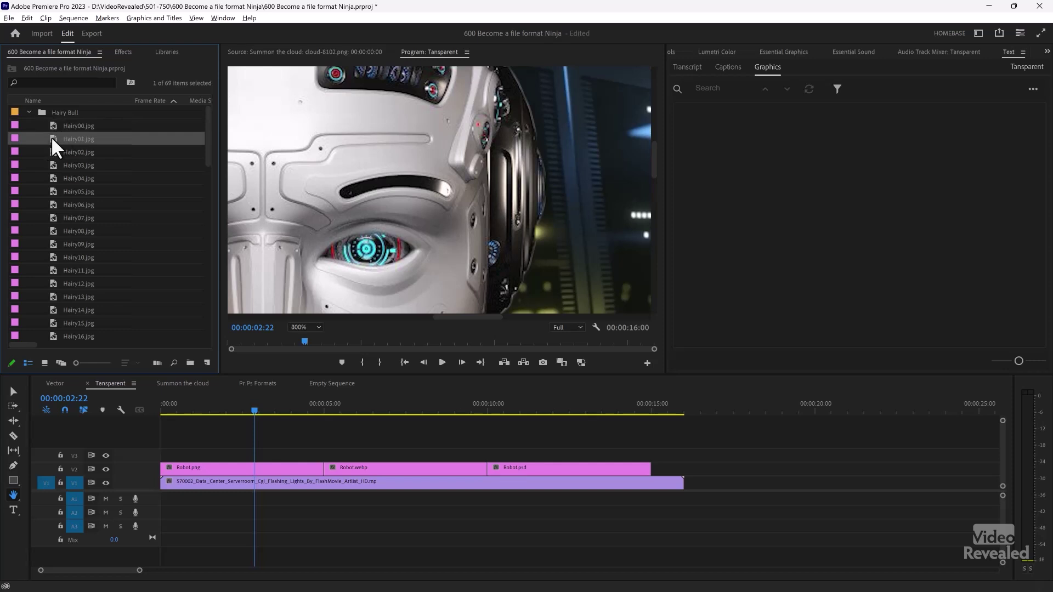
pyautogui.click(54, 130)
pyautogui.click(29, 113)
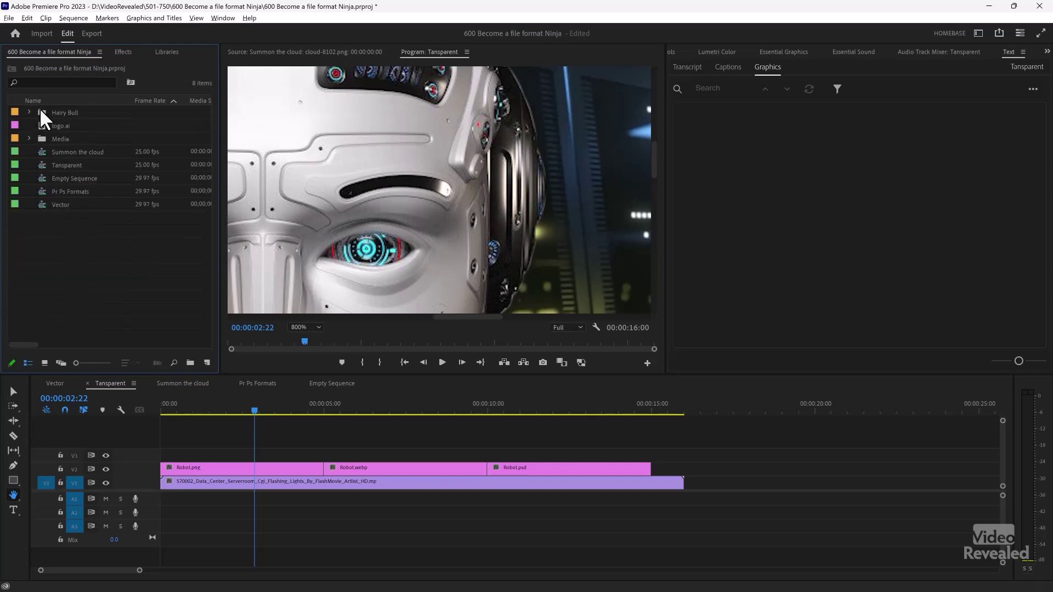
pyautogui.click(39, 112)
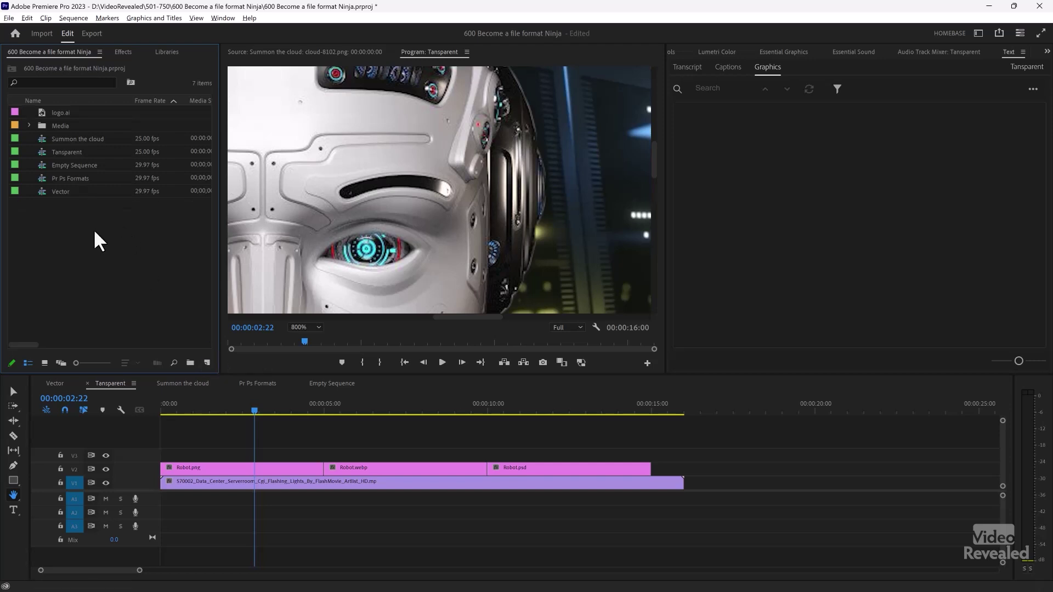
# Import Hairy00.jpg from the Hairy Bull folder as an image sequence and play the clip in the Source monitor.
pyautogui.click(9, 18)
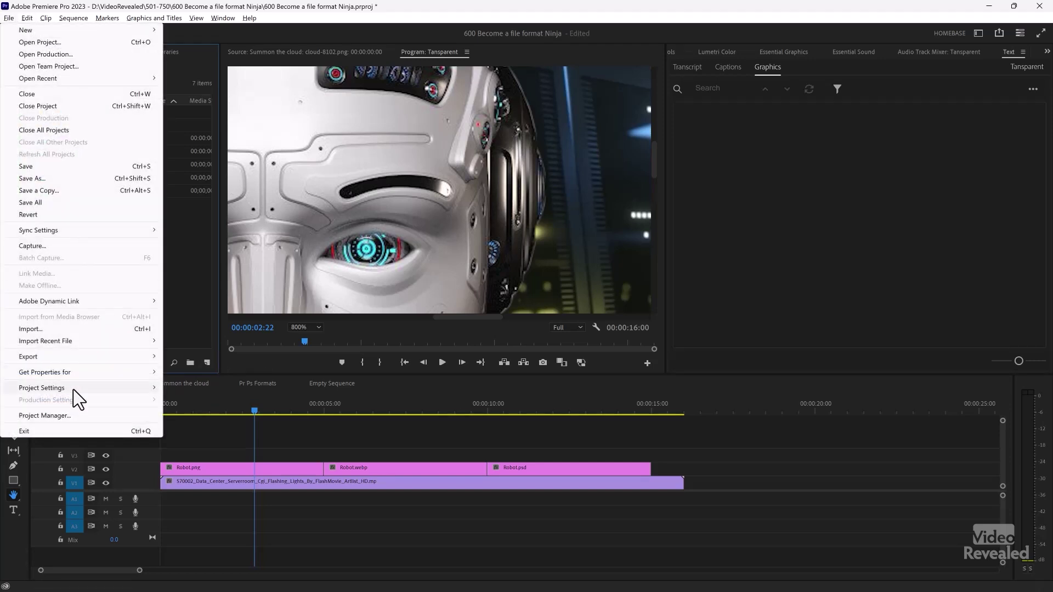
pyautogui.click(61, 331)
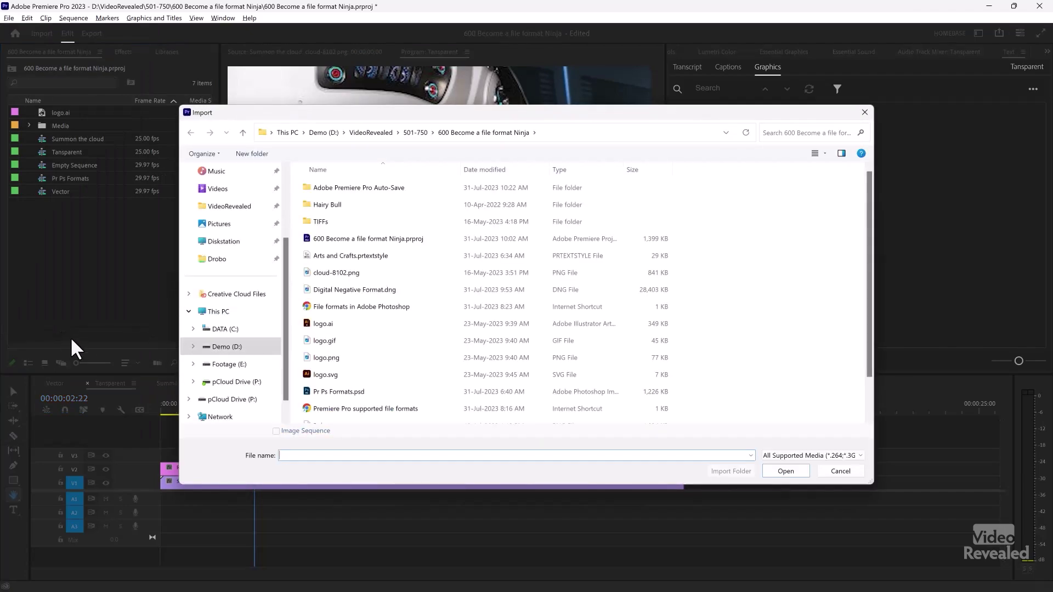
pyautogui.doubleClick(353, 203)
pyautogui.click(345, 208)
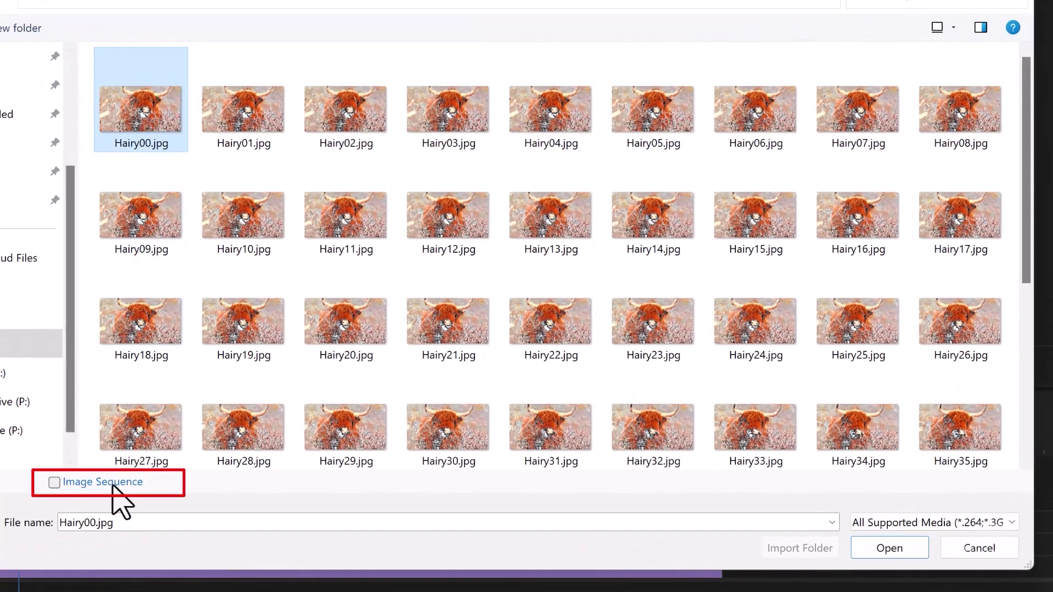
pyautogui.click(103, 484)
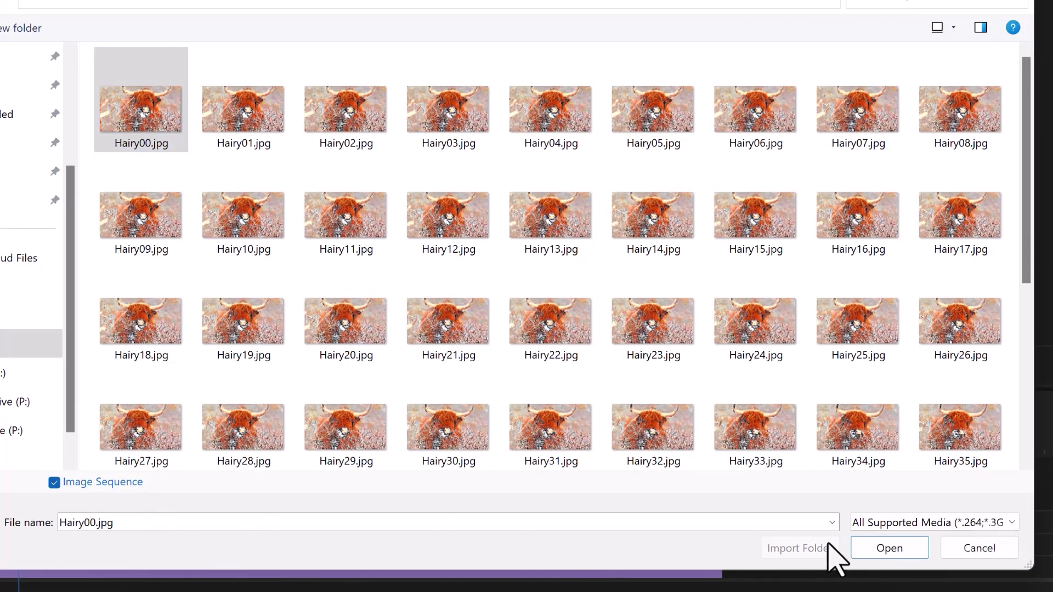
pyautogui.click(895, 551)
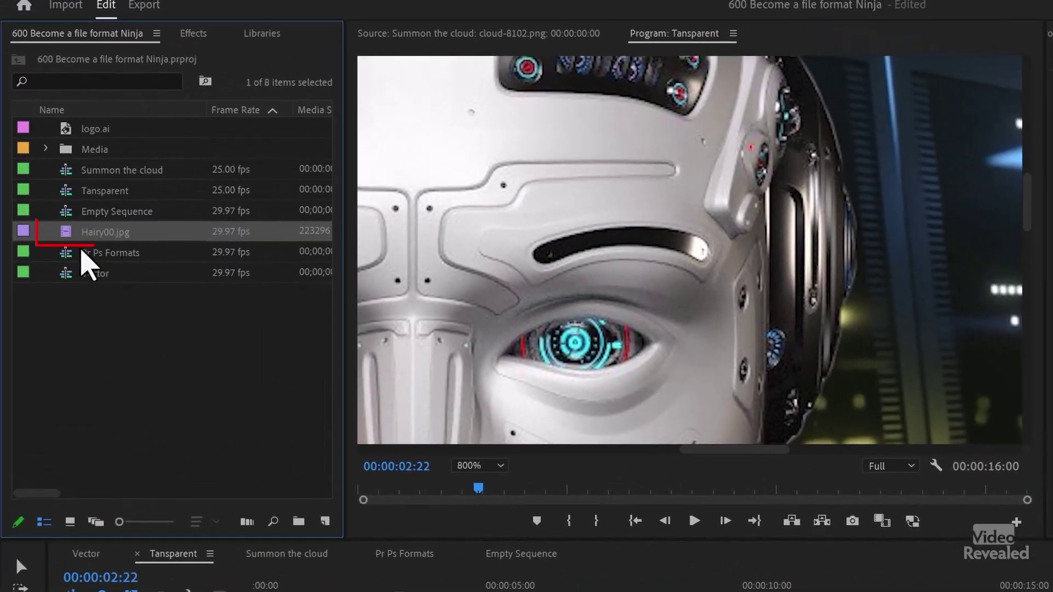
pyautogui.doubleClick(68, 233)
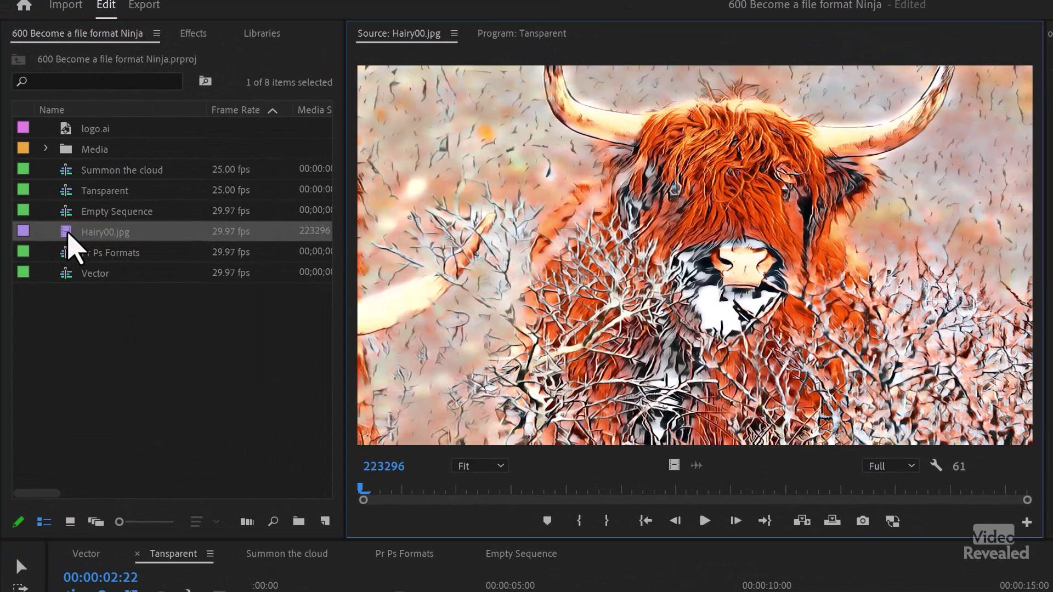
pyautogui.press('space')
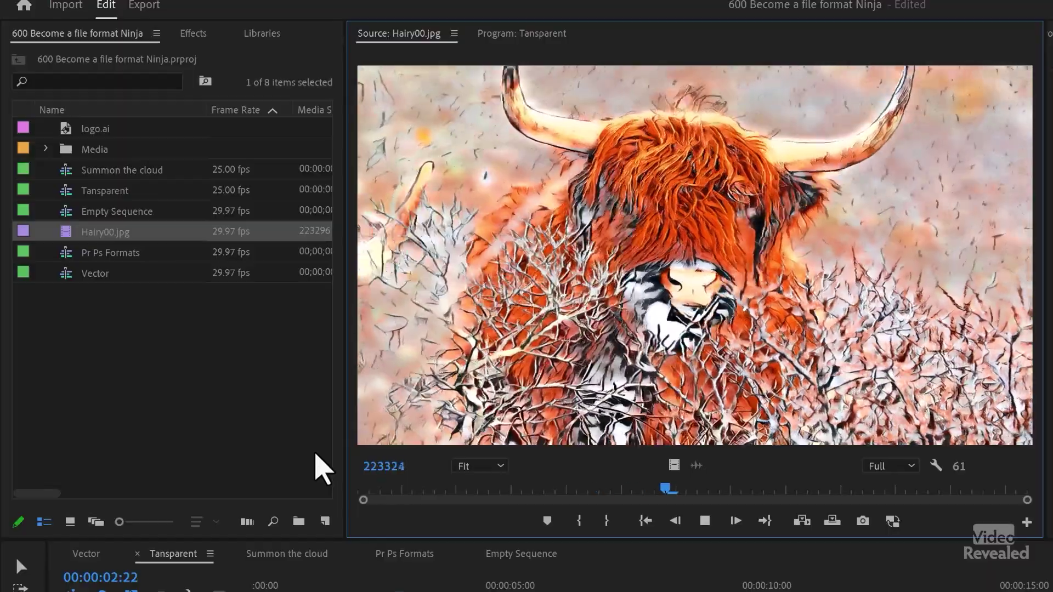